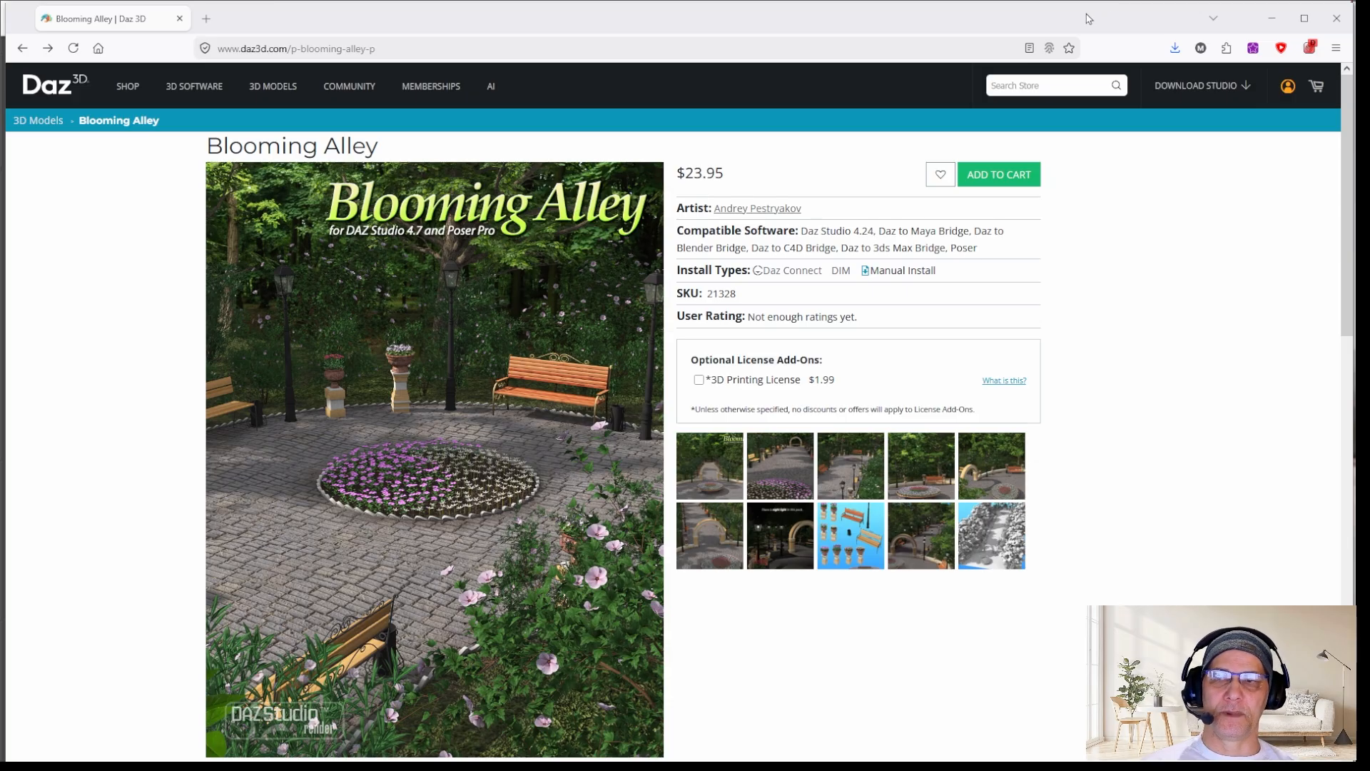
# View the Blooming Alley product page in the browser and return to the Poser scene.
pyautogui.rightClick(1088, 17)
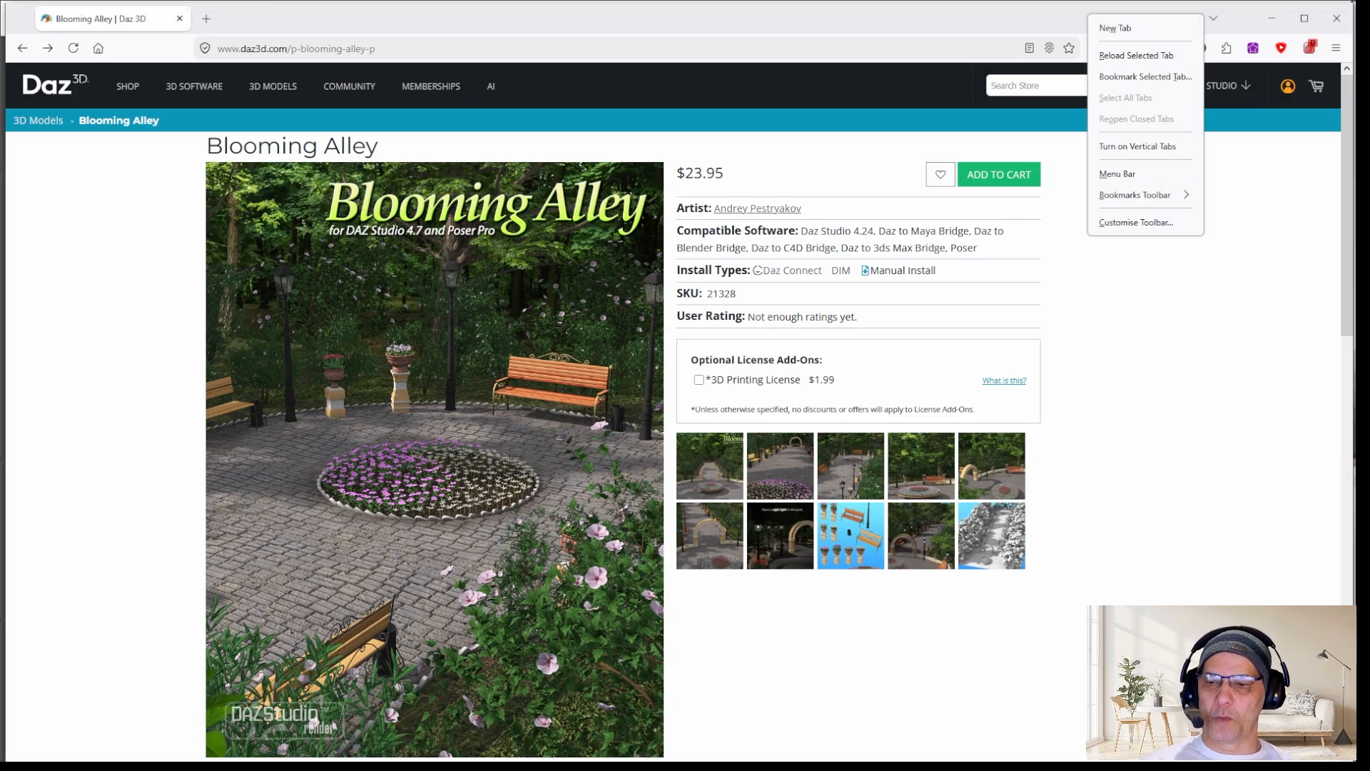
pyautogui.press('Escape')
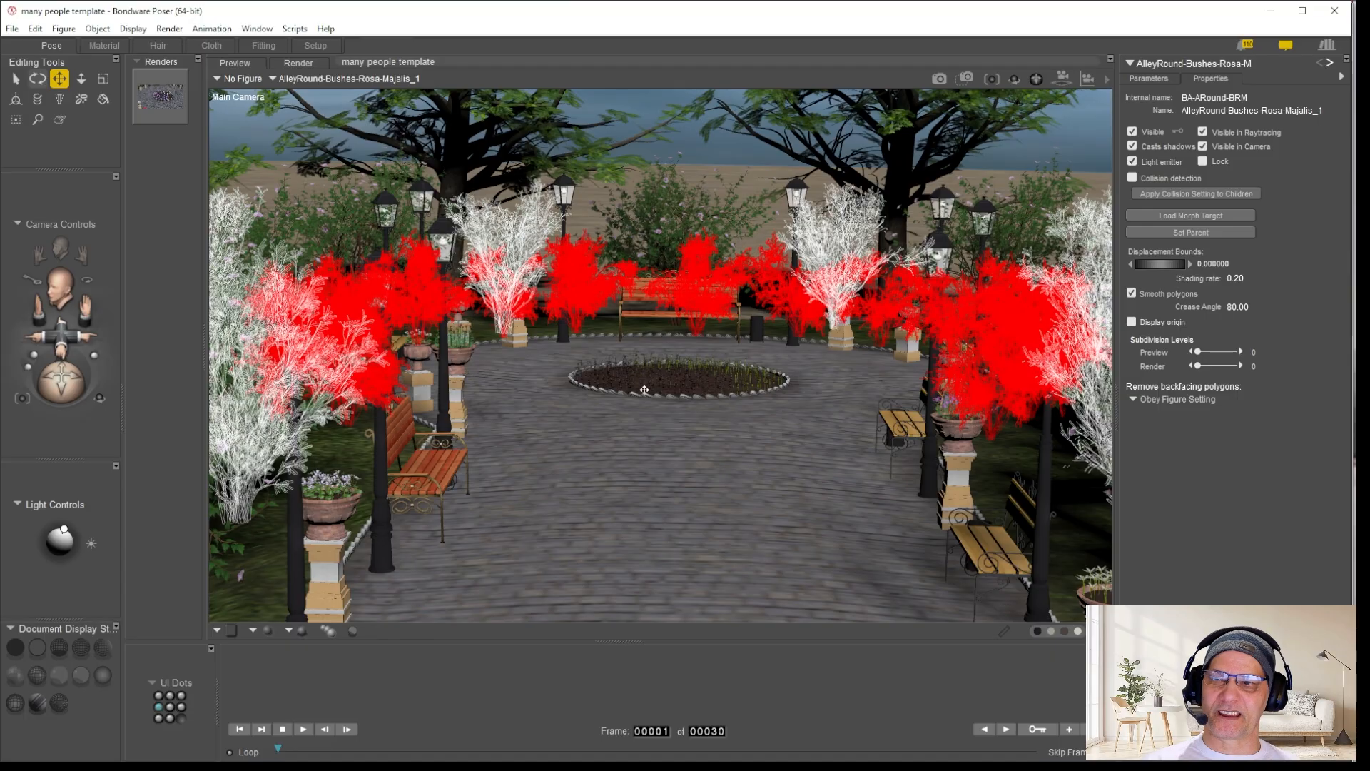
pyautogui.hotkey('alt', 'Tab')
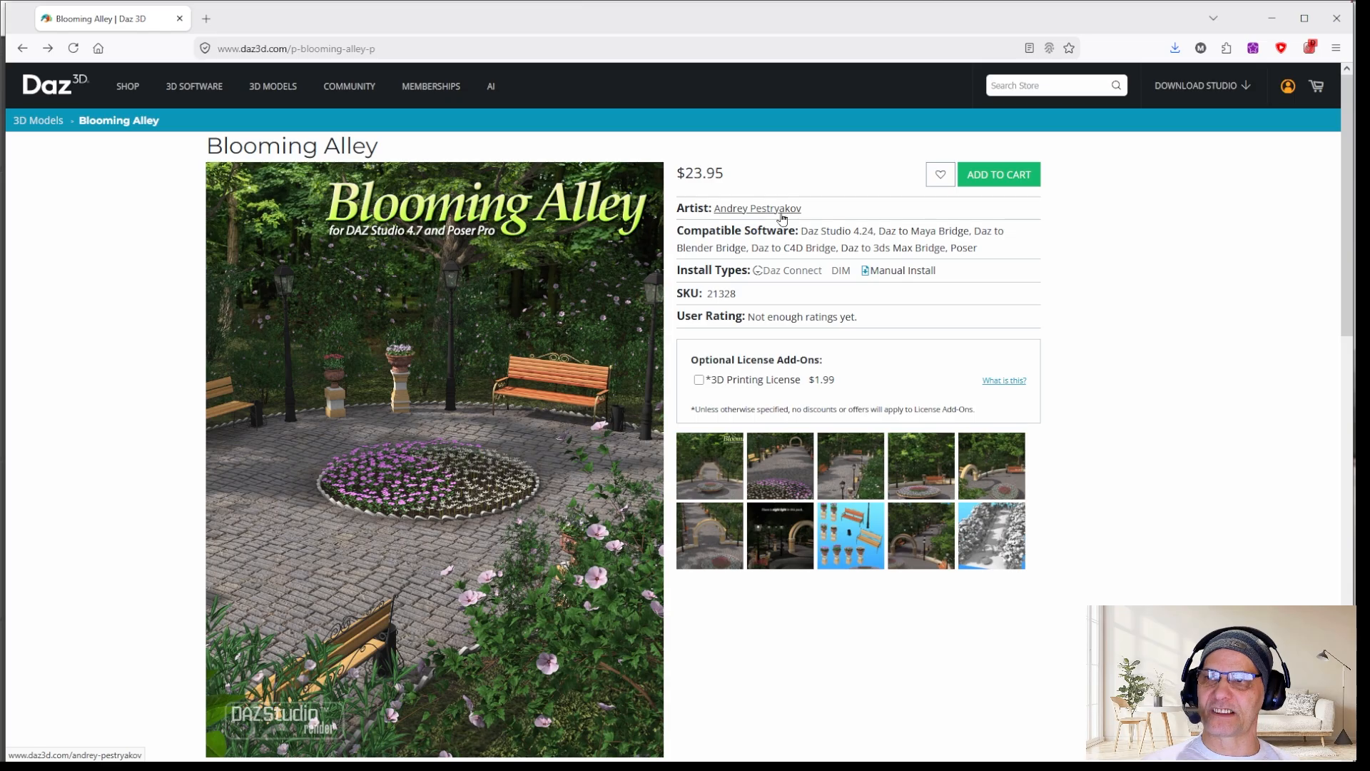
pyautogui.click(1274, 20)
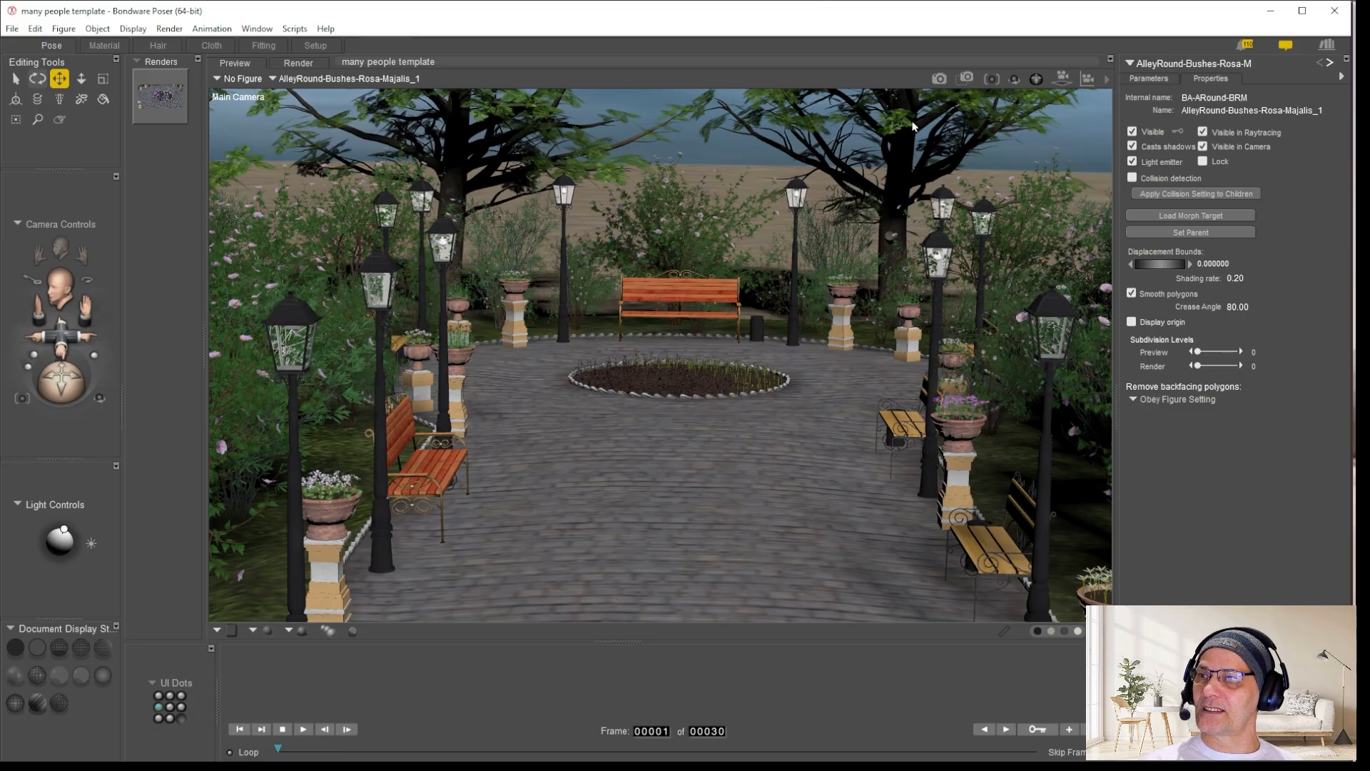
# Tilt the Main Camera to look further down on the paved round and select Light 1.
pyautogui.moveTo(51, 383); pyautogui.dragTo(693, 199)
pyautogui.moveTo(828, 239); pyautogui.dragTo(884, 224)
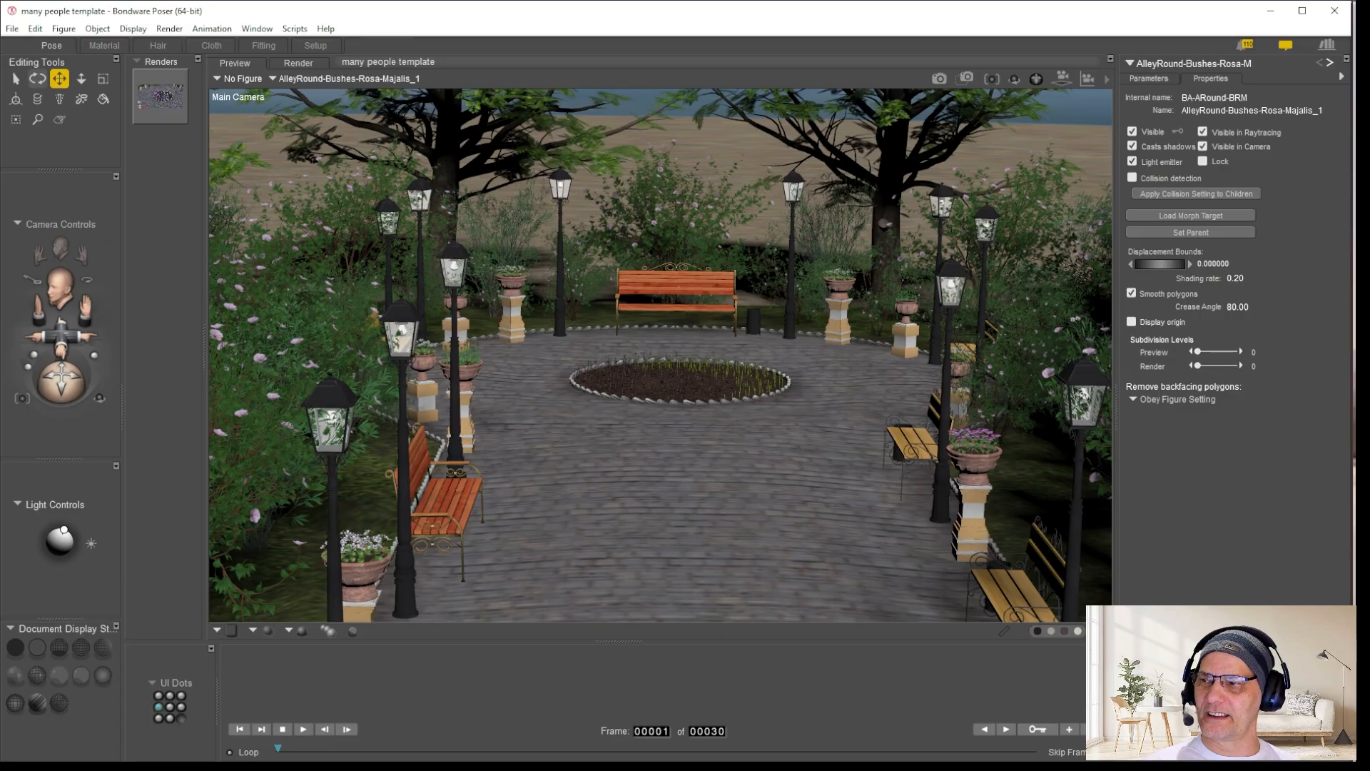
pyautogui.click(64, 532)
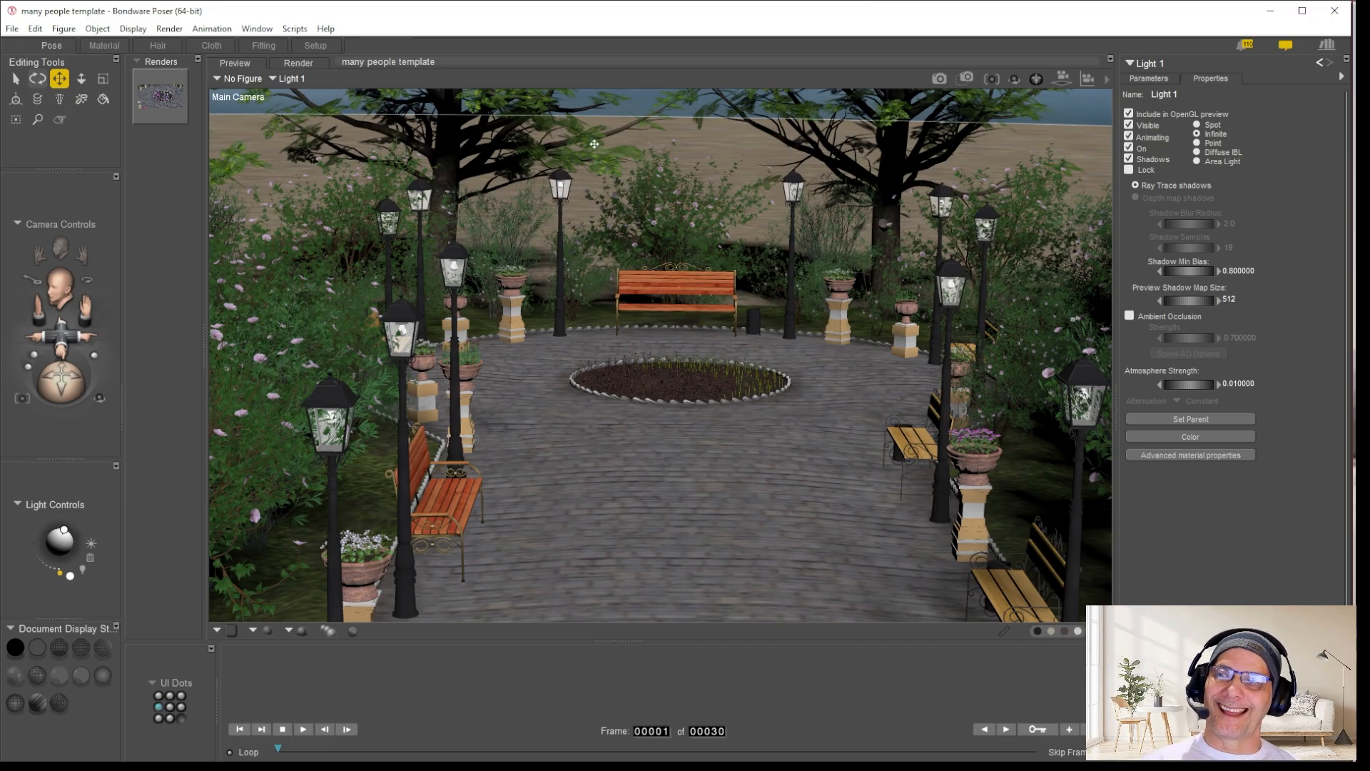
pyautogui.moveTo(636, 145); pyautogui.dragTo(665, 206)
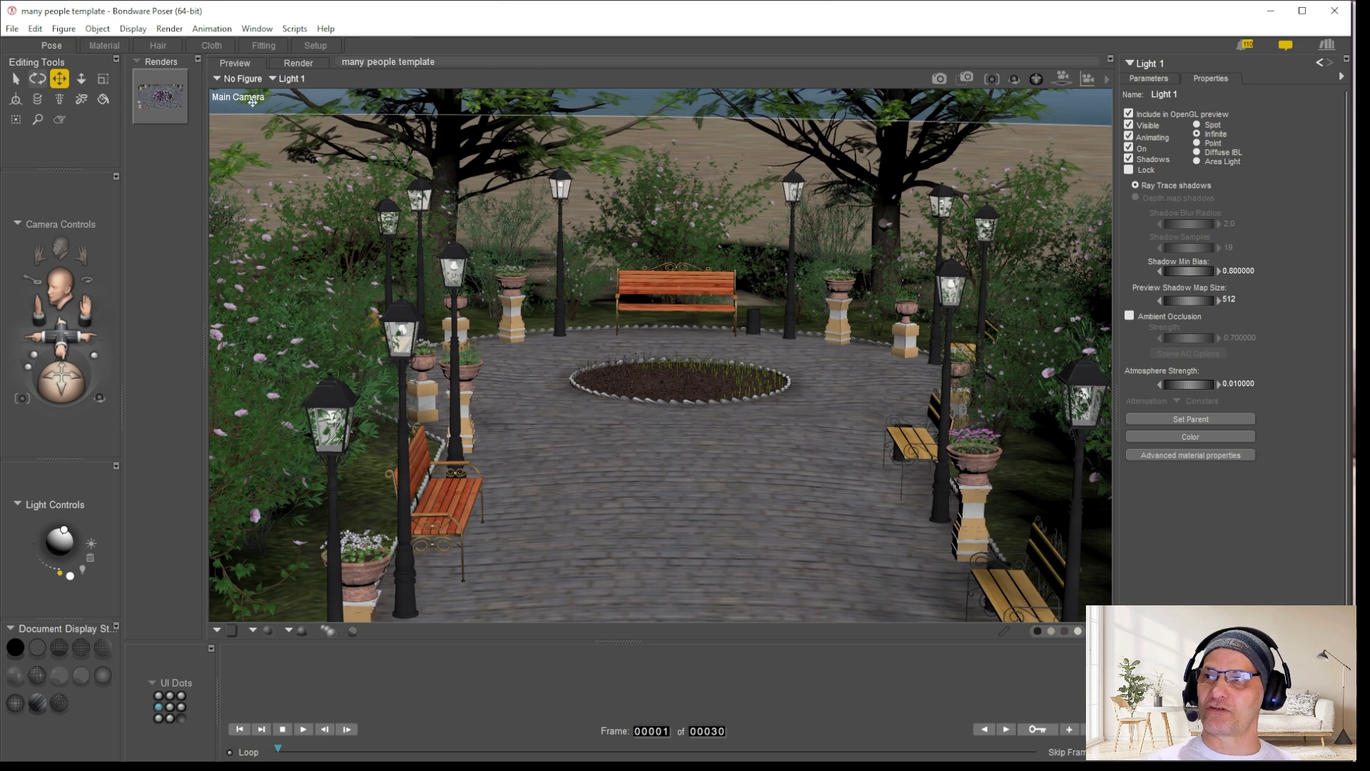
pyautogui.rightClick(251, 97)
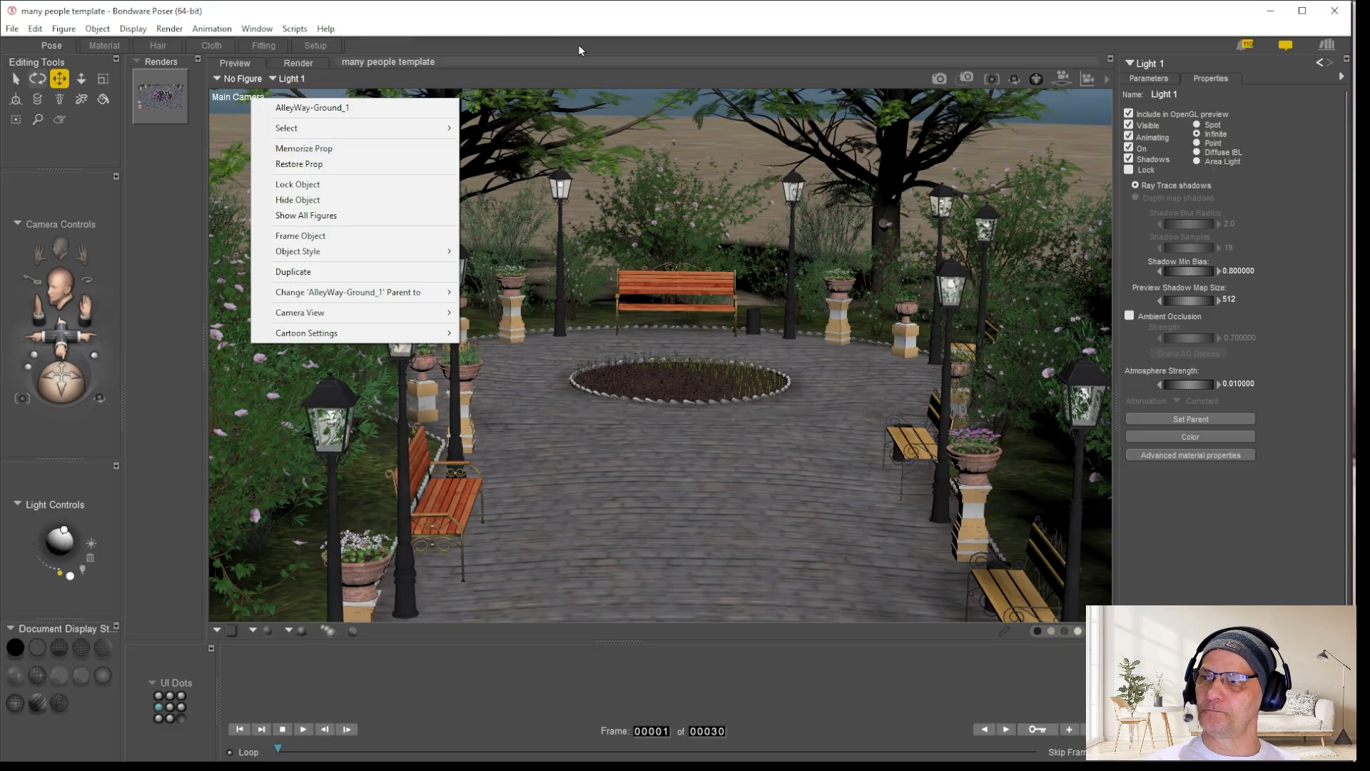
pyautogui.click(167, 236)
pyautogui.click(98, 28)
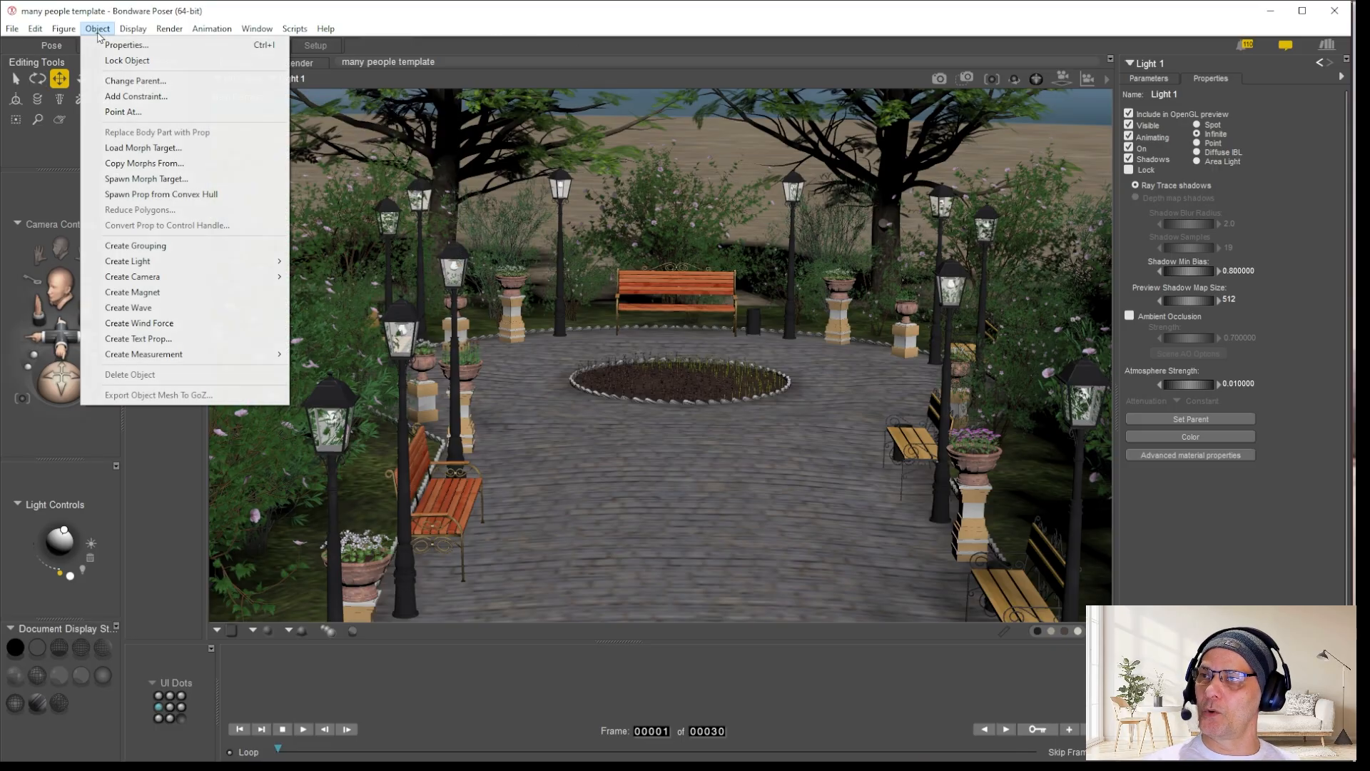
pyautogui.moveTo(169, 278)
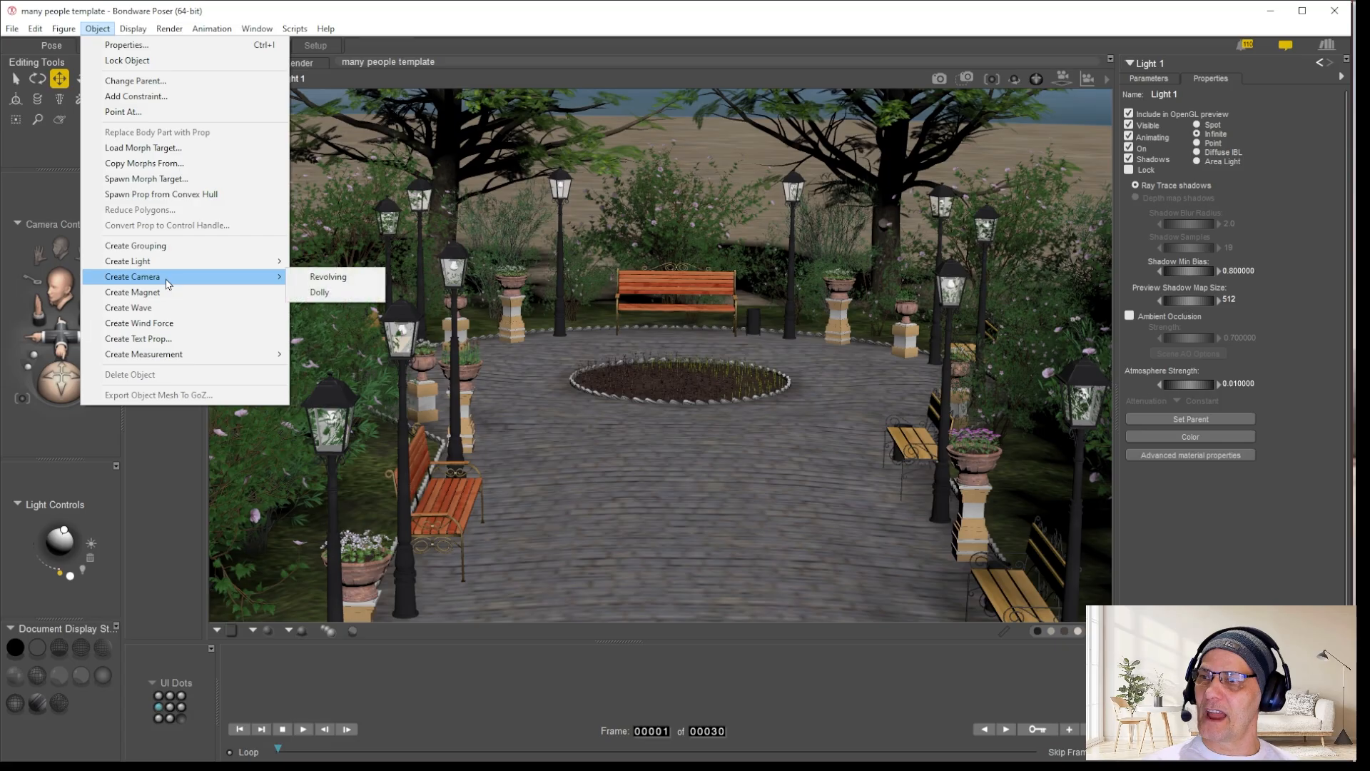
pyautogui.click(660, 20)
# Switch the viewport from the Main Camera to the custom camera "my cam".
pyautogui.rightClick(239, 97)
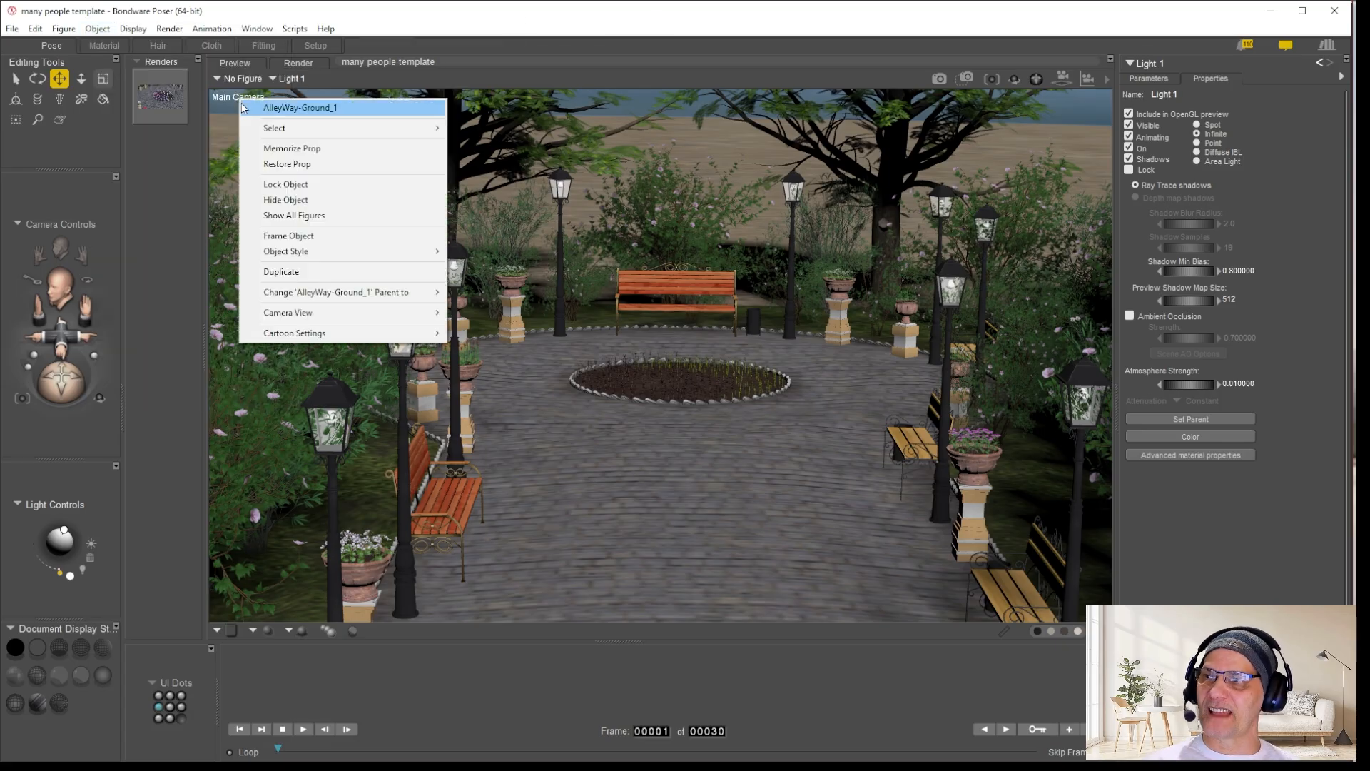
pyautogui.moveTo(311, 320)
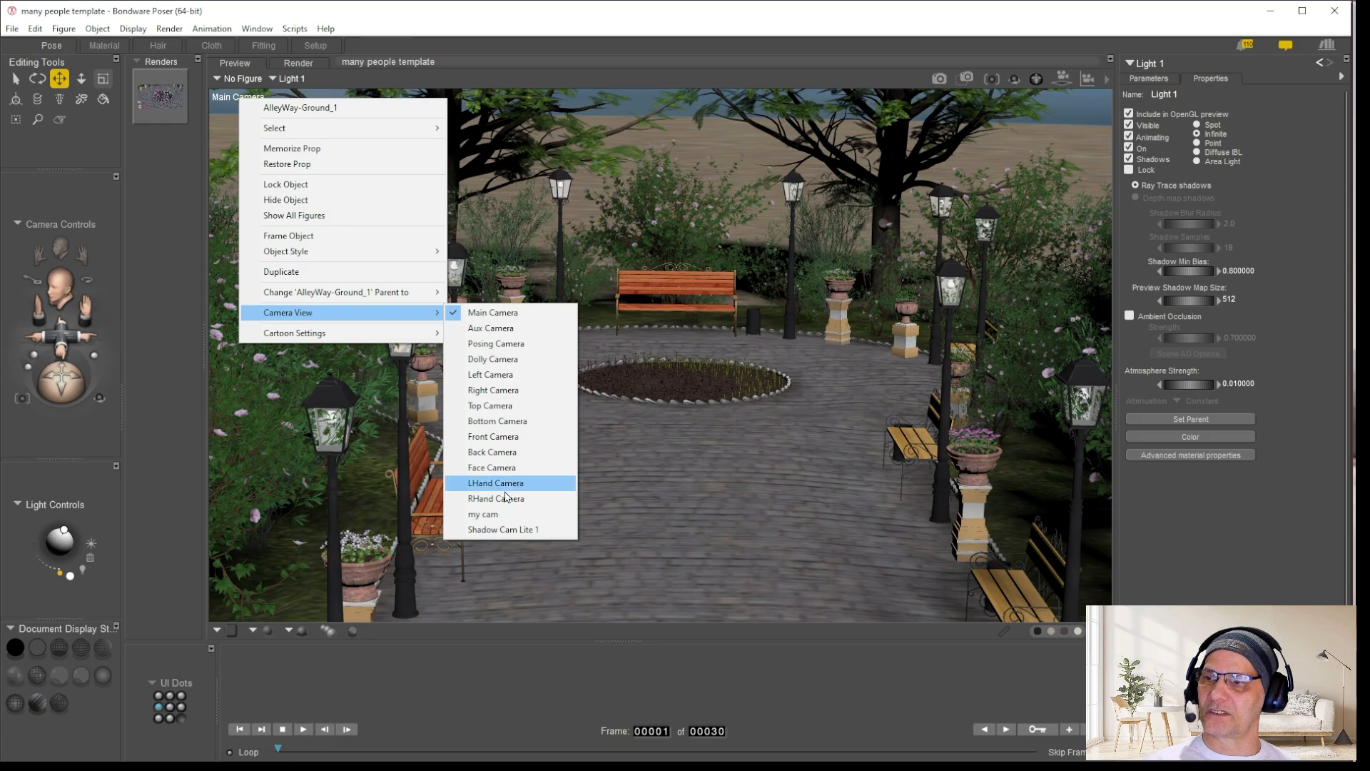
pyautogui.click(517, 515)
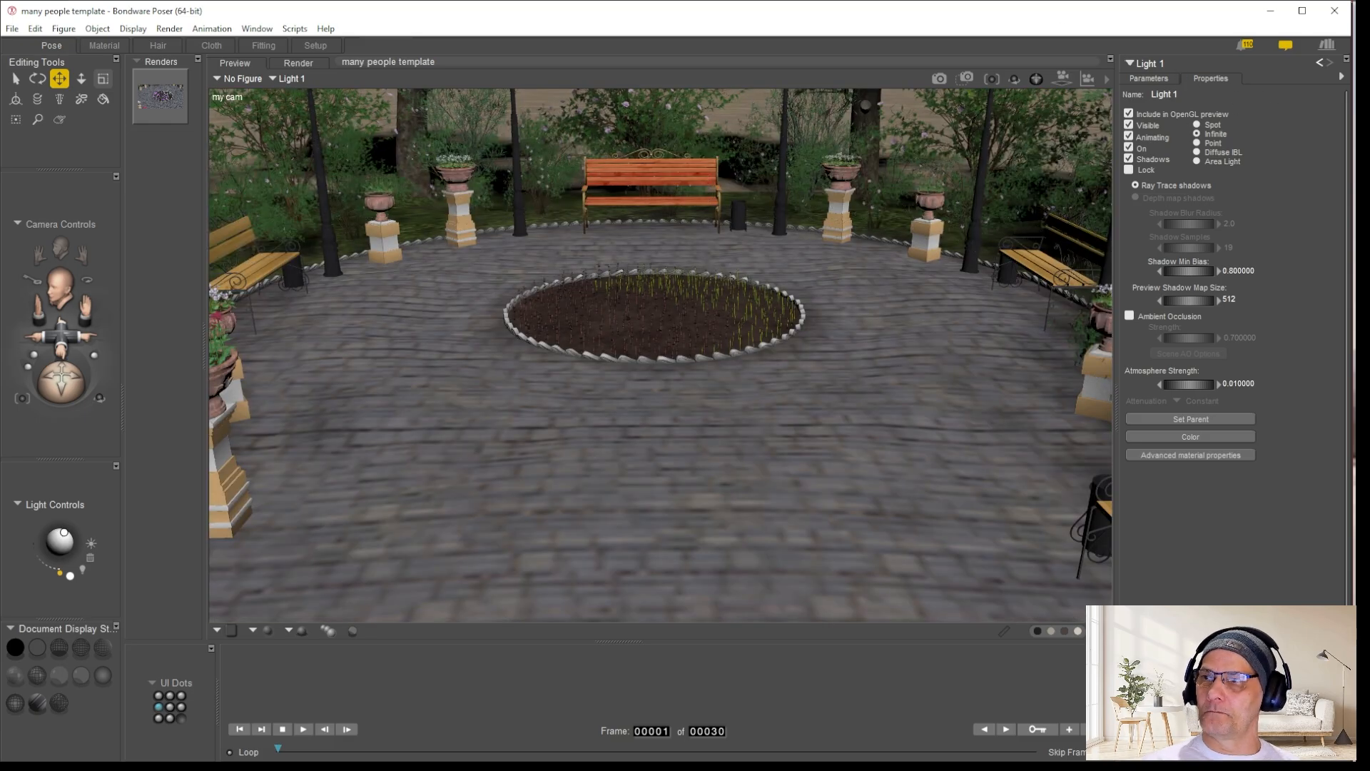
pyautogui.click(1146, 64)
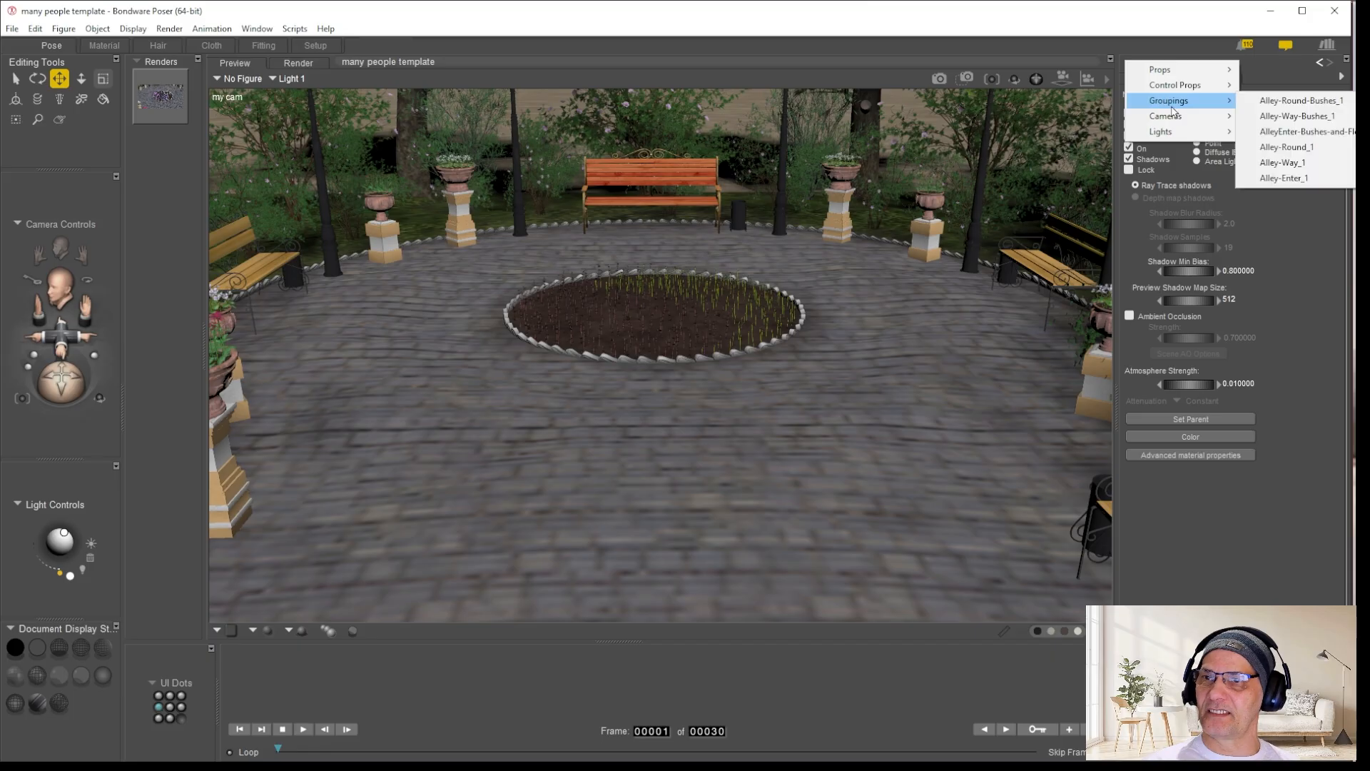
pyautogui.moveTo(1185, 118)
pyautogui.click(1297, 317)
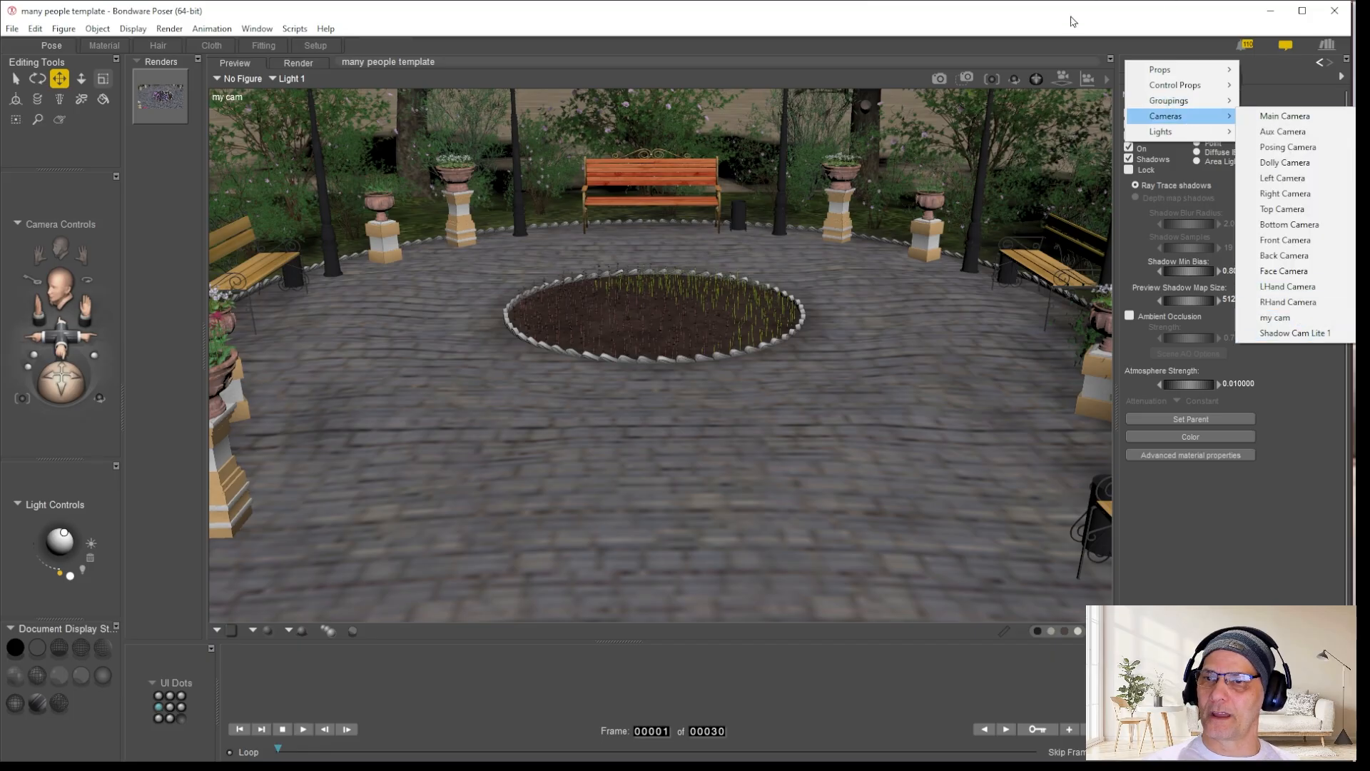
pyautogui.moveTo(923, 37); pyautogui.dragTo(923, 46)
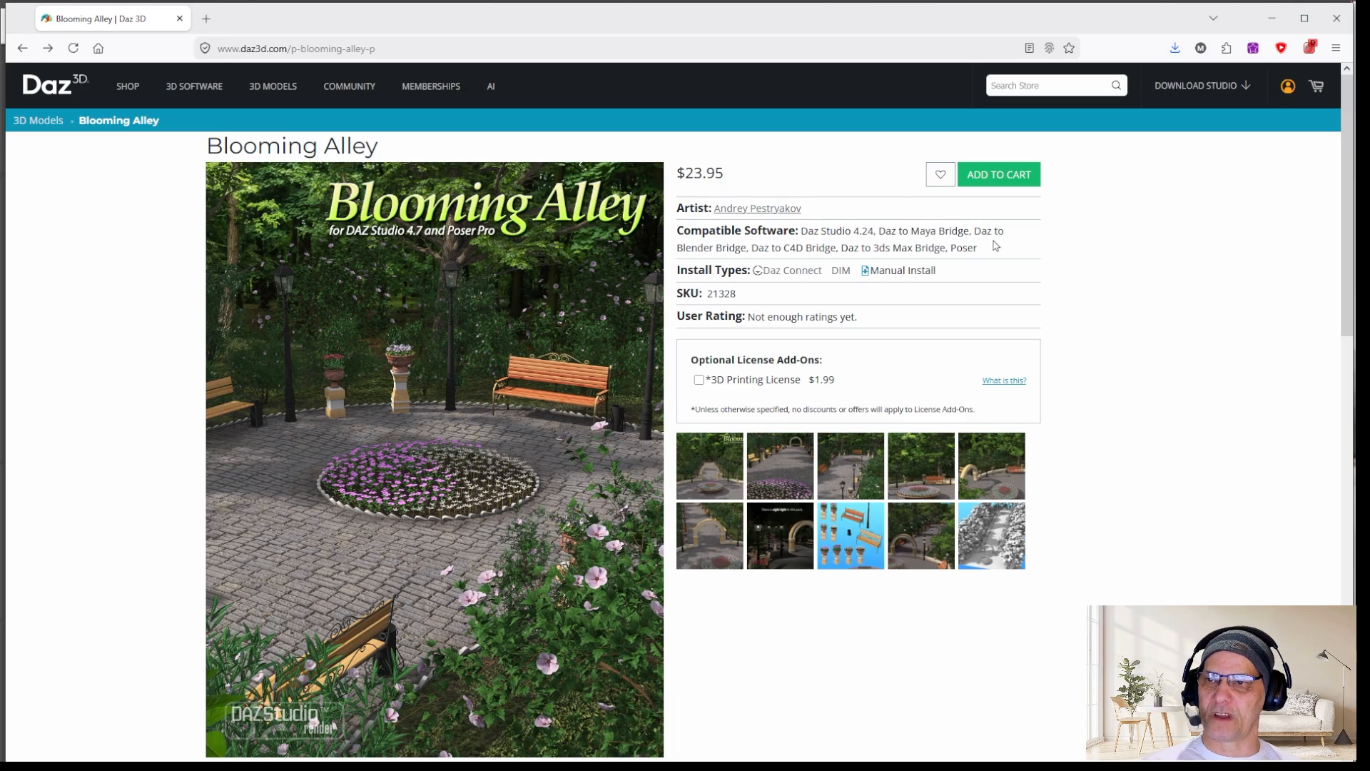
# Leave the Blooming Alley product page by minimizing the browser and return to Poser.
pyautogui.rightClick(1272, 20)
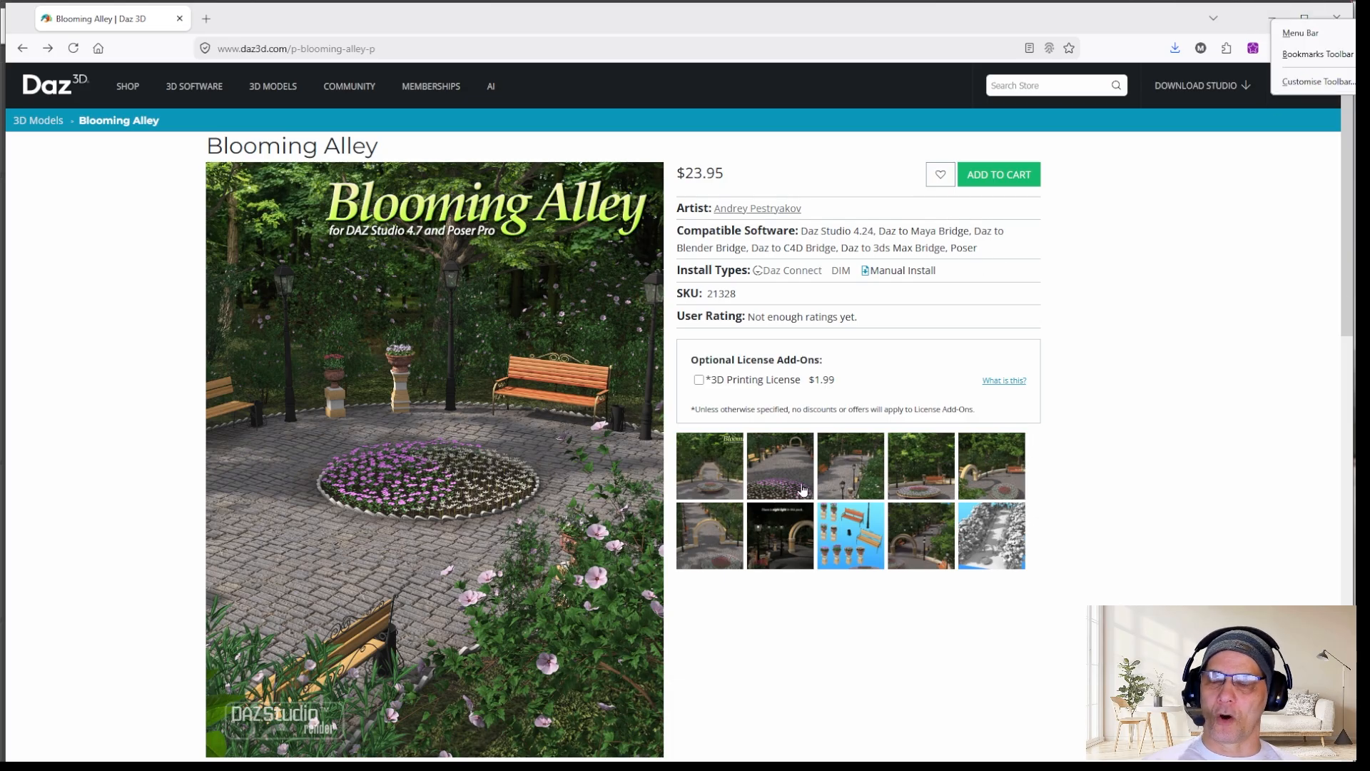
pyautogui.click(1271, 20)
pyautogui.click(1271, 19)
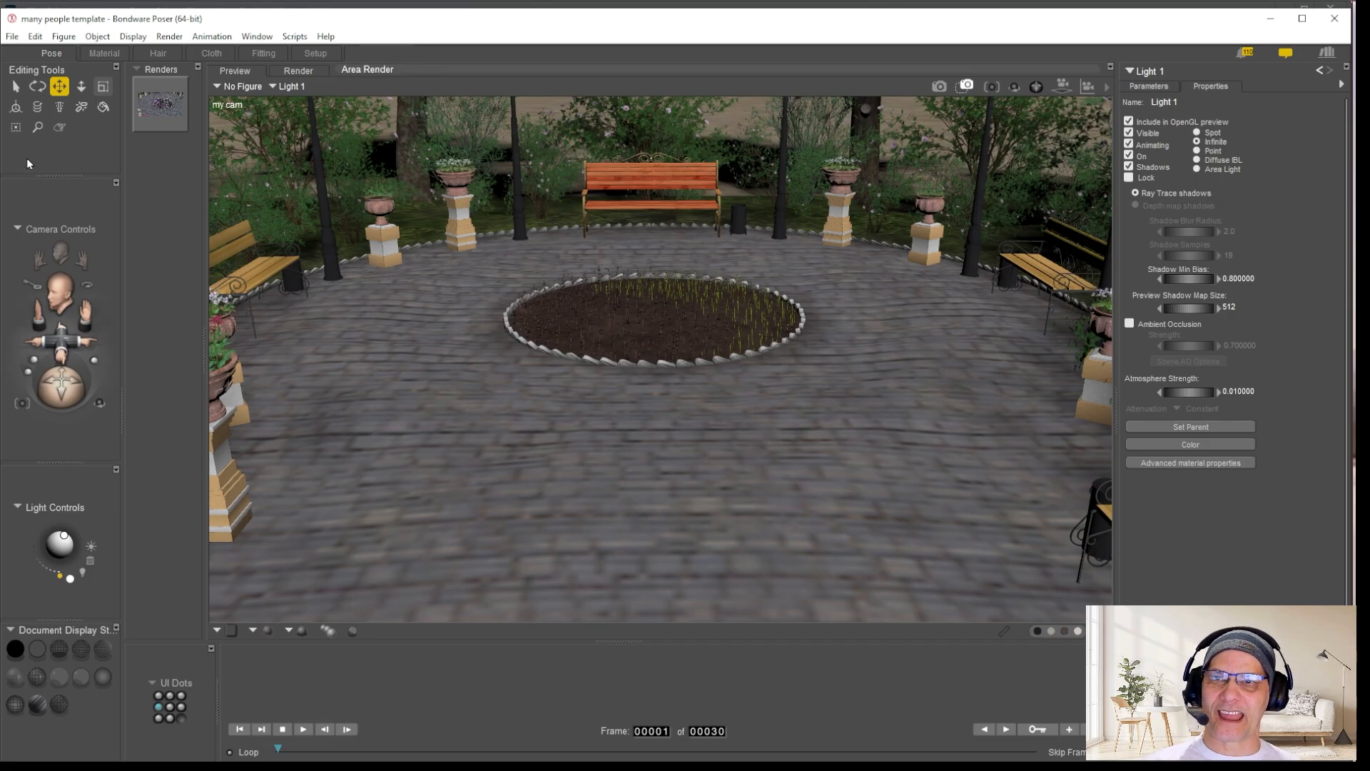
# Select the TerraDome figure, view the scene through the Main Camera and make the figure invisible.
pyautogui.click(250, 91)
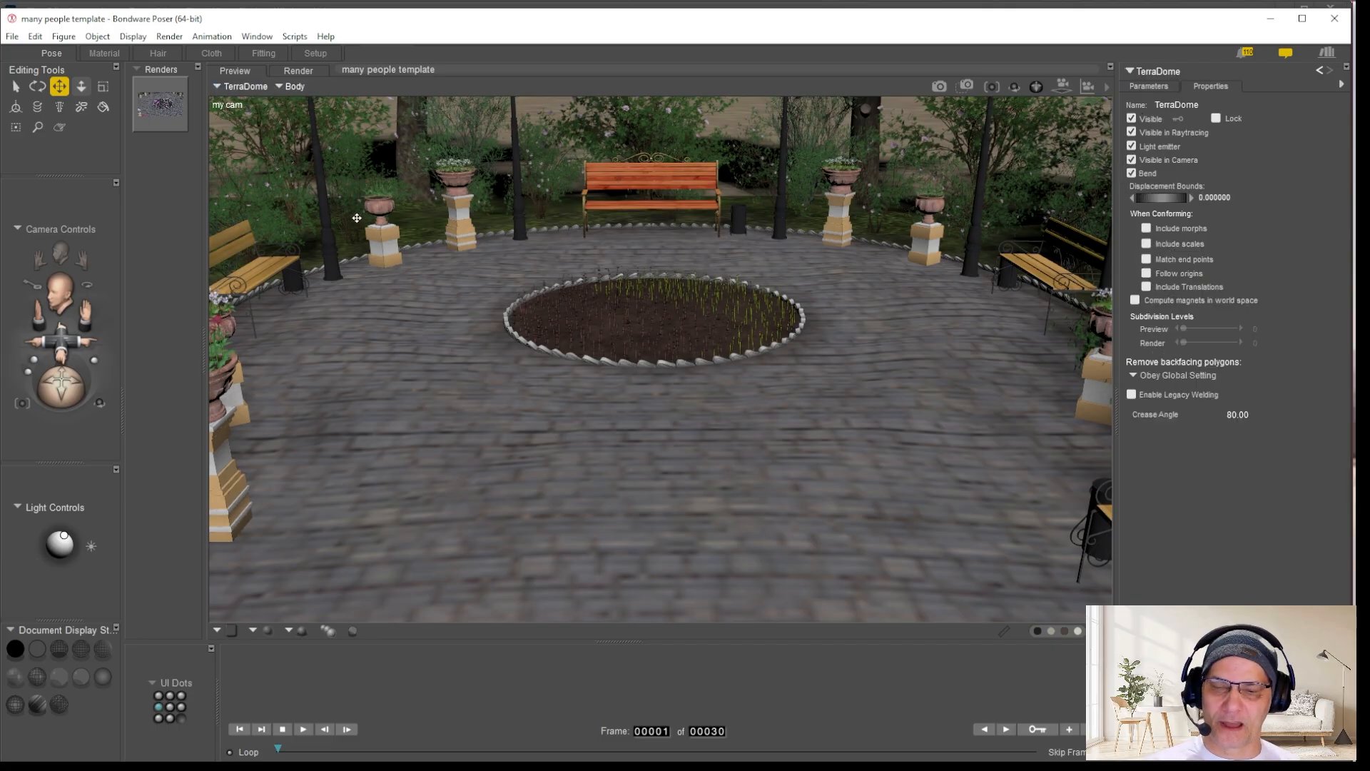
pyautogui.hotkey('ctrl', 'm')
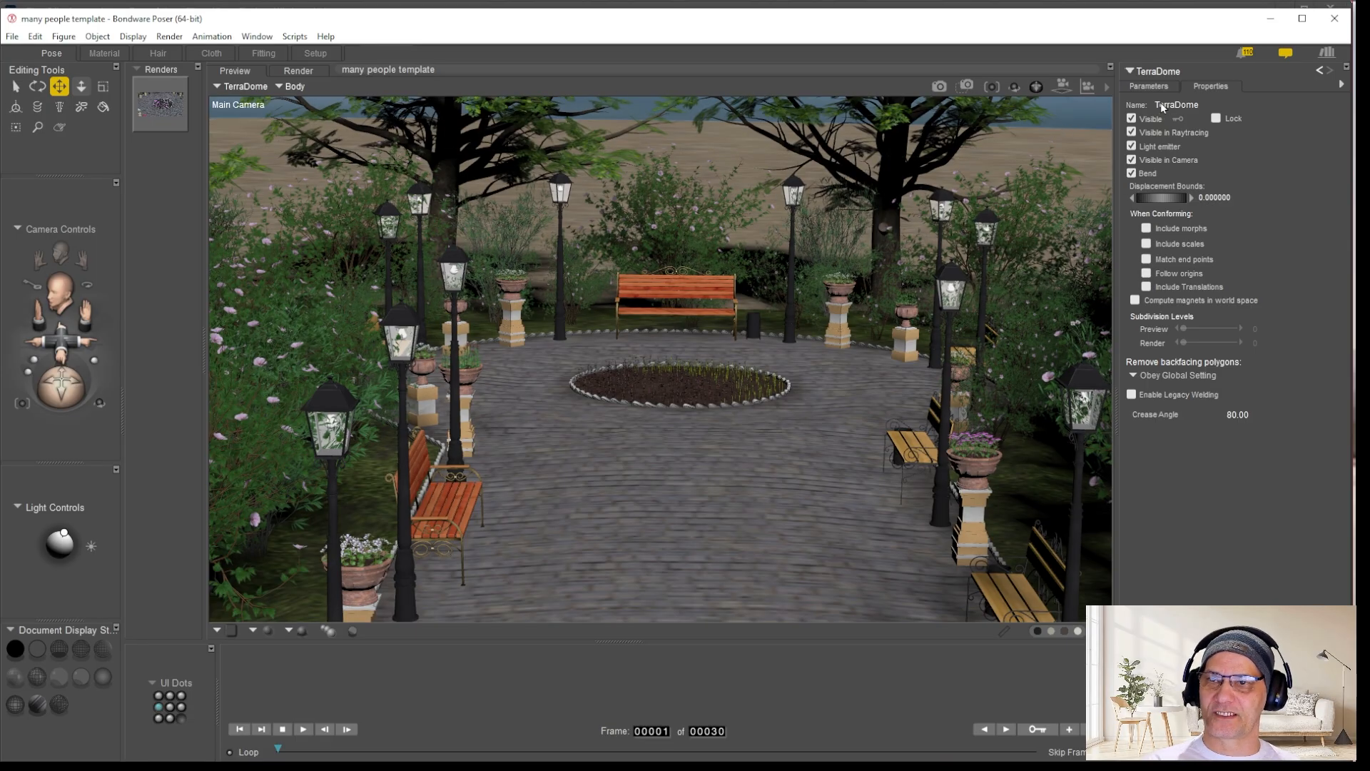
pyautogui.click(1133, 119)
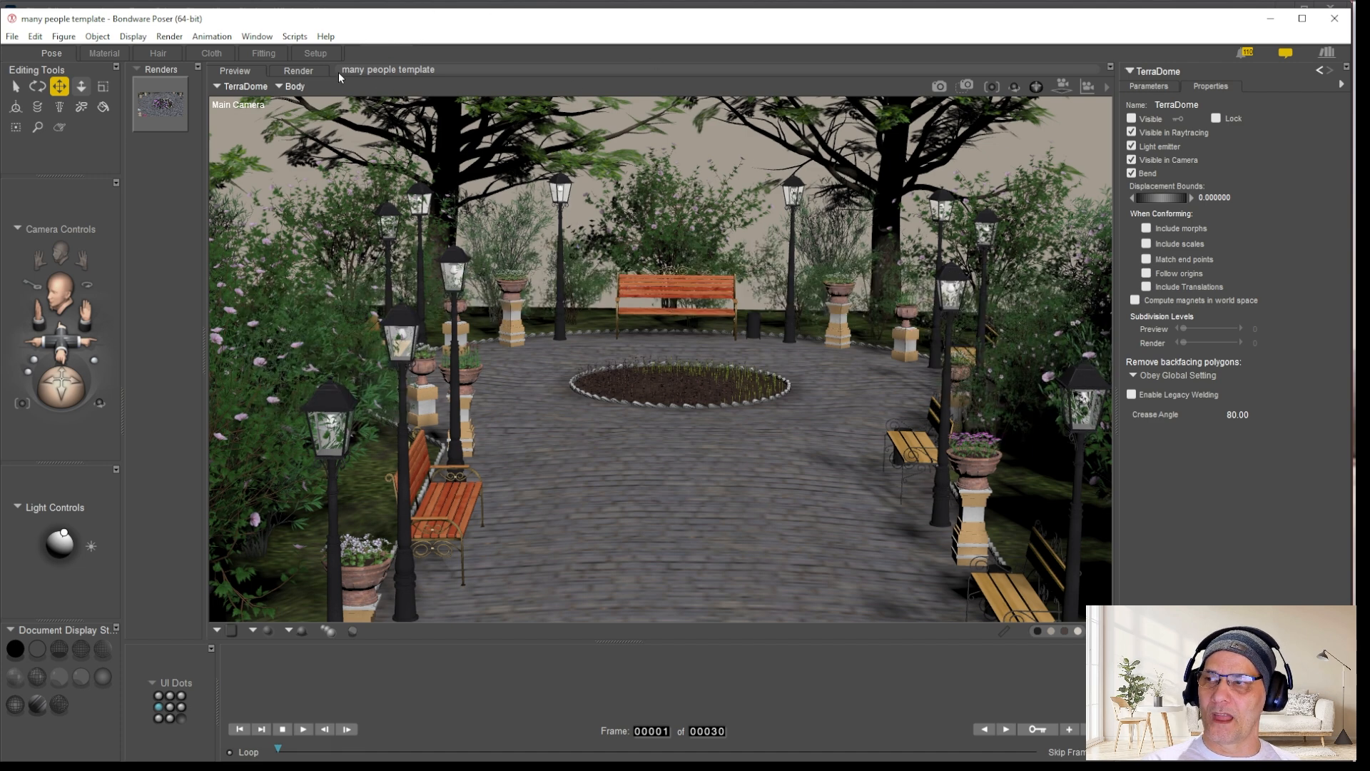
# Return the viewport to "my cam" and make the TerraDome figure visible again.
pyautogui.rightClick(232, 106)
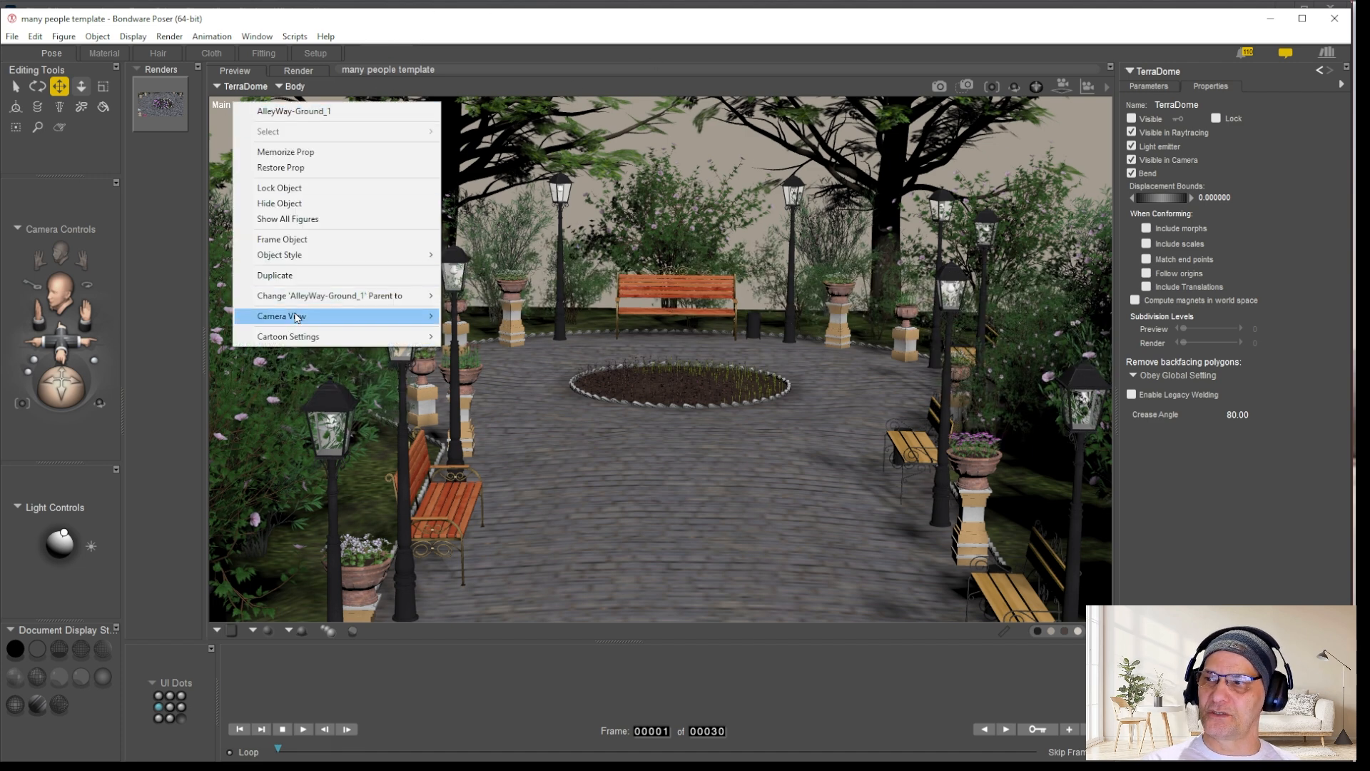
pyautogui.moveTo(300, 318)
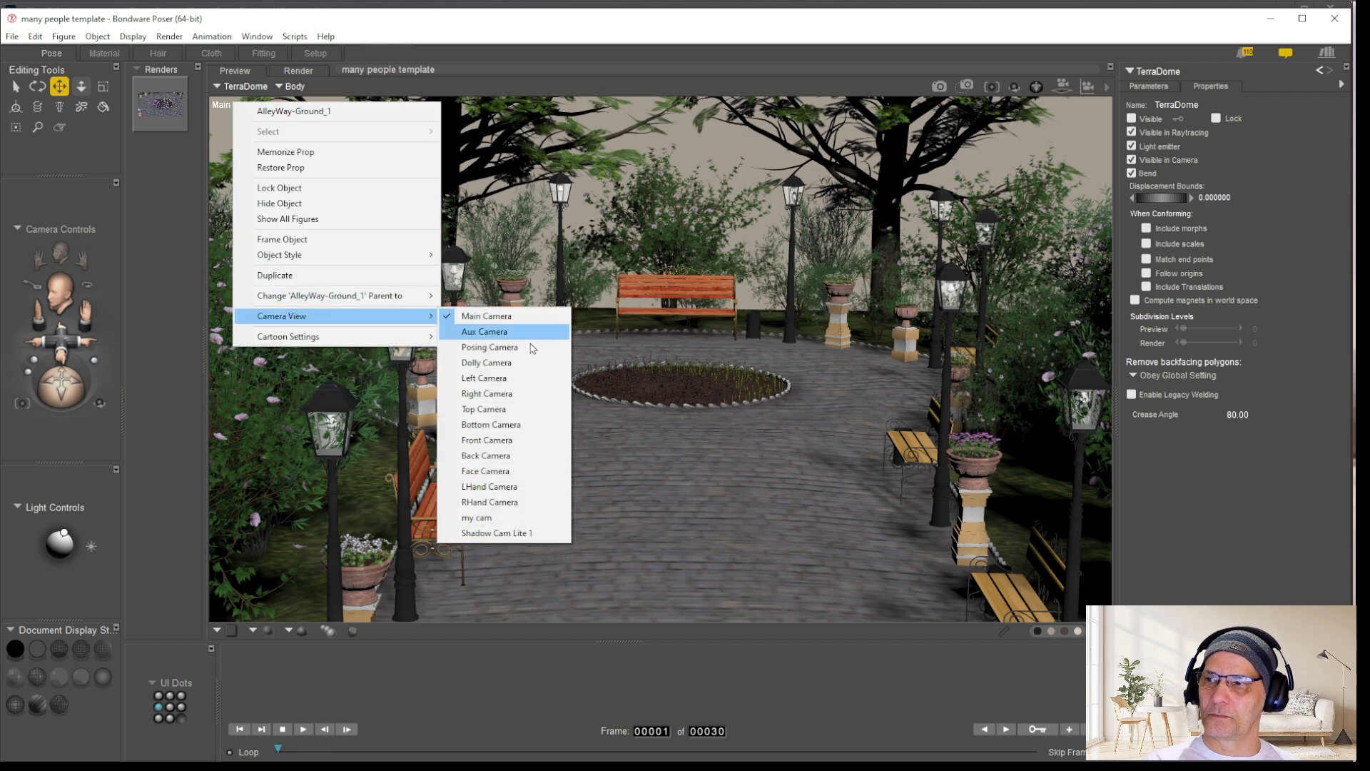
pyautogui.click(508, 517)
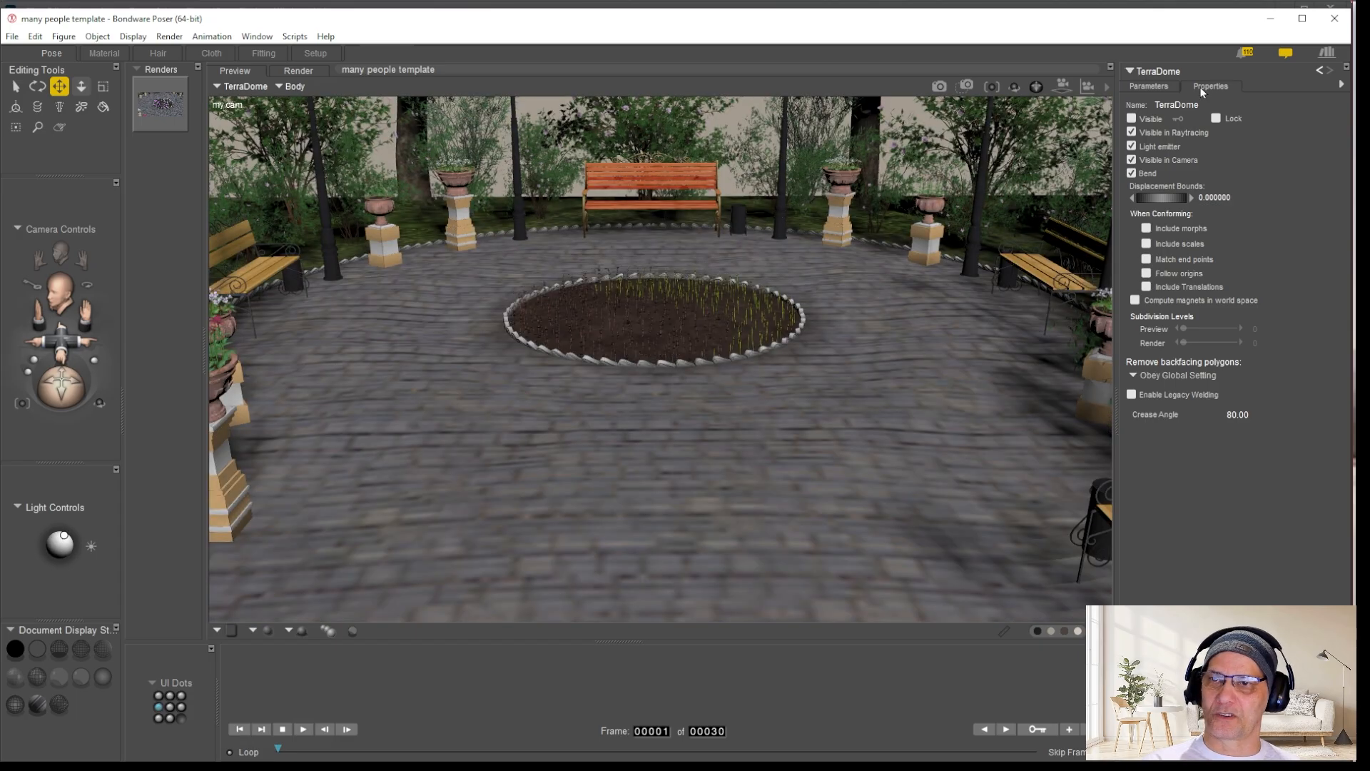
pyautogui.click(1131, 118)
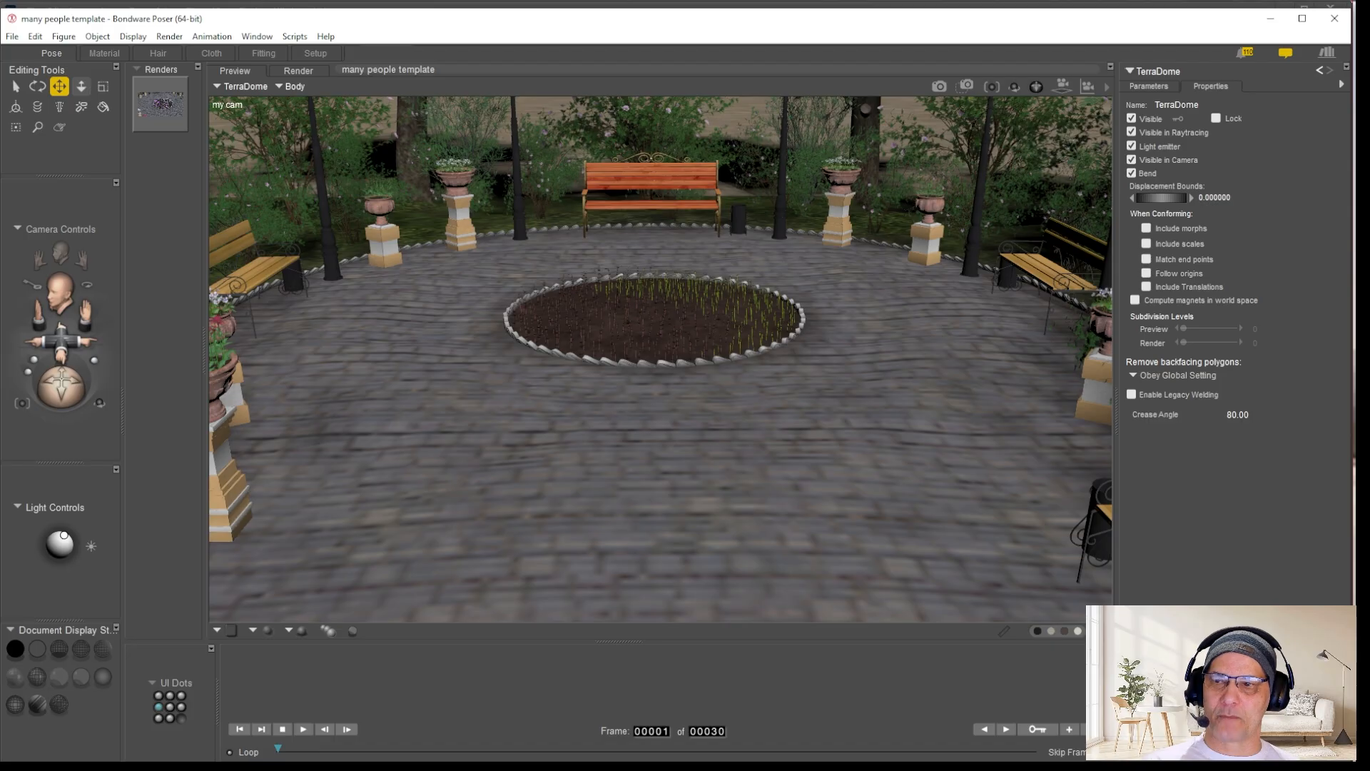
pyautogui.click(182, 684)
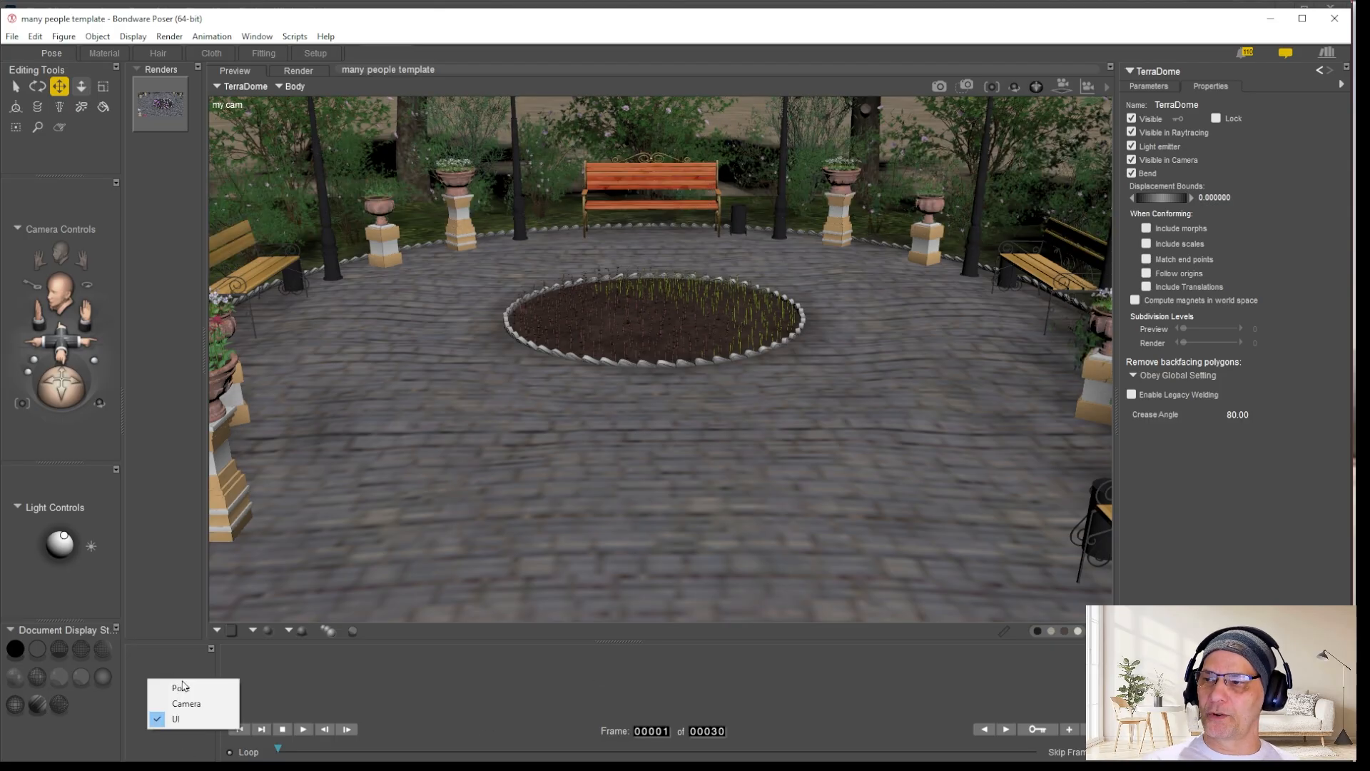
pyautogui.click(361, 670)
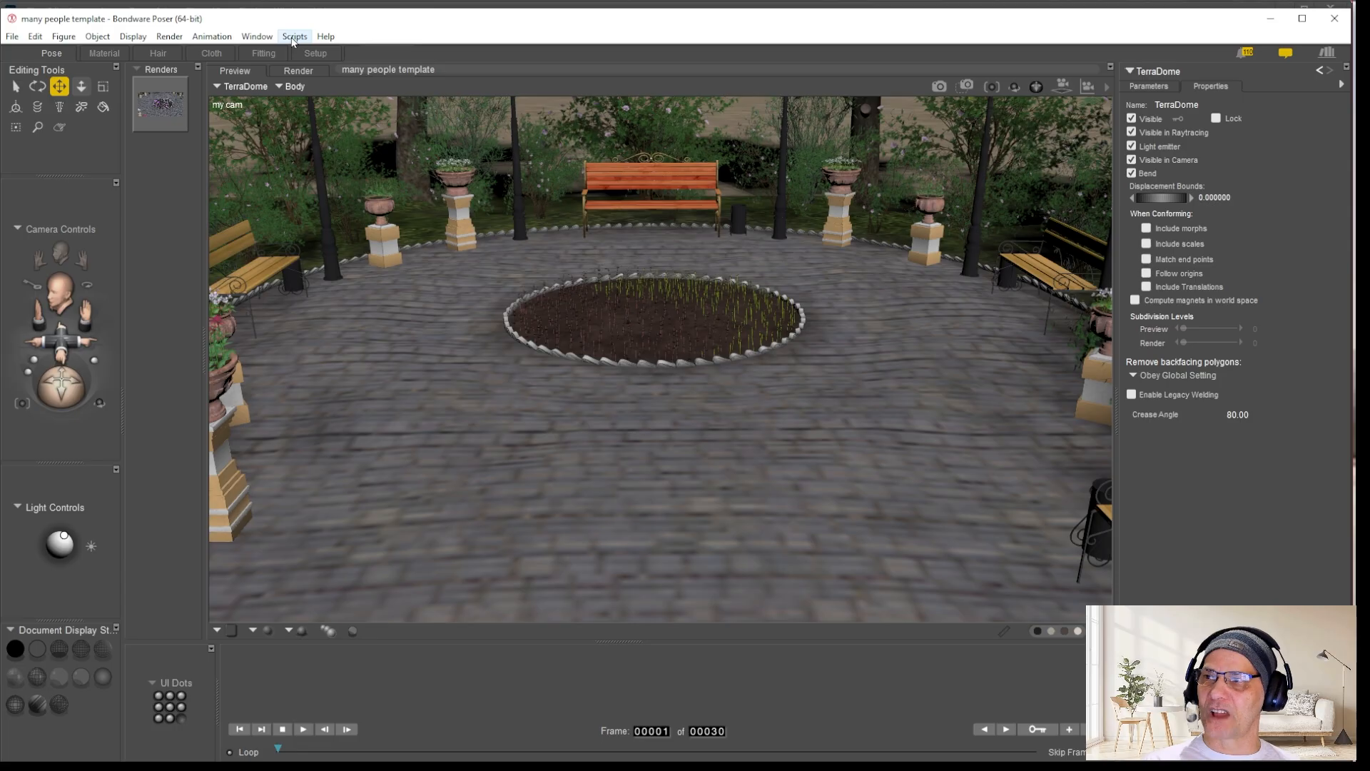
# Run the Light Dots P12 script from the Ken1171 scripts under Poser 6.
pyautogui.click(293, 38)
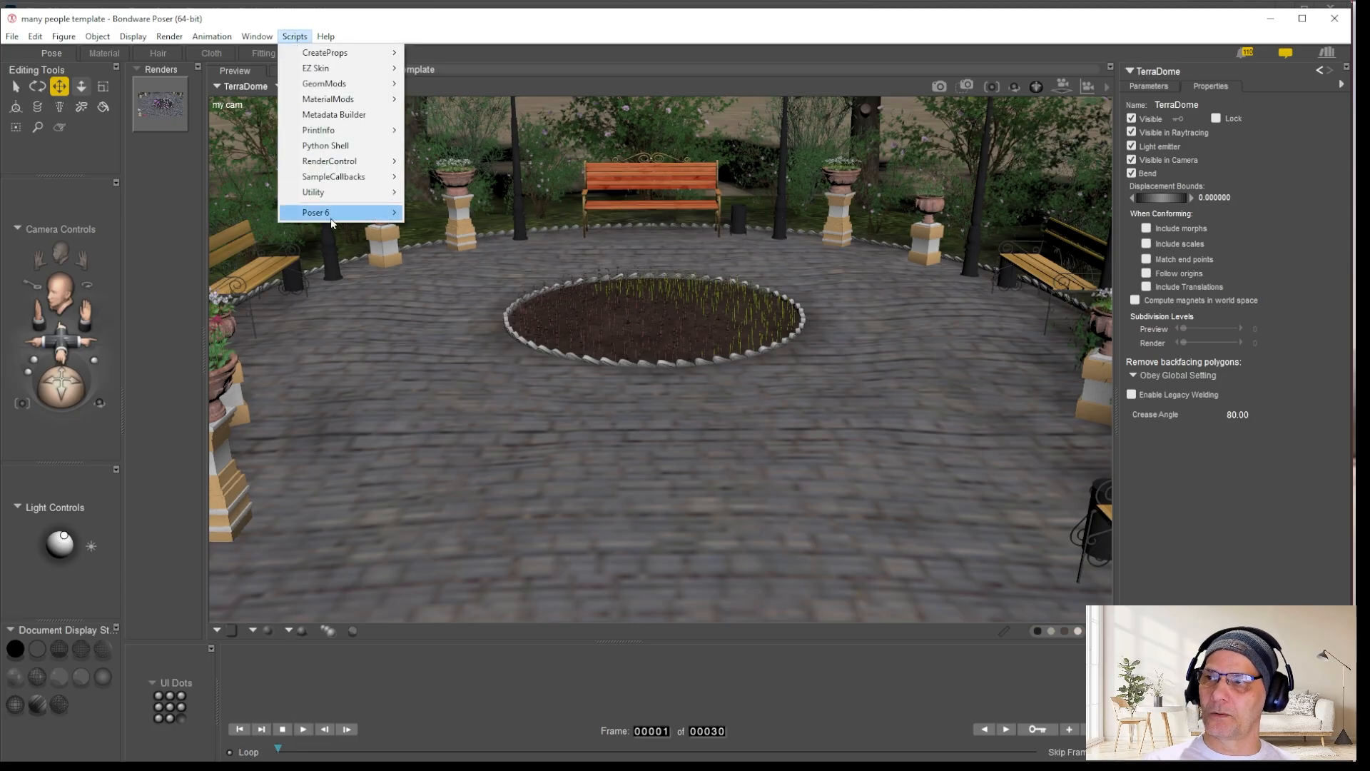
pyautogui.moveTo(325, 212)
pyautogui.moveTo(455, 218)
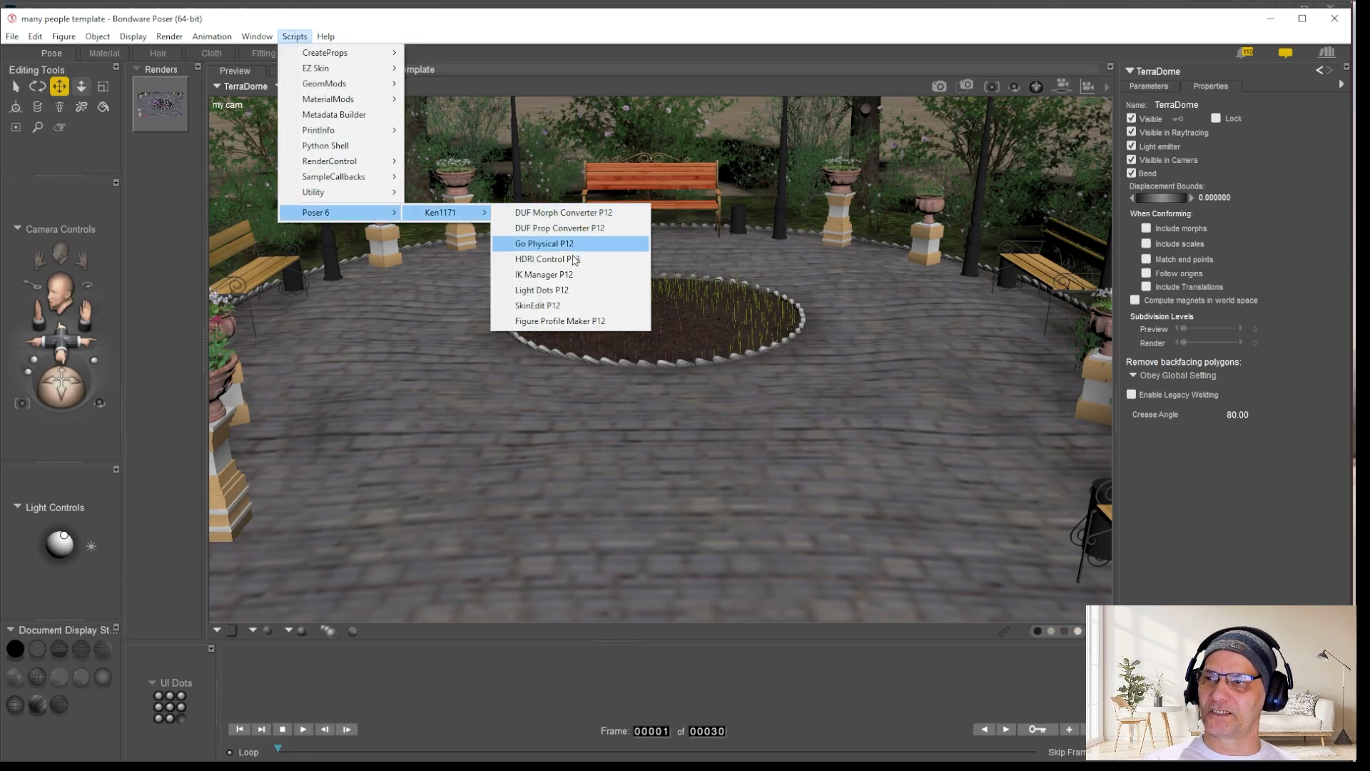
pyautogui.click(571, 307)
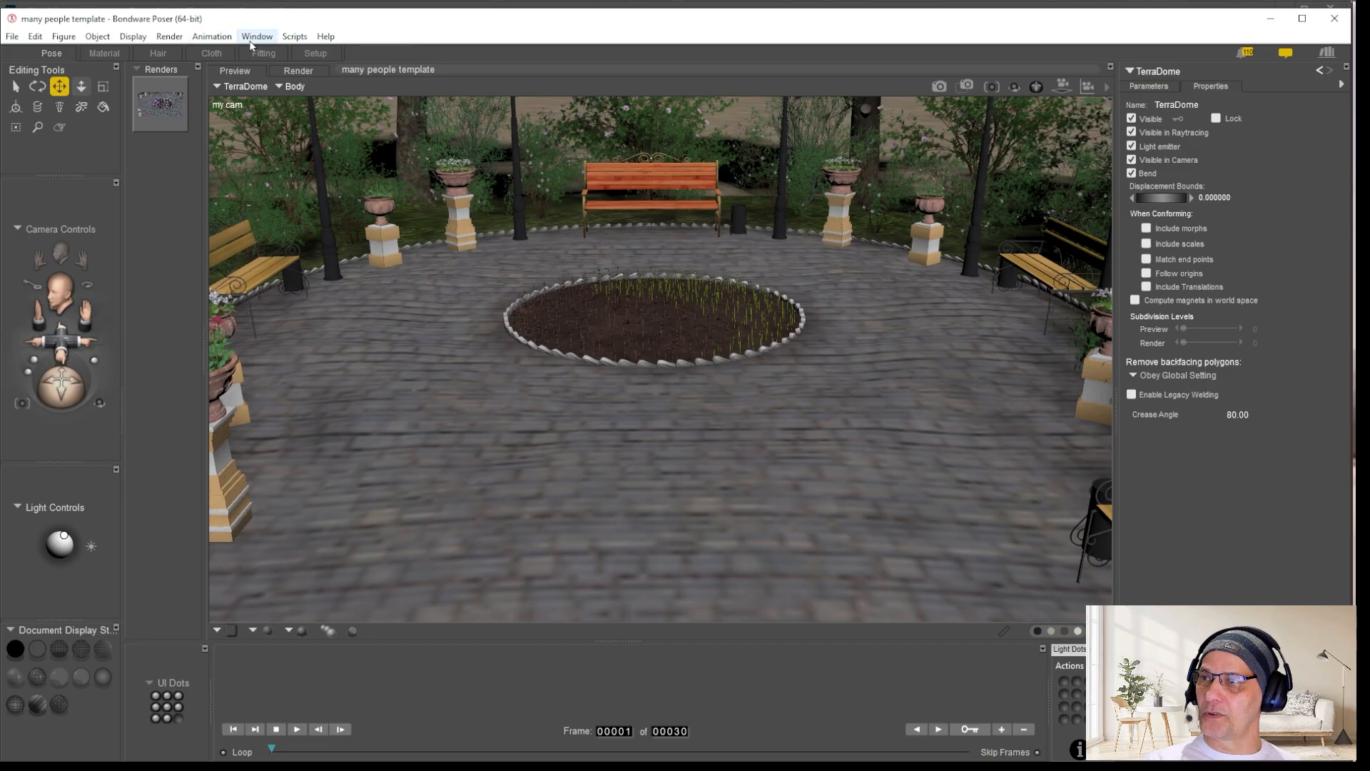
# Open the content library window and move it over the middle of the workspace.
pyautogui.click(261, 40)
pyautogui.click(293, 99)
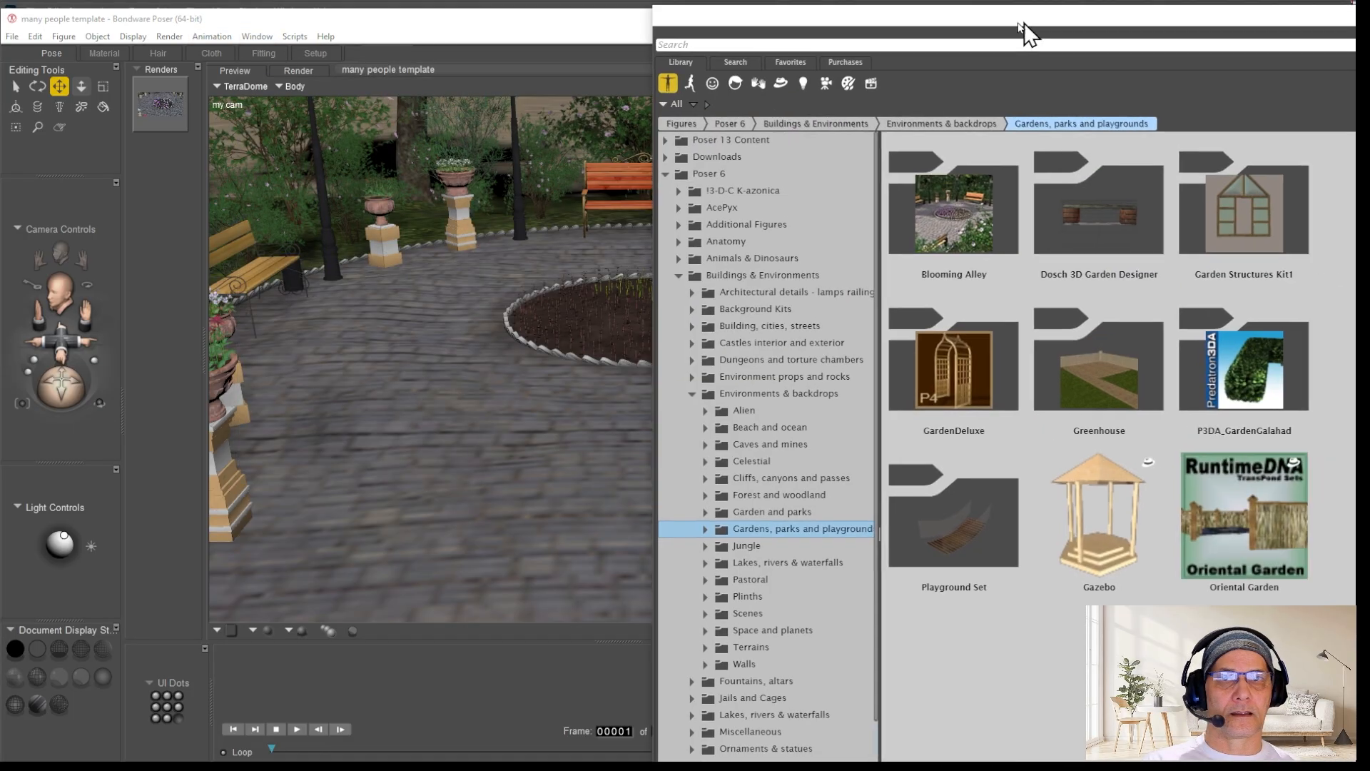
pyautogui.moveTo(1025, 30); pyautogui.dragTo(862, 179)
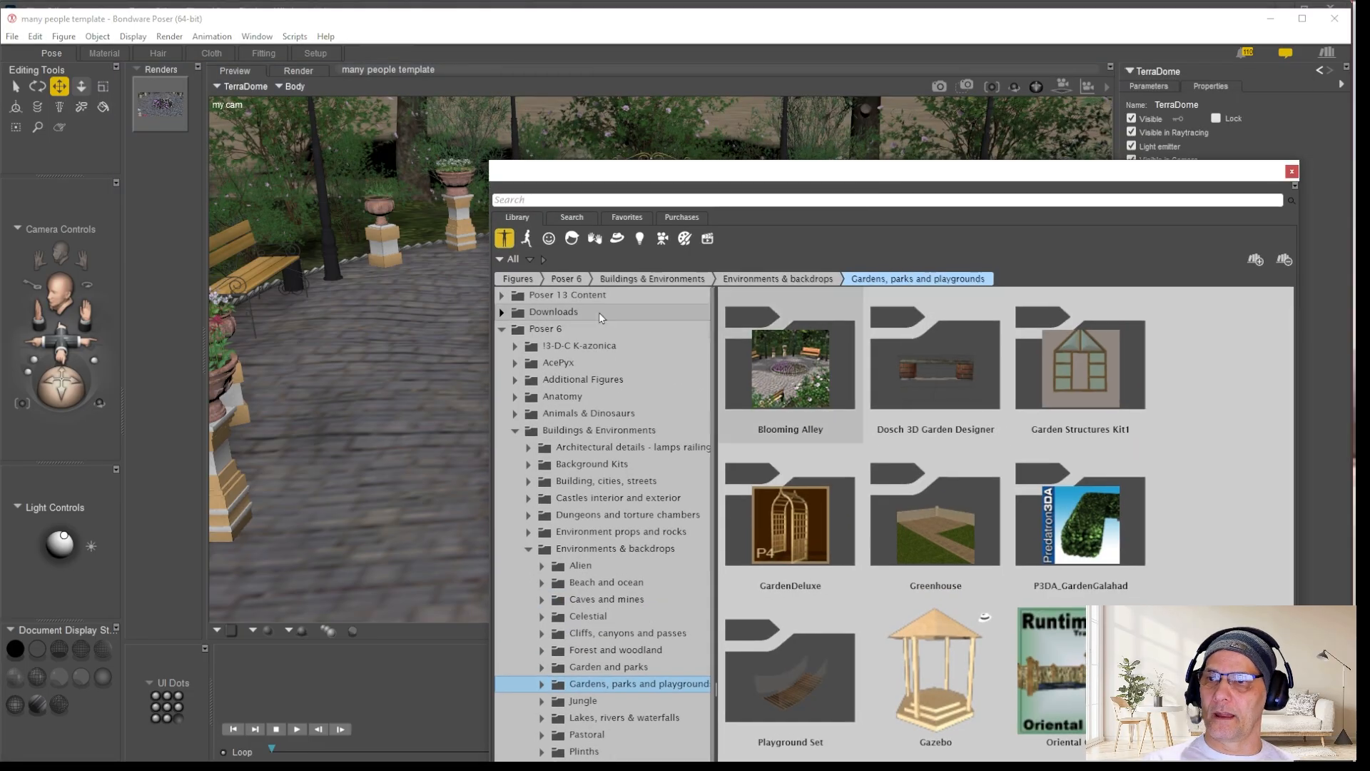
# Browse the figures of the Poser 6 library and open the same library's Scene content.
pyautogui.click(566, 278)
pyautogui.scroll(-1, 1020, 726)
pyautogui.scroll(-2, 1013, 712)
pyautogui.scroll(4, 763, 431)
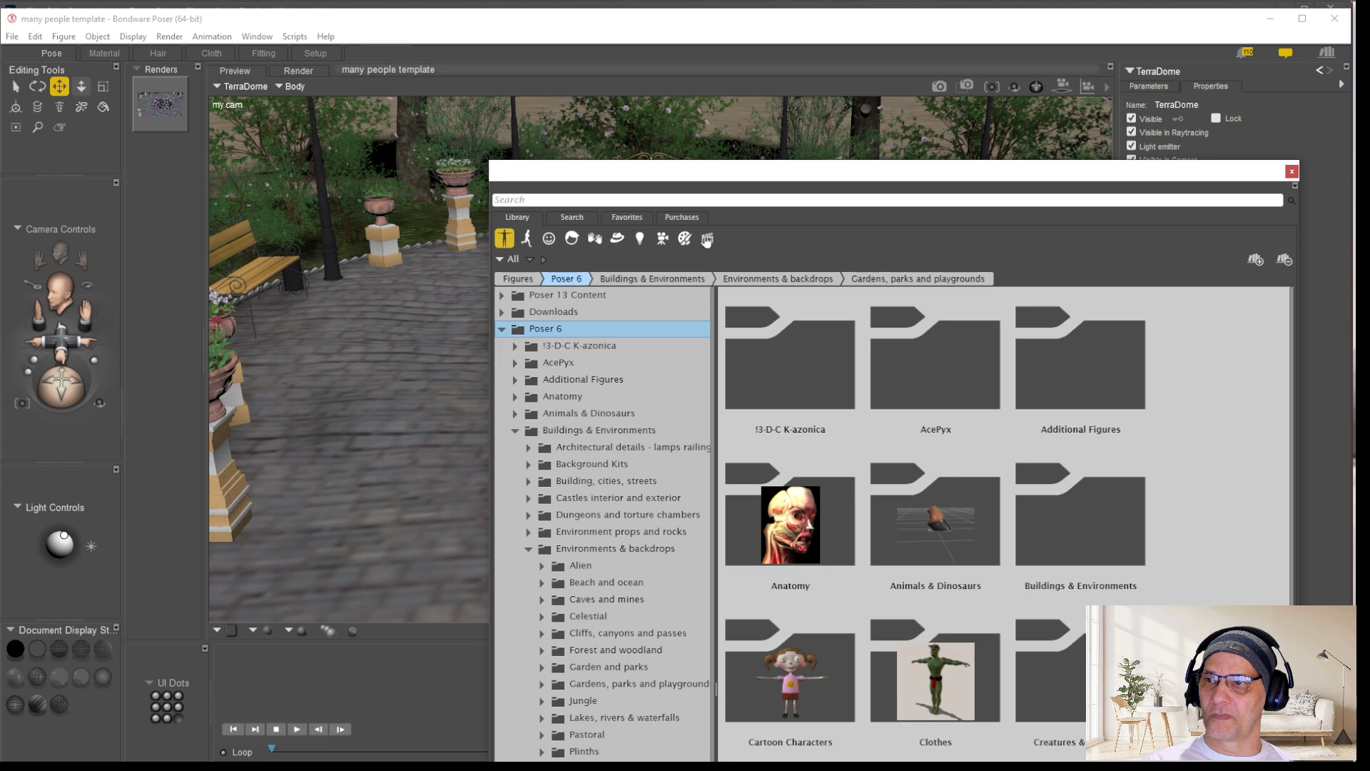
pyautogui.click(706, 240)
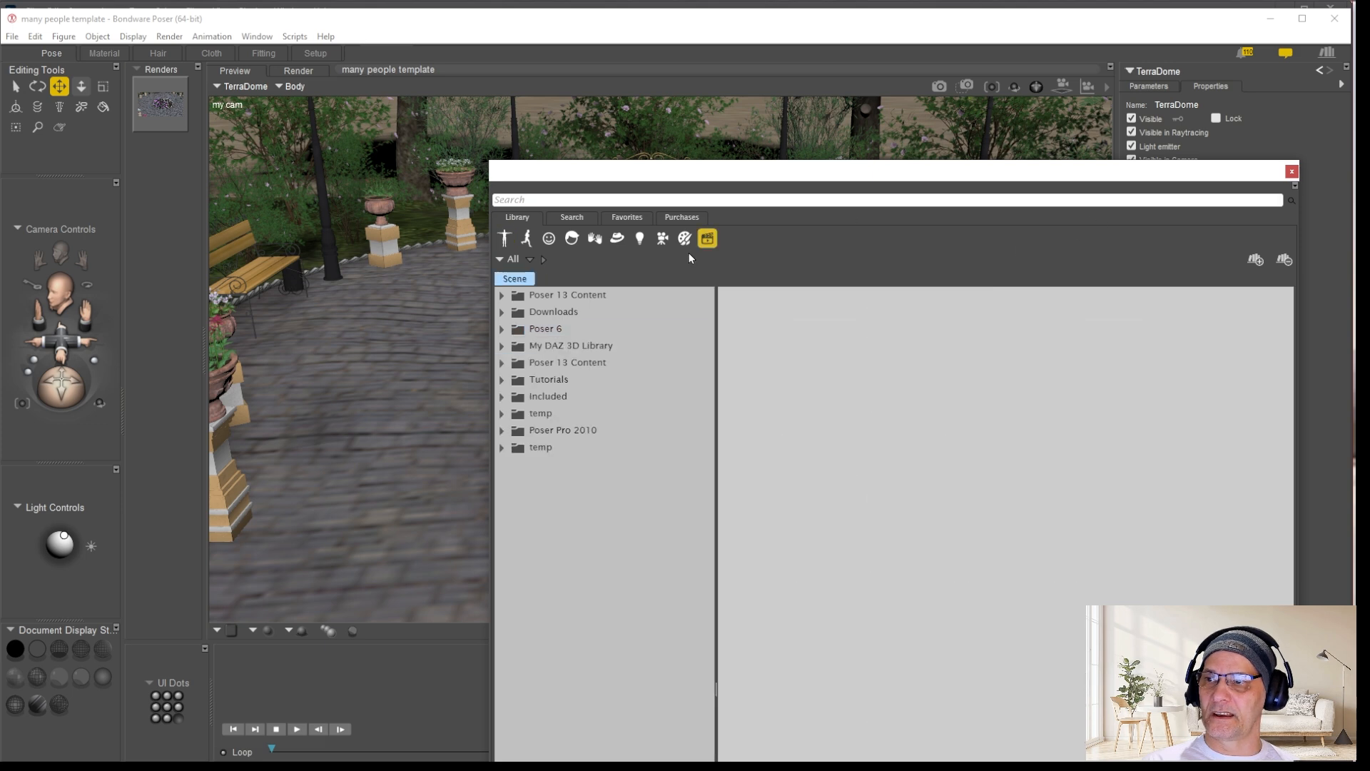
pyautogui.click(513, 330)
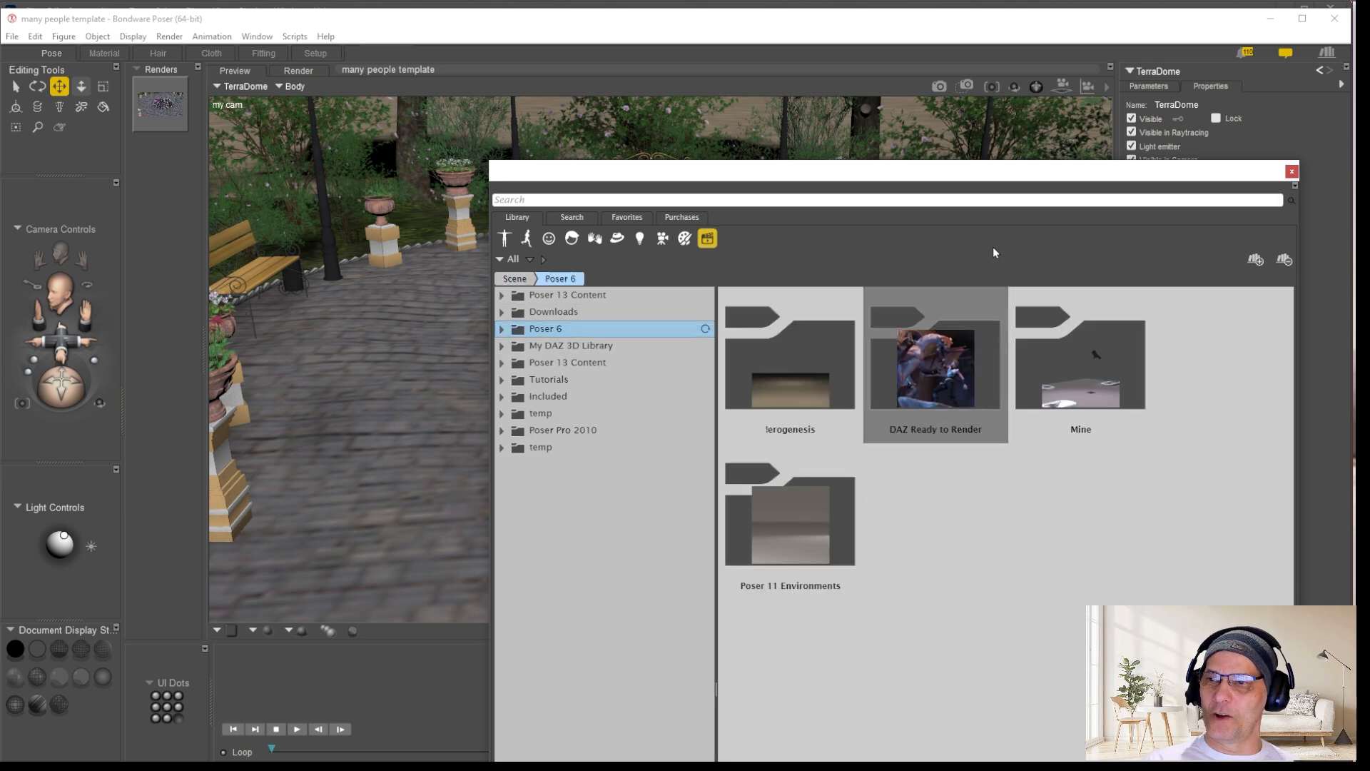
# Move the content library window off the workspace so the alley scene is unobstructed.
pyautogui.click(553, 312)
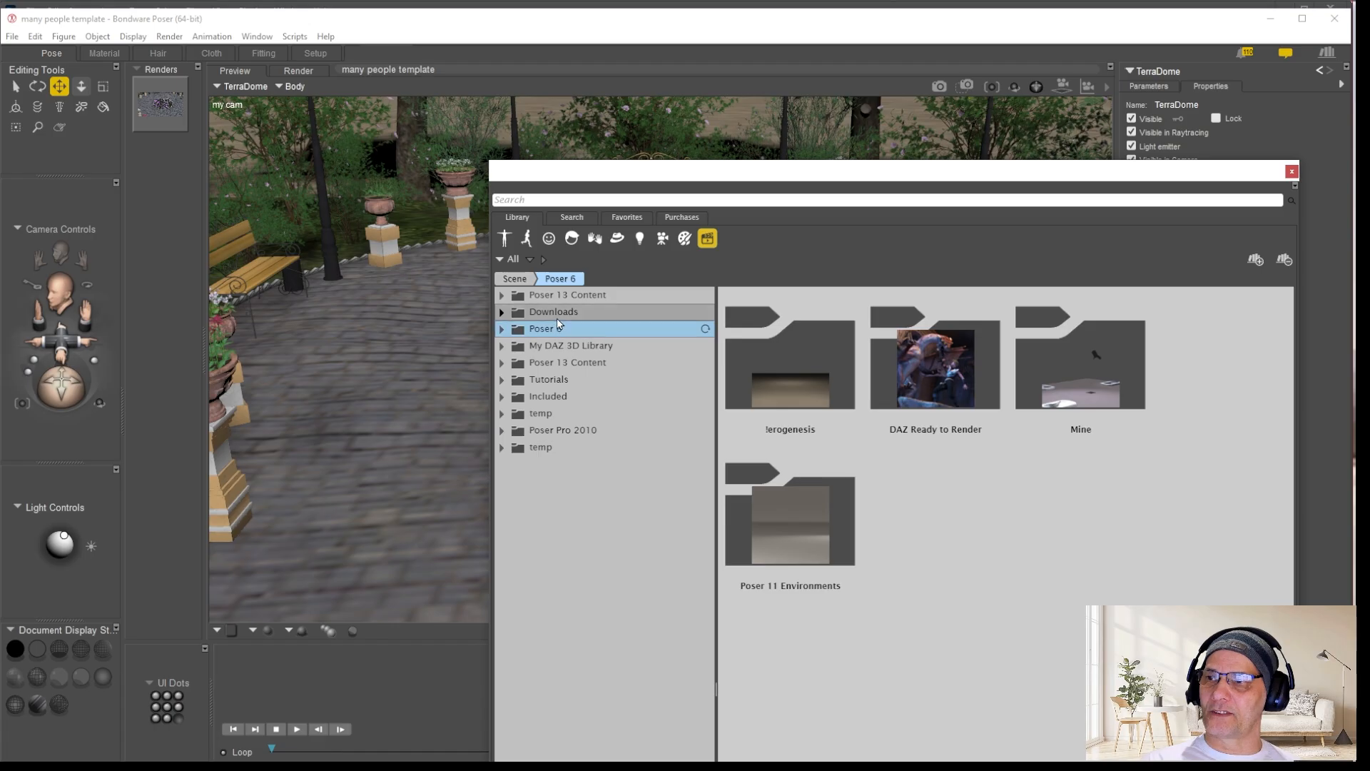
pyautogui.moveTo(1055, 178); pyautogui.dragTo(1362, 122)
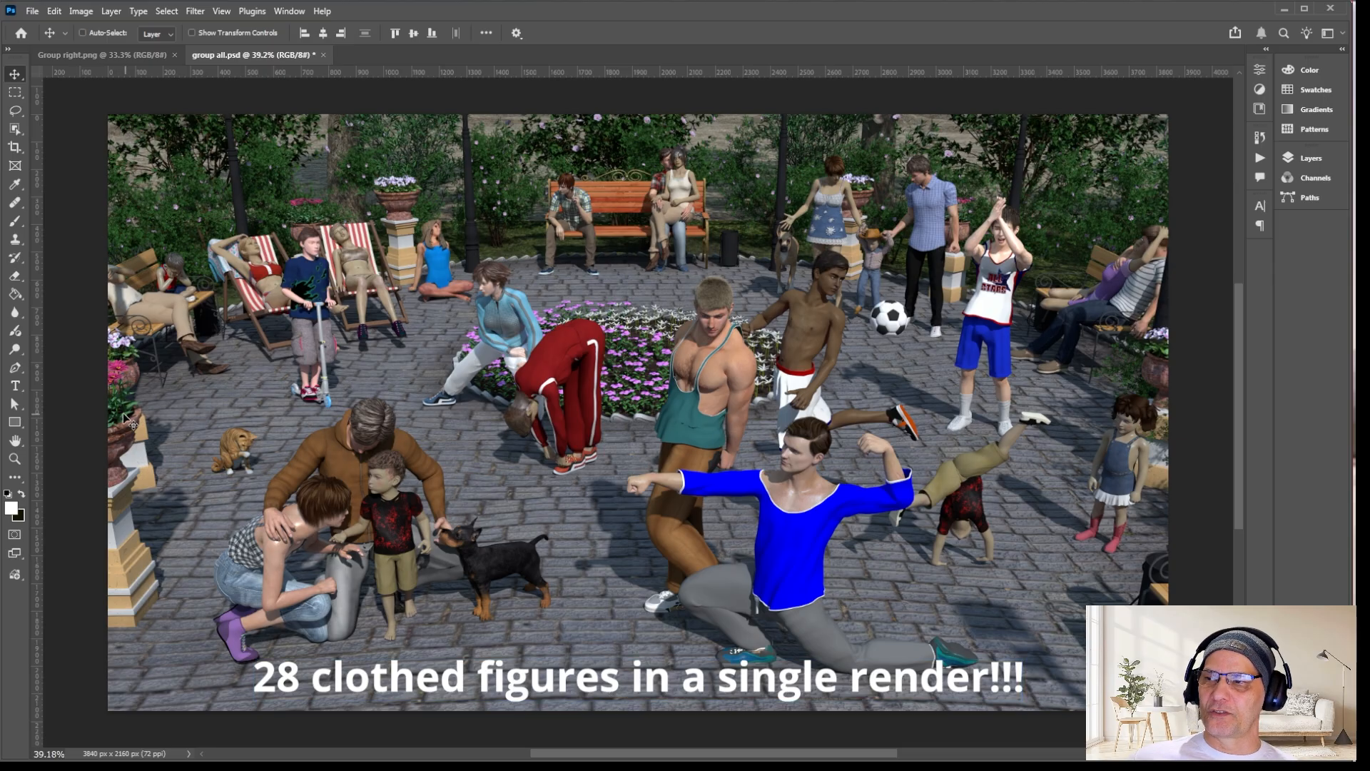
# Close the locked-layer alert over the group render and switch back to Poser.
pyautogui.click(578, 601)
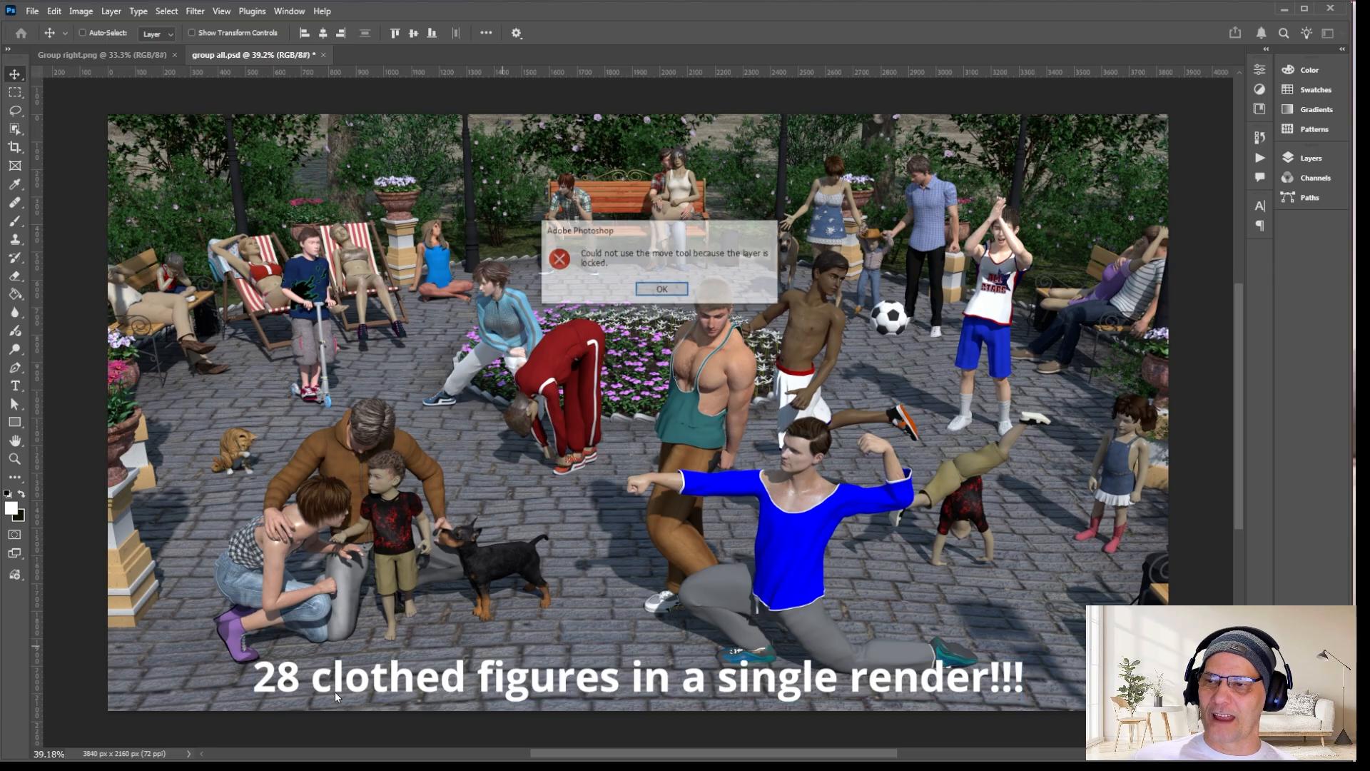
pyautogui.click(662, 289)
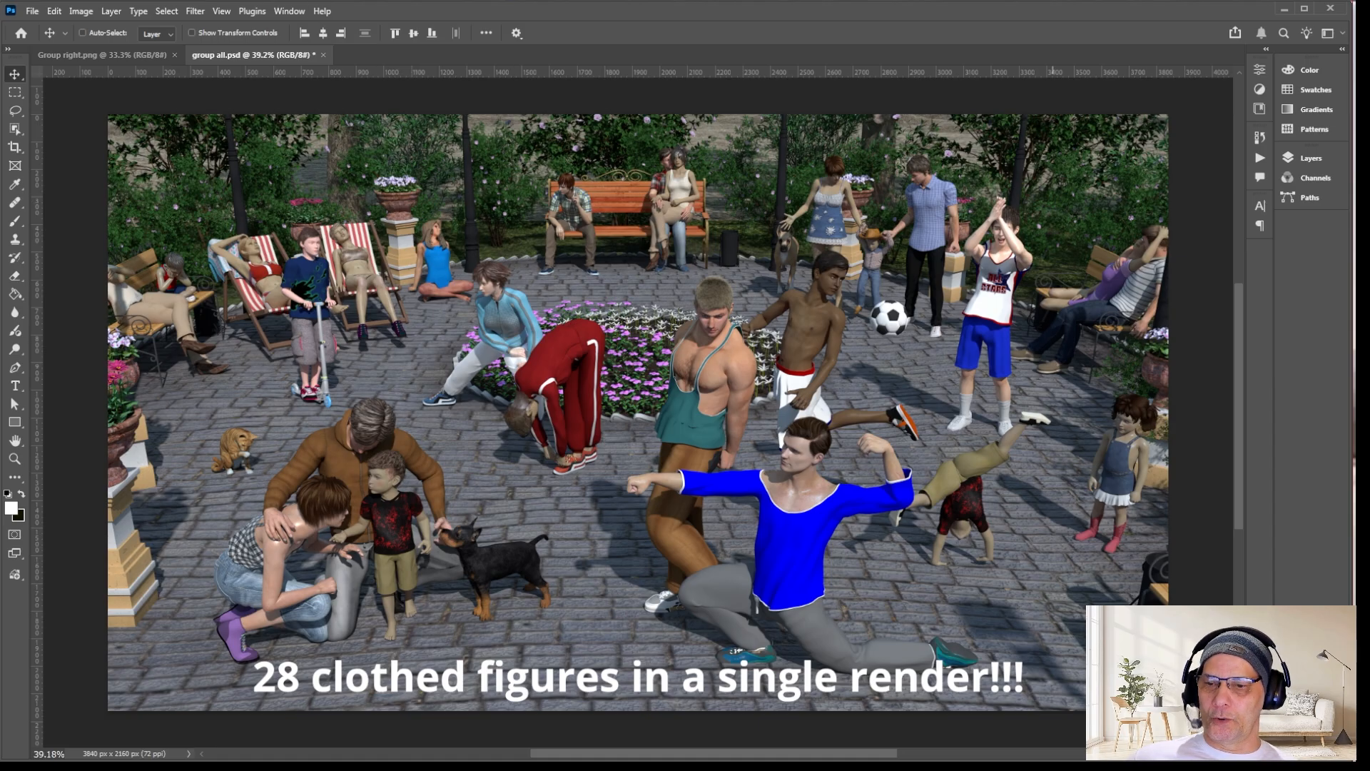
pyautogui.hotkey('alt', 'Tab')
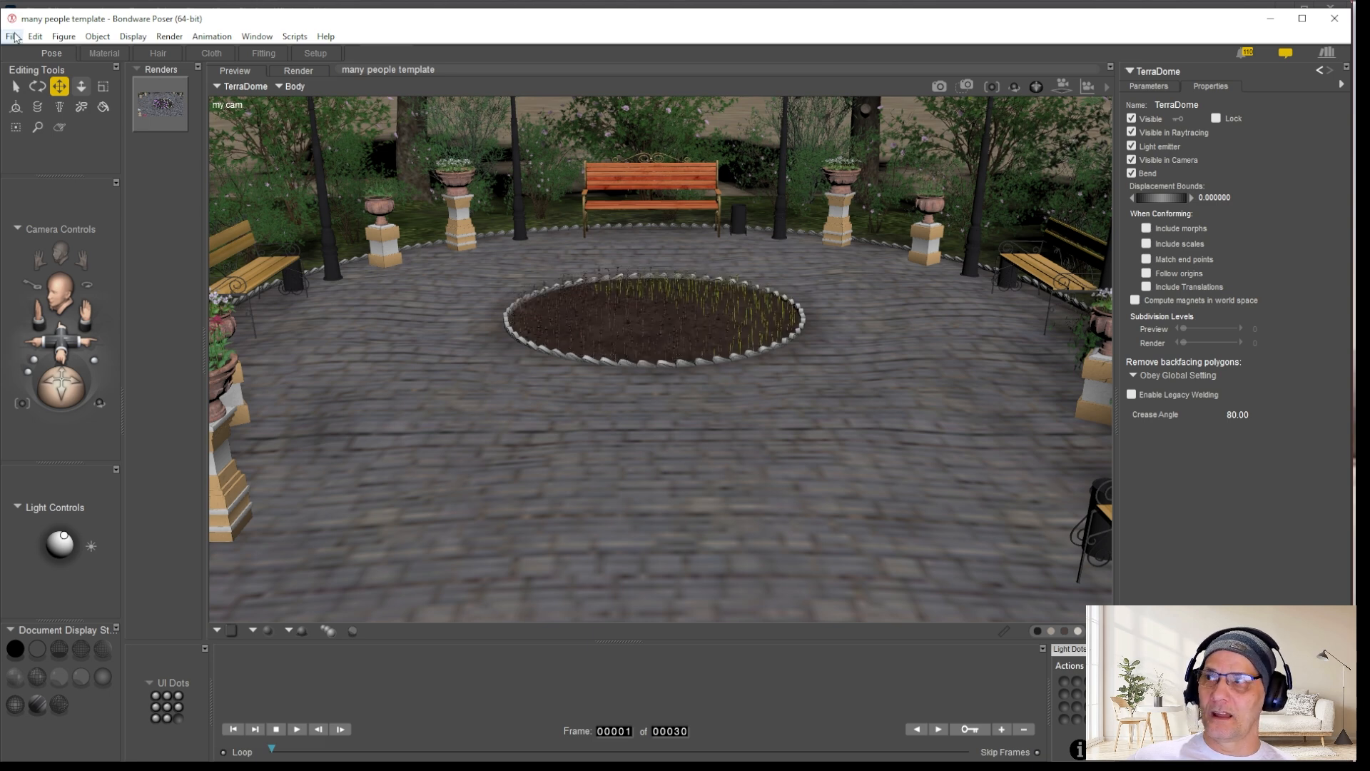
# Open the scene "many people right no clothes b".
pyautogui.click(12, 36)
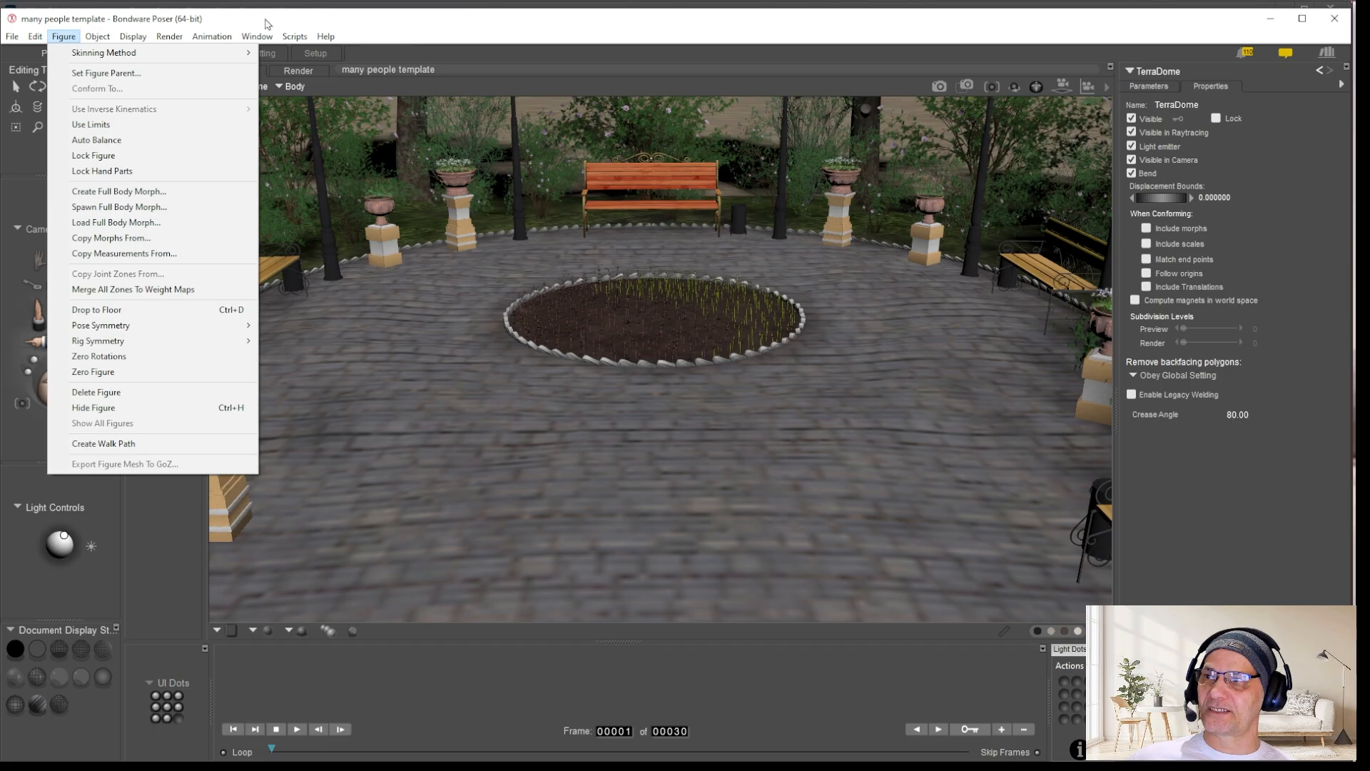
pyautogui.click(270, 25)
pyautogui.click(13, 28)
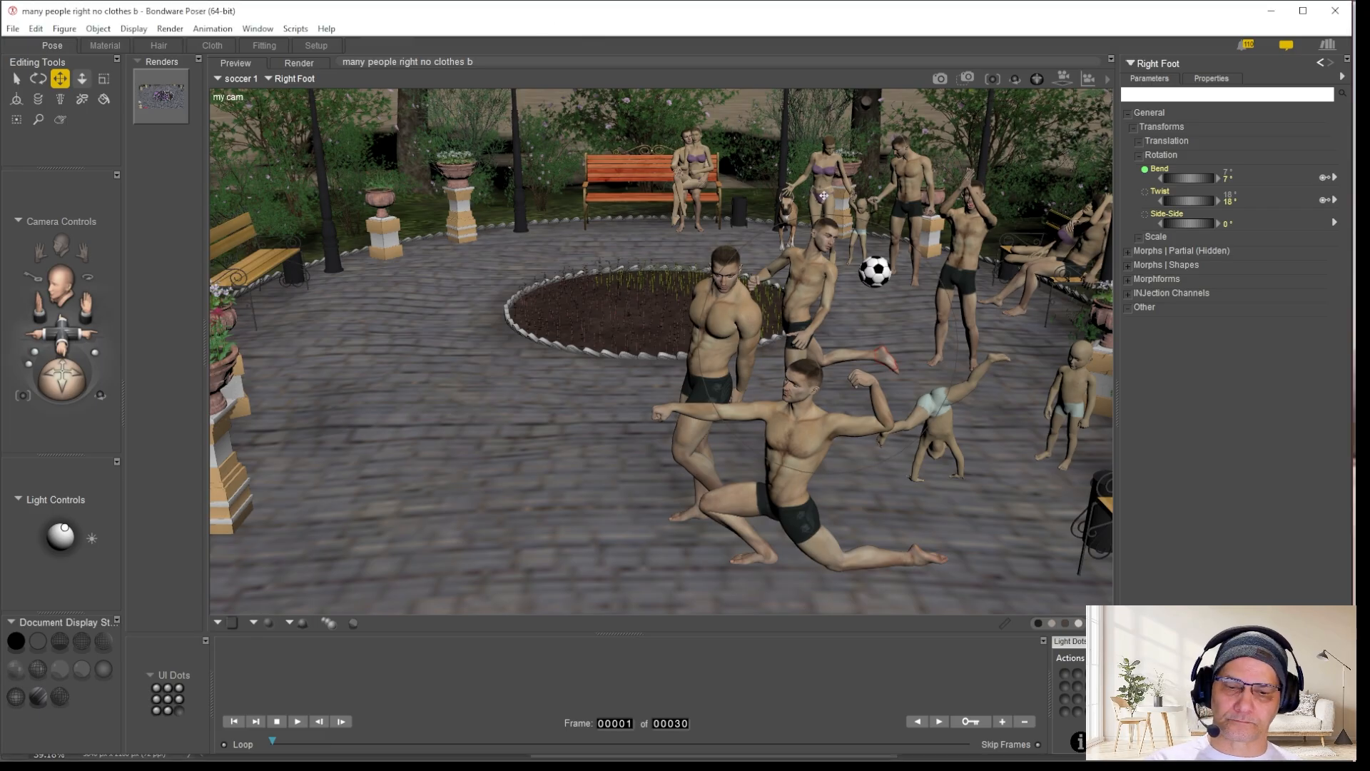
# Switch the viewport to the Main Camera and inspect the figures from farther out and a higher angle.
pyautogui.hotkey('ctrl', 'm')
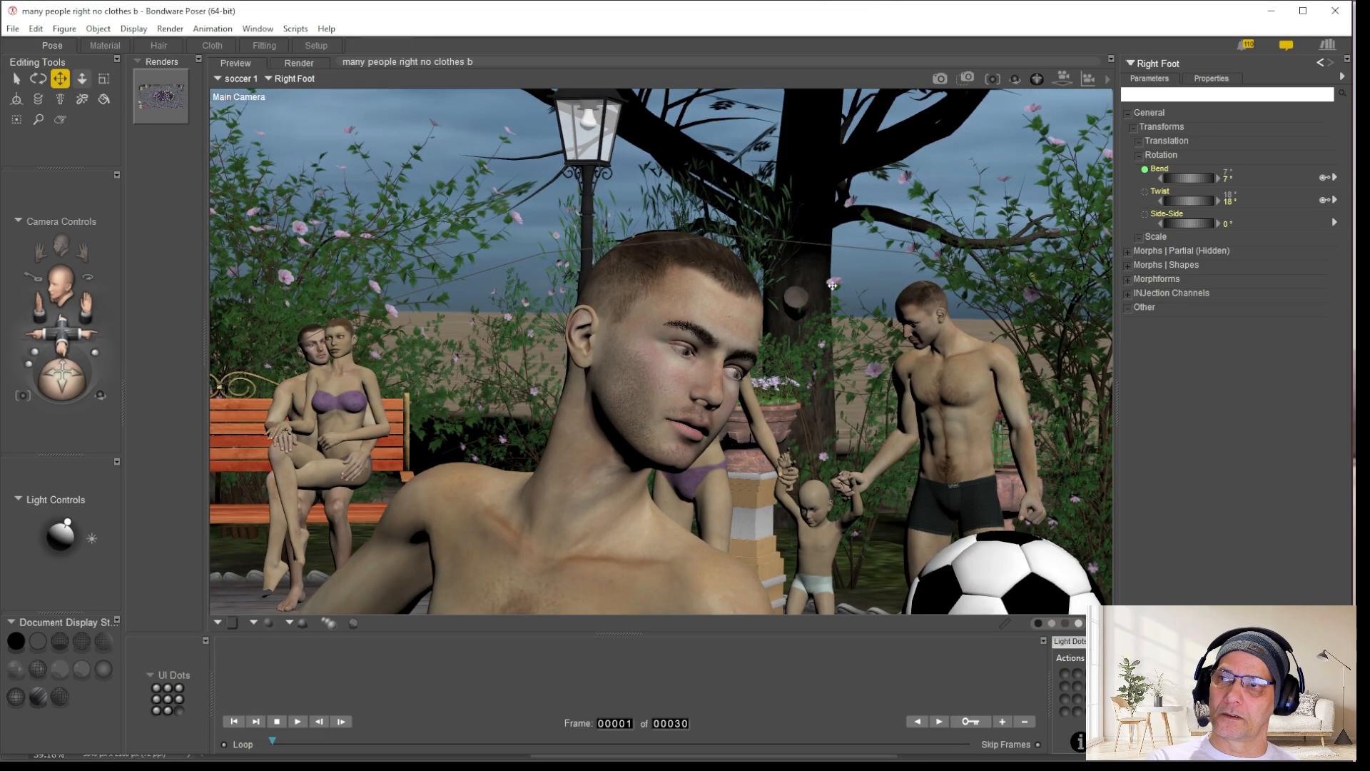
pyautogui.scroll(-5, 764, 511)
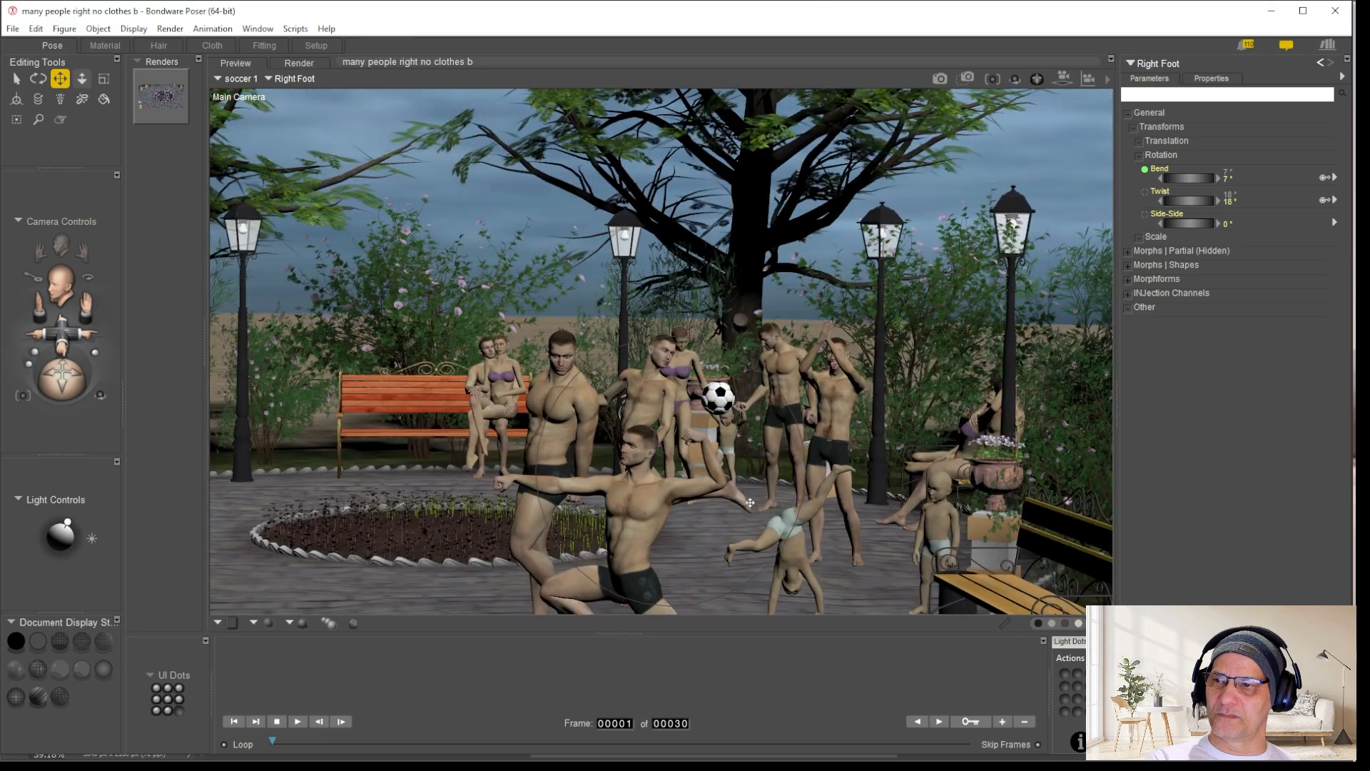
pyautogui.scroll(-3, 750, 502)
pyautogui.scroll(6, 758, 503)
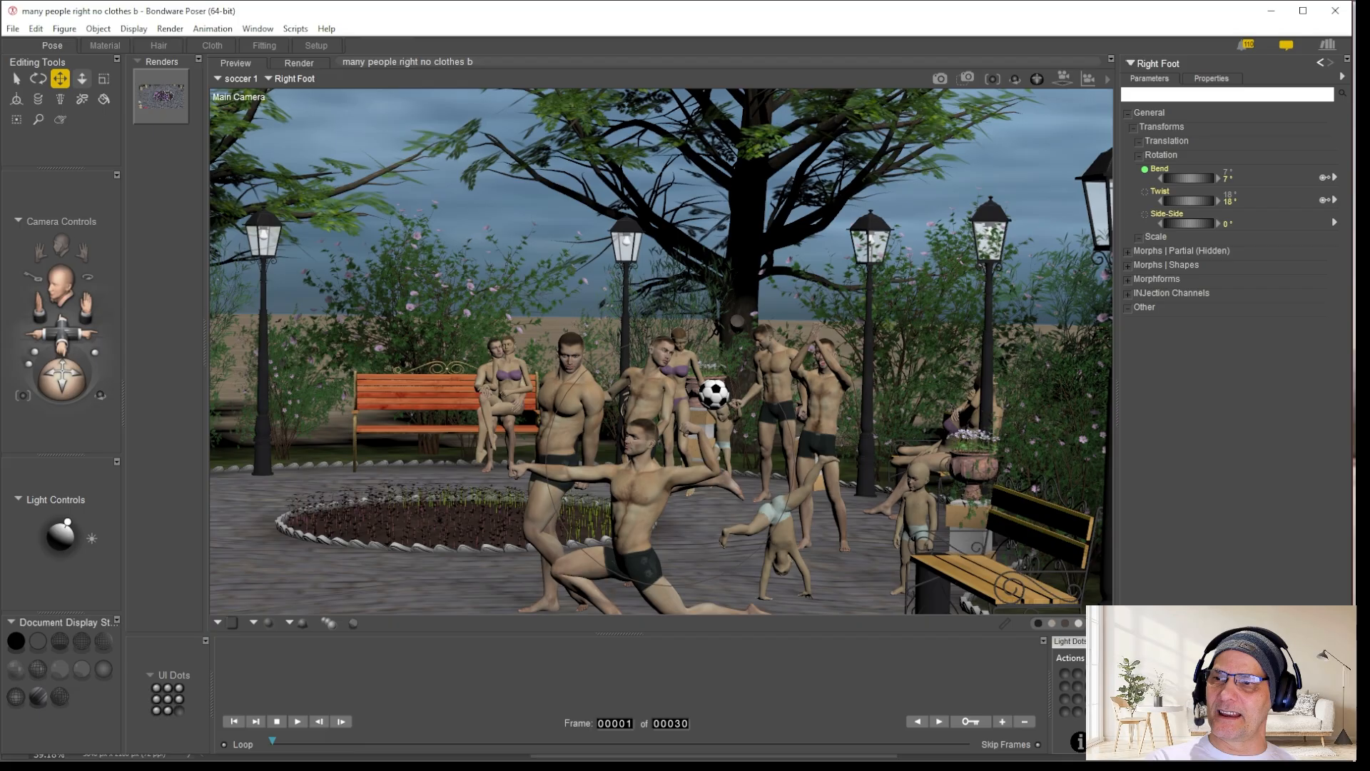
pyautogui.moveTo(59, 381)
pyautogui.mouseDown()
pyautogui.moveTo(64, 423)
pyautogui.moveTo(58, 386)
pyautogui.moveTo(78, 369)
pyautogui.mouseUp()
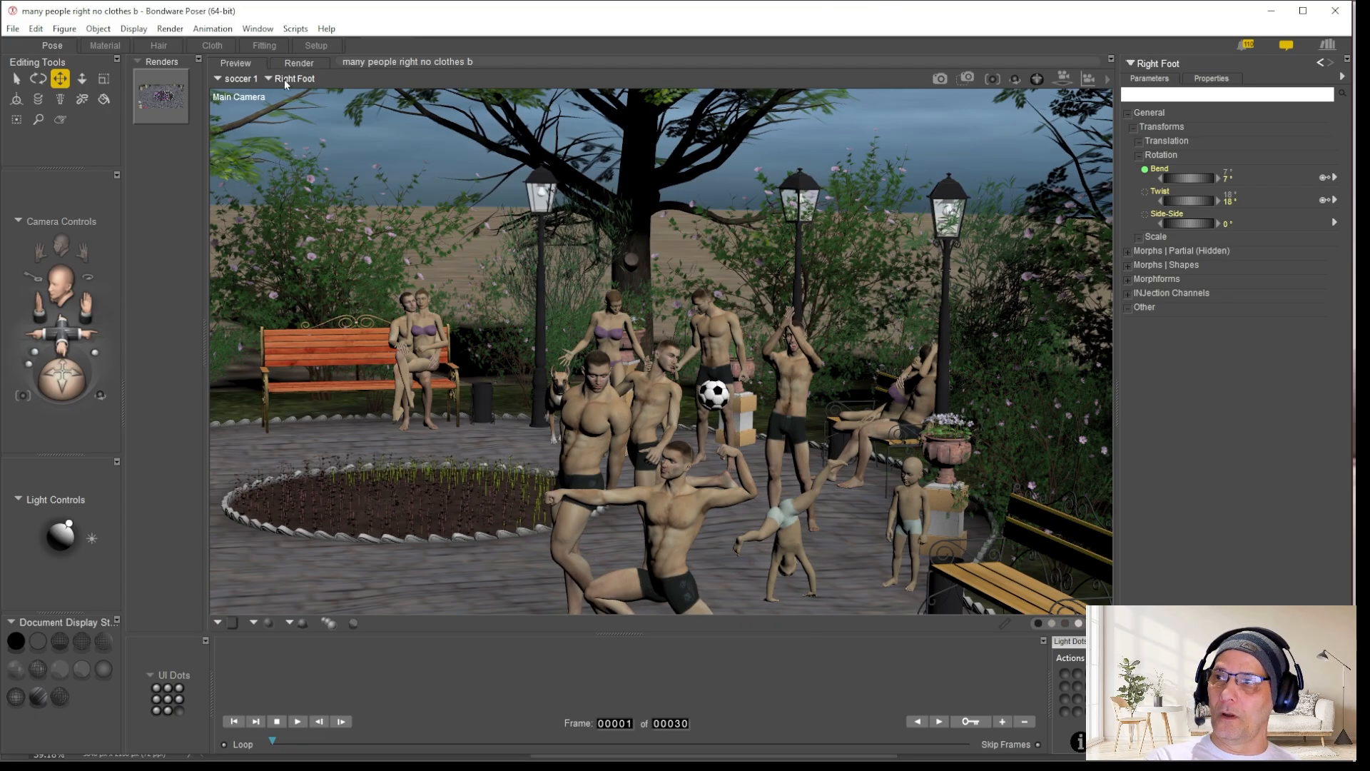
# Return the viewport to the "my cam" camera view.
pyautogui.rightClick(241, 97)
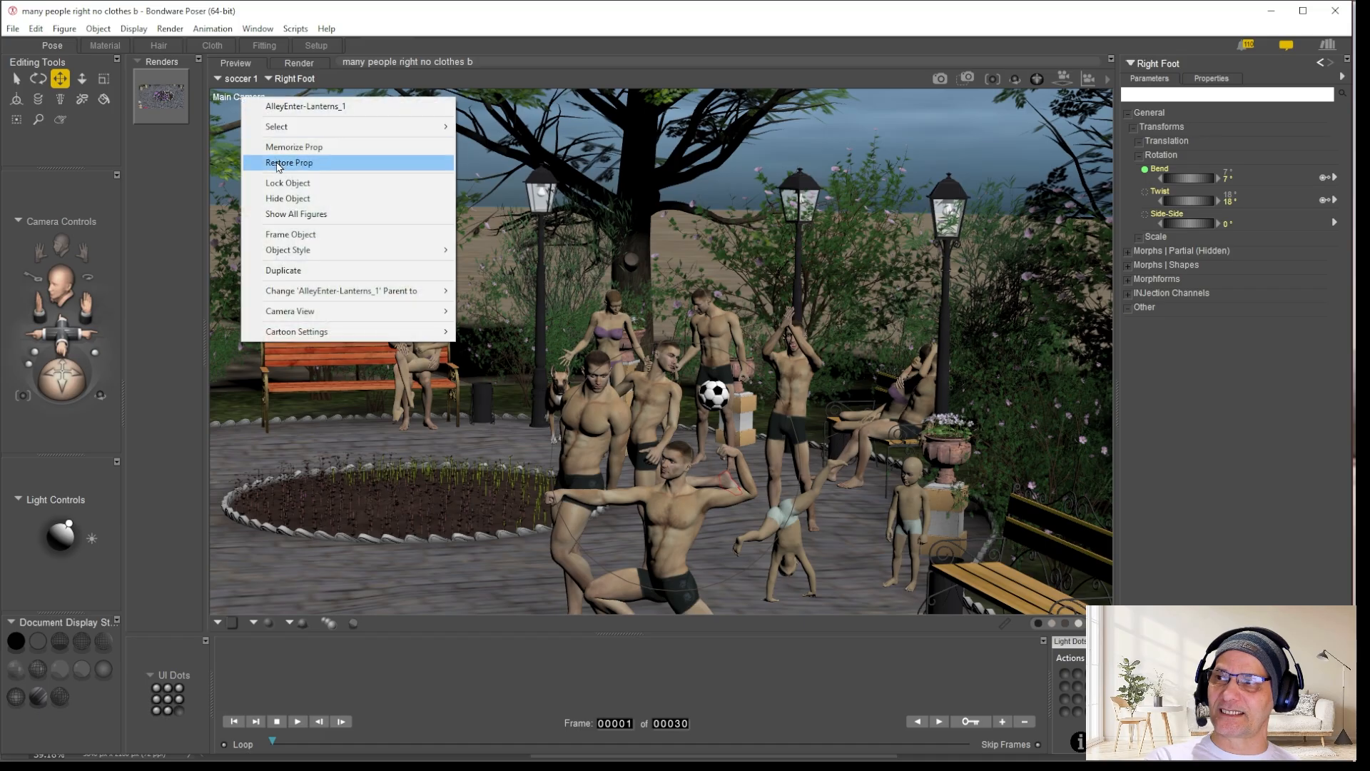
pyautogui.moveTo(294, 315)
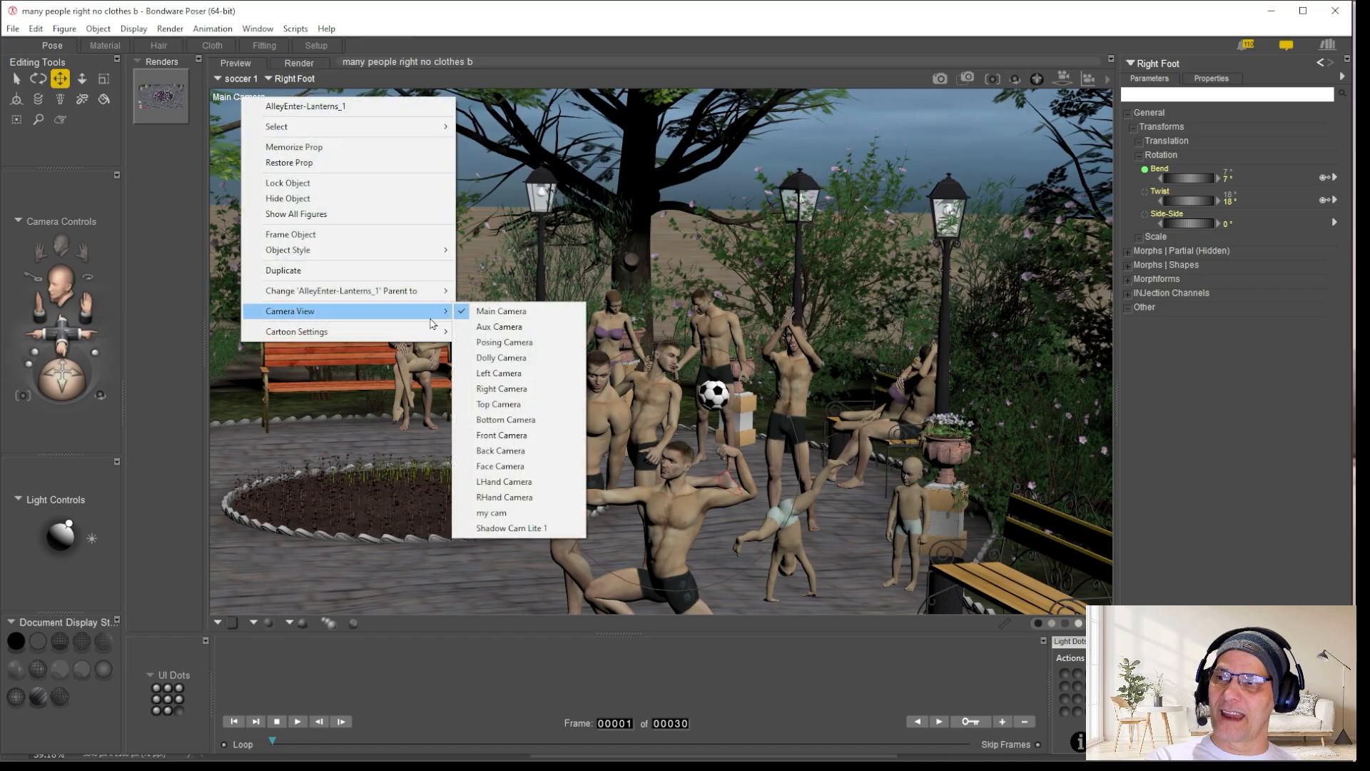
pyautogui.click(499, 512)
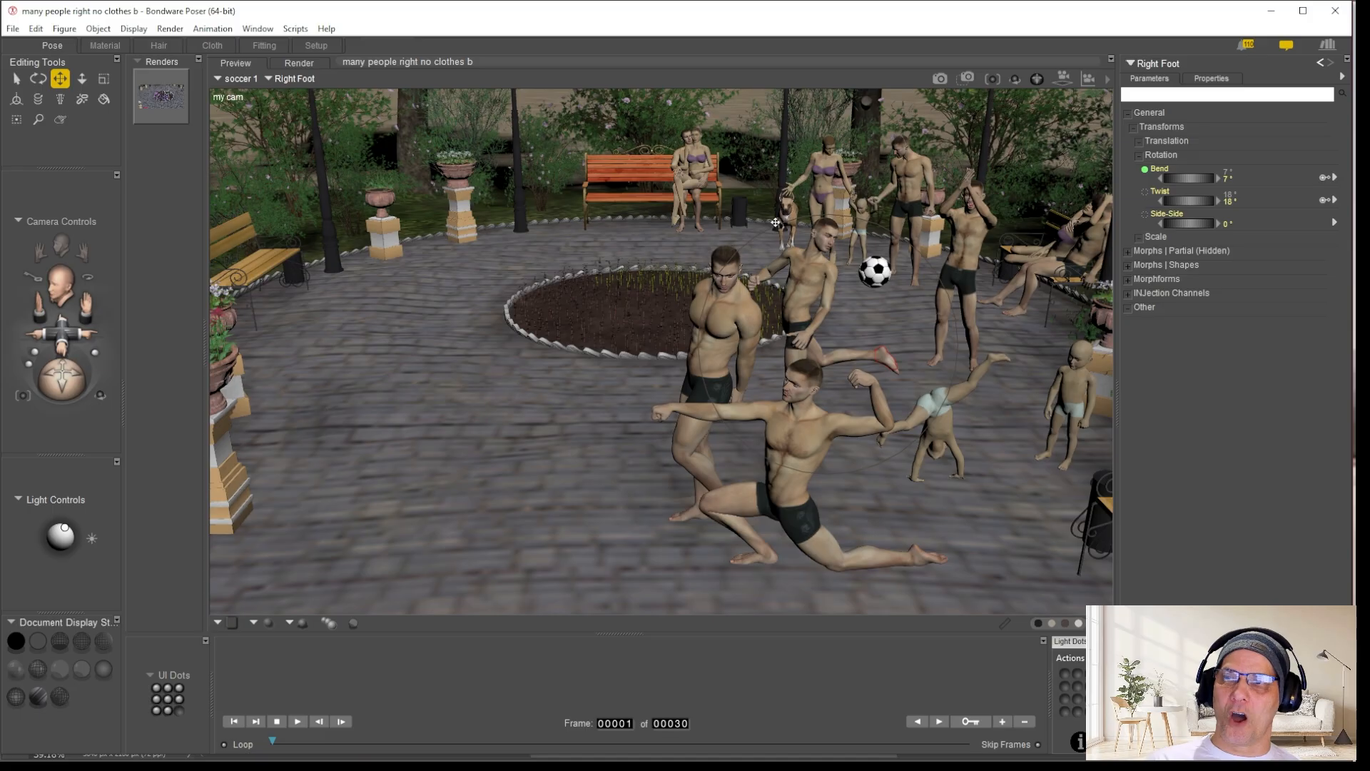
pyautogui.click(259, 28)
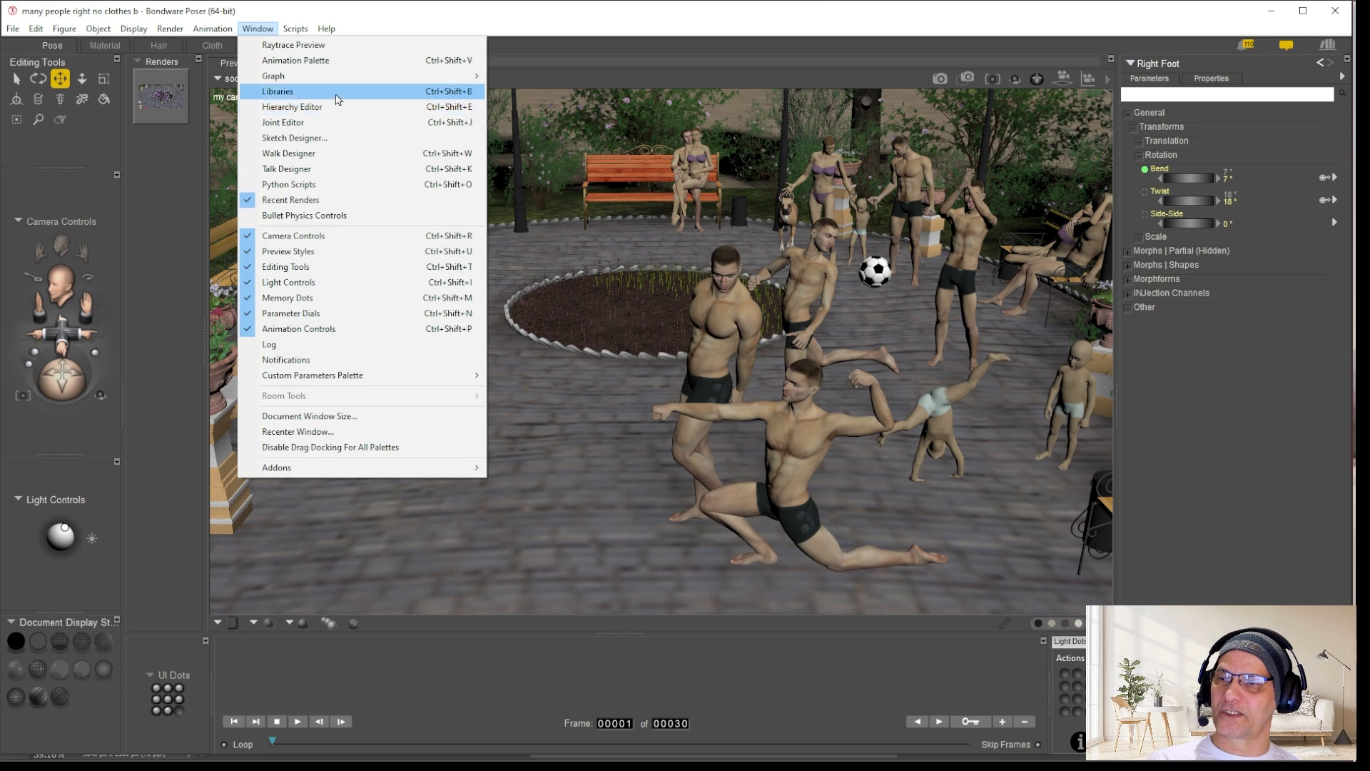
pyautogui.click(714, 36)
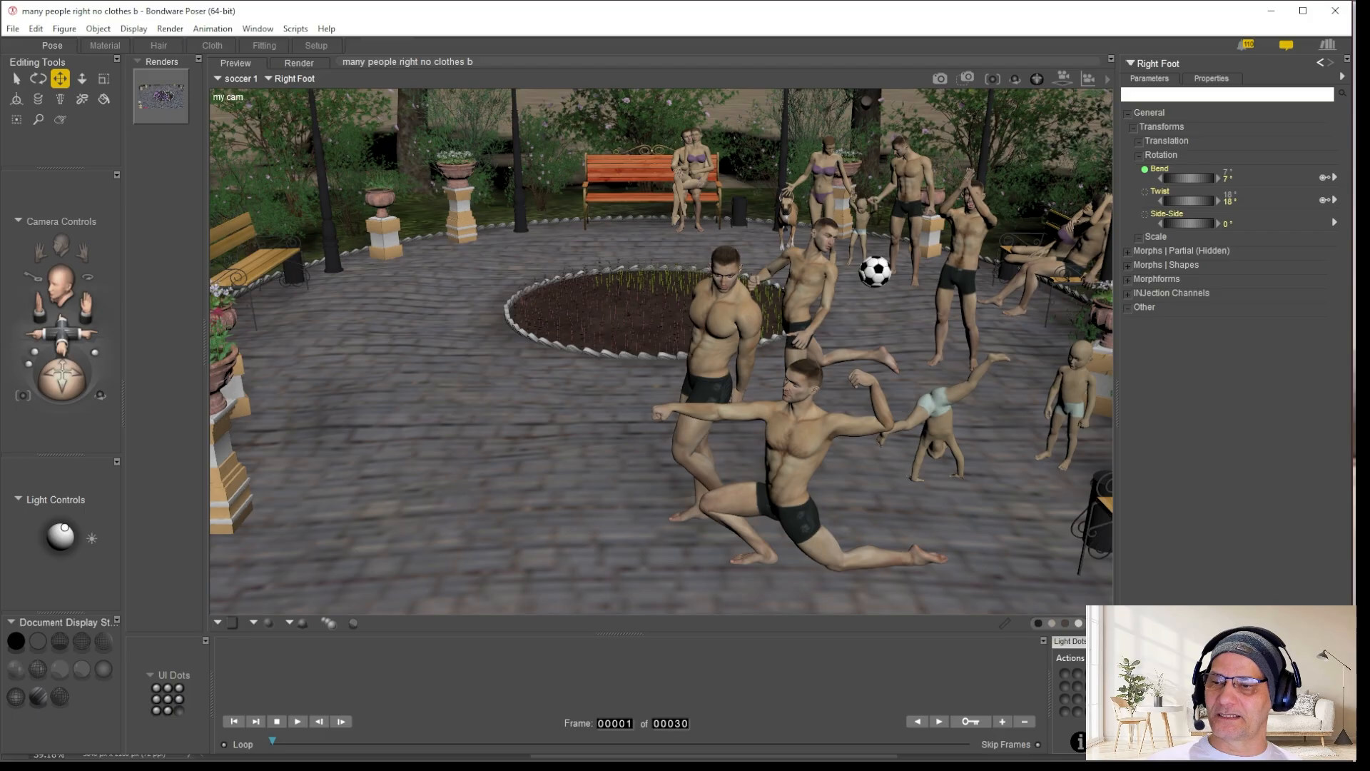
# Bring up the open file manager and Photoshop-related windows and move them clear of the Poser workspace.
pyautogui.hotkey('alt', 'Tab')
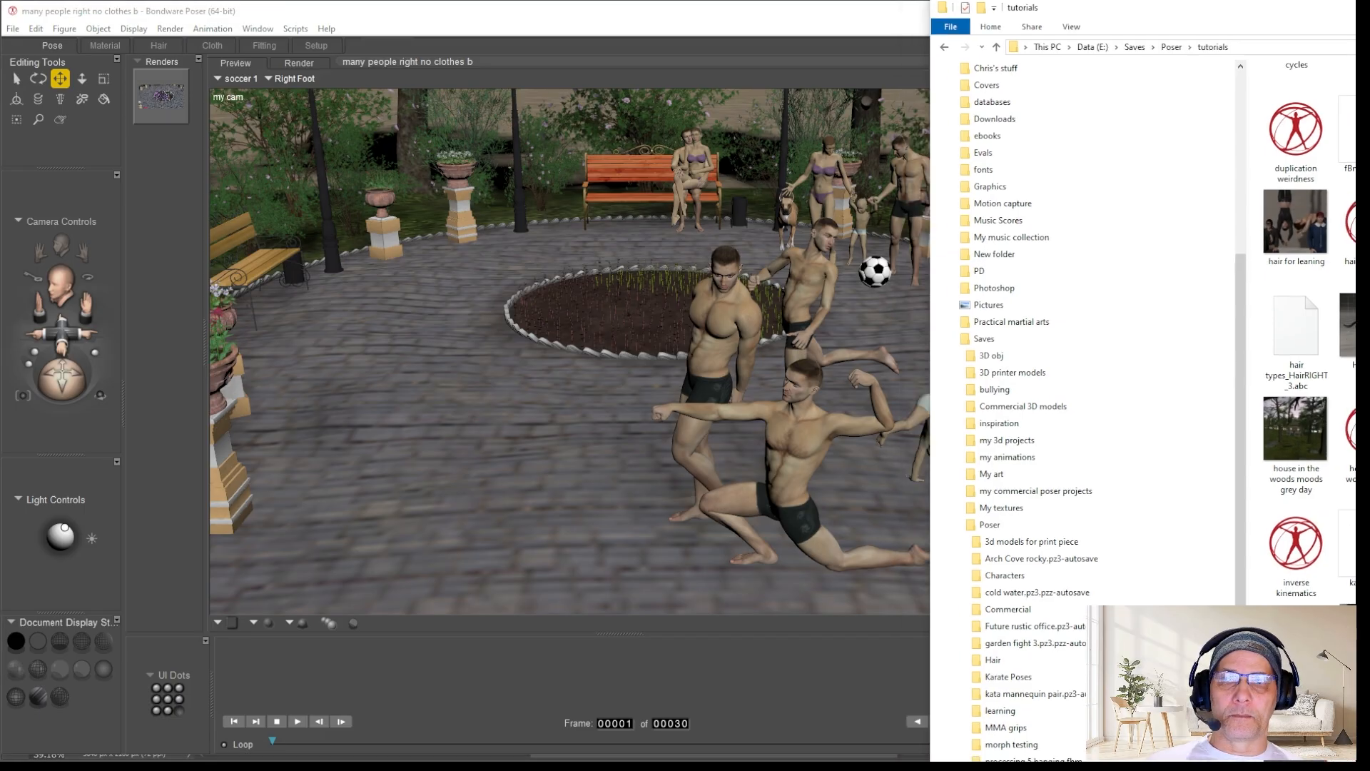
pyautogui.hotkey('alt', 'Tab')
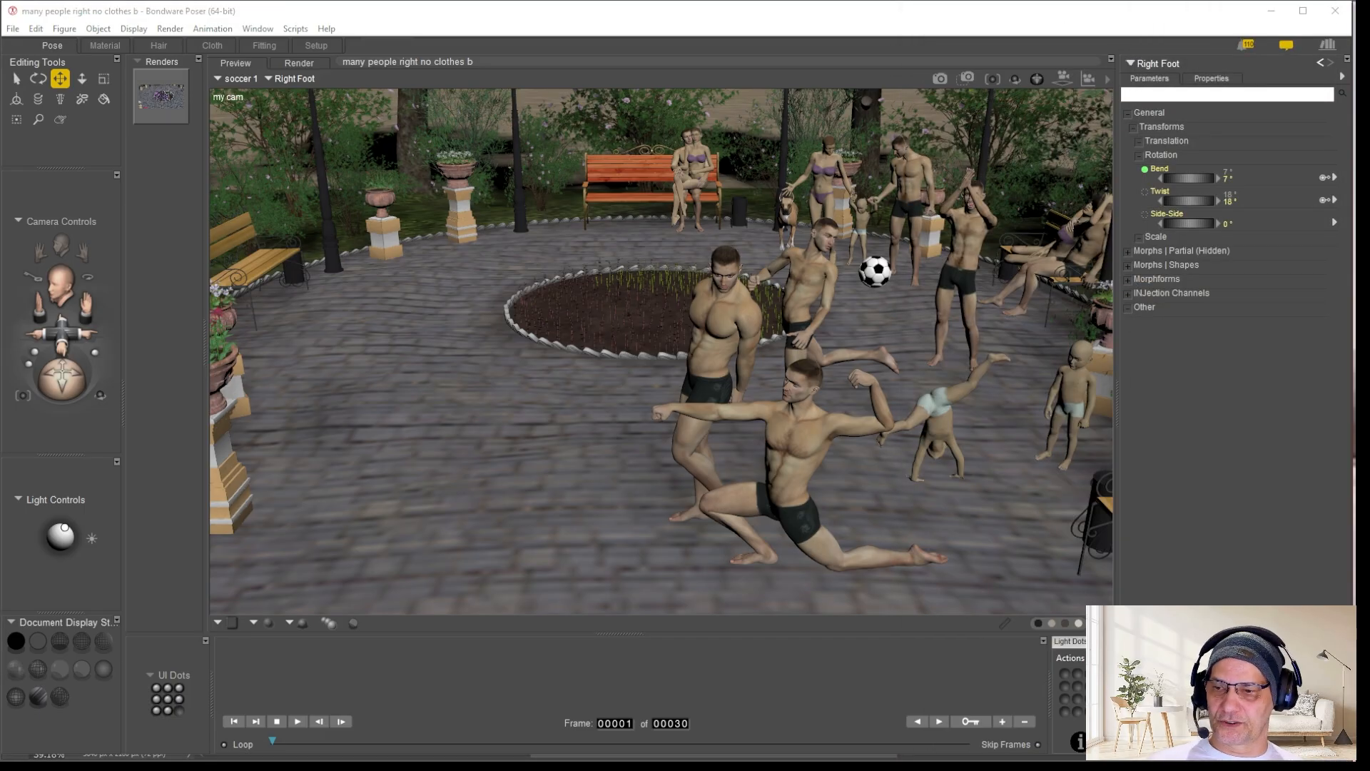
pyautogui.hotkey('alt', 'Tab')
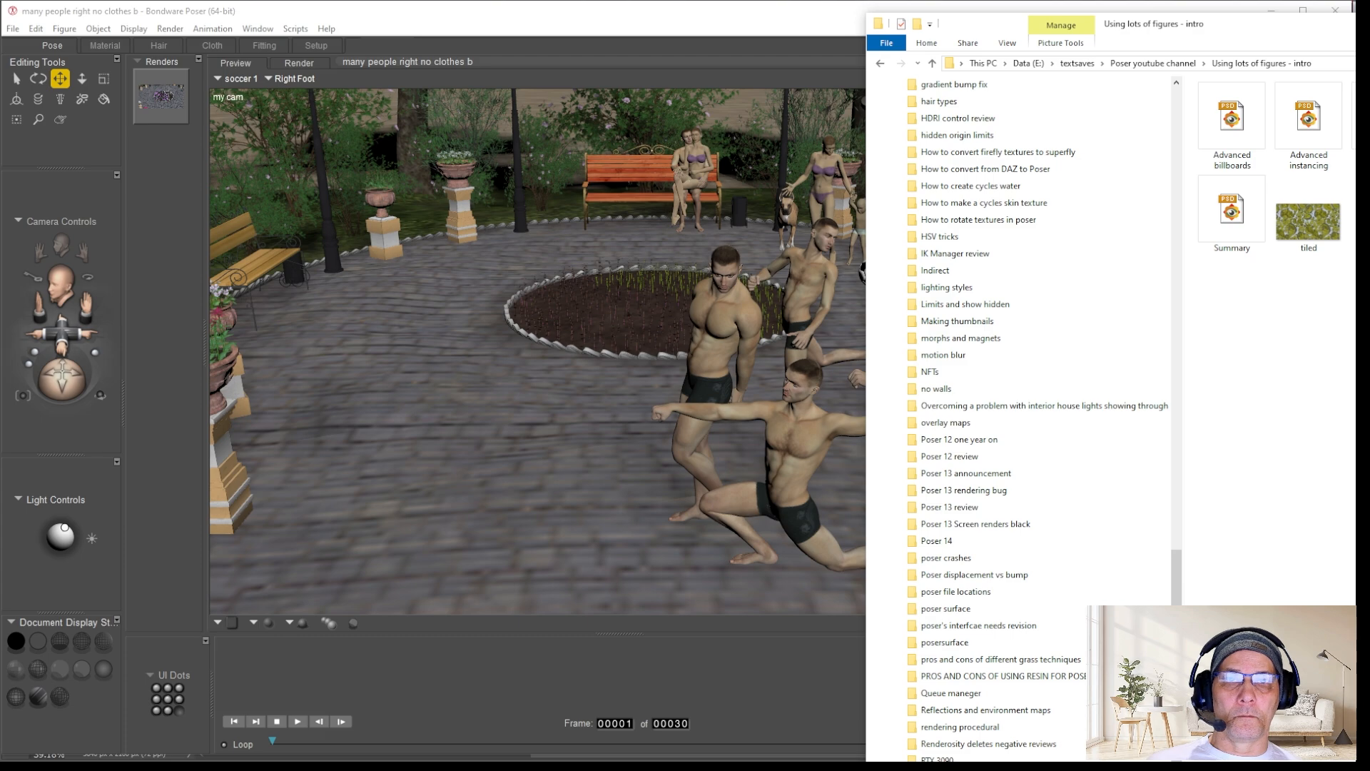
pyautogui.moveTo(1016, 30); pyautogui.dragTo(1369, 54)
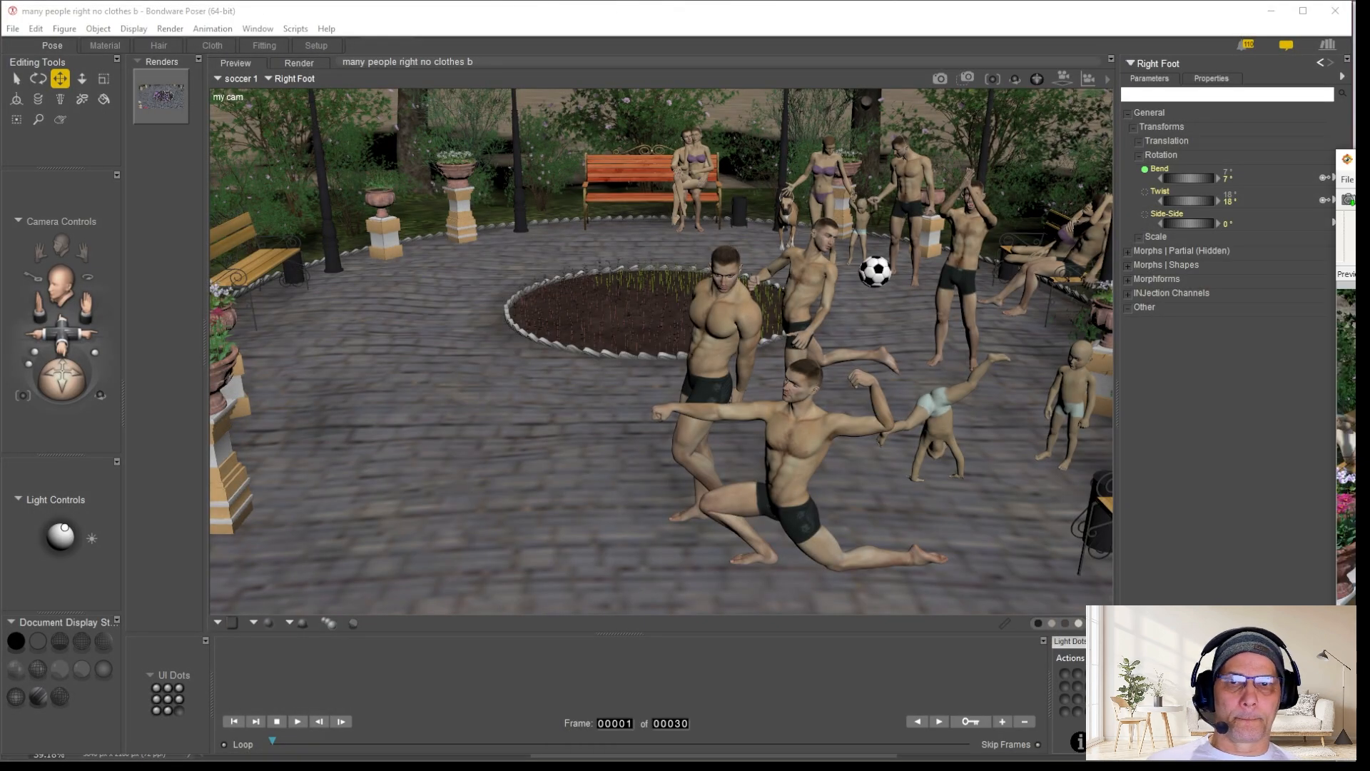
pyautogui.moveTo(1354, 159); pyautogui.dragTo(1369, 36)
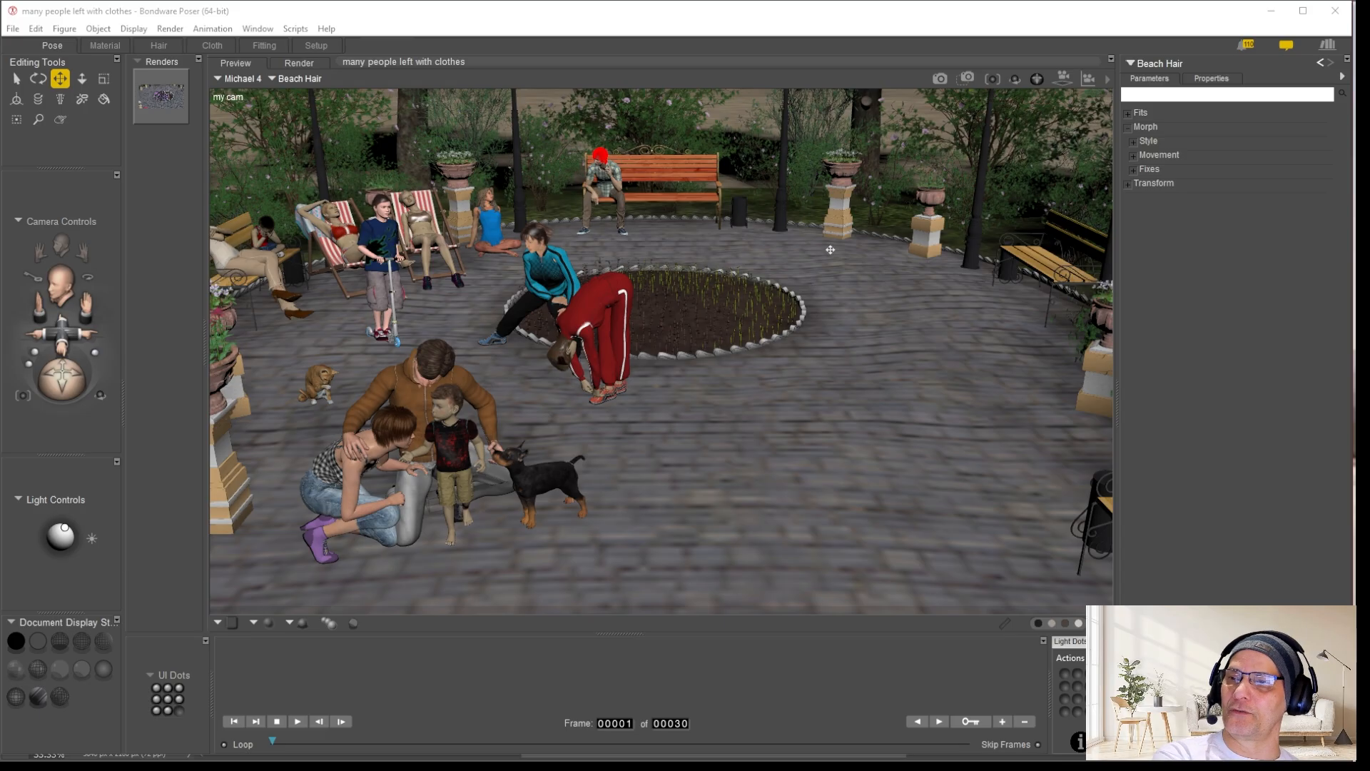
# Show the import options for bringing a Poser document or prop into the "many people right with clothes" scene.
pyautogui.click(691, 293)
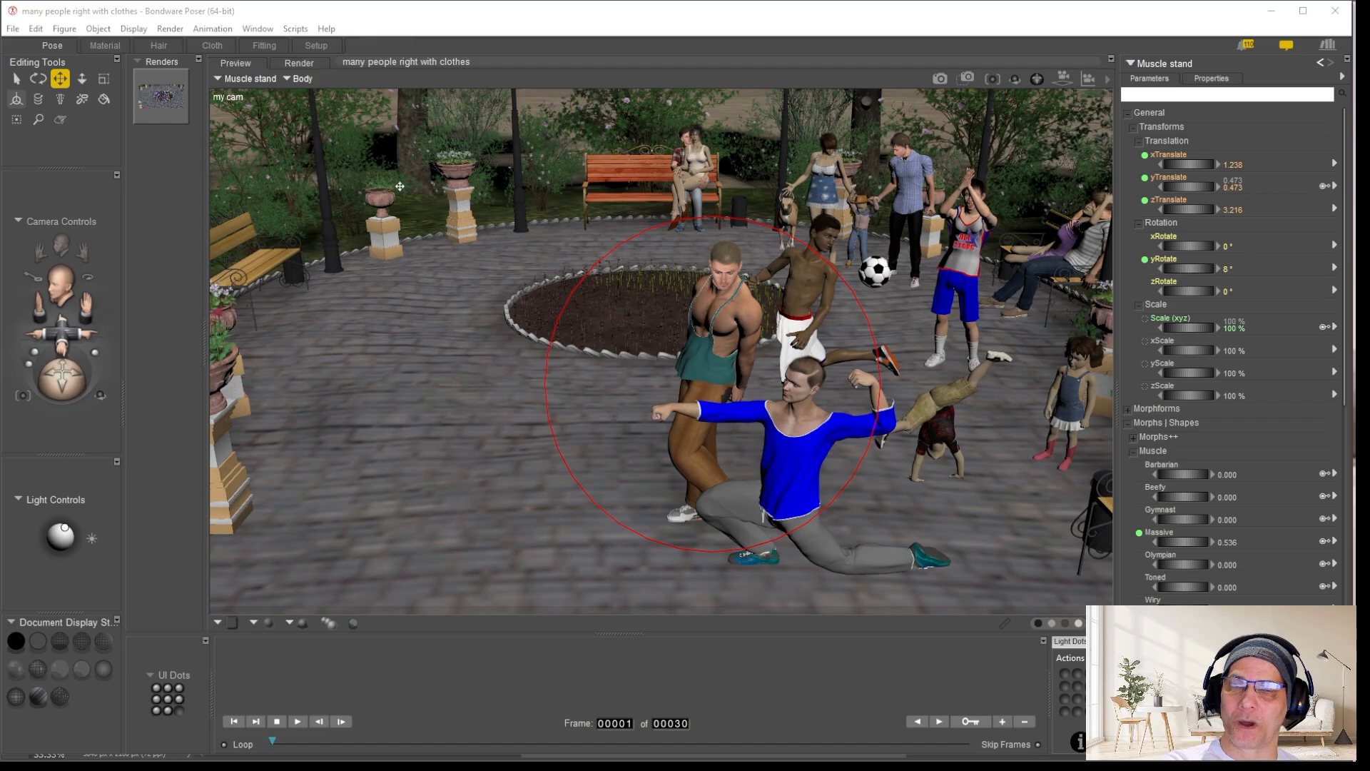
pyautogui.click(14, 31)
pyautogui.moveTo(26, 32)
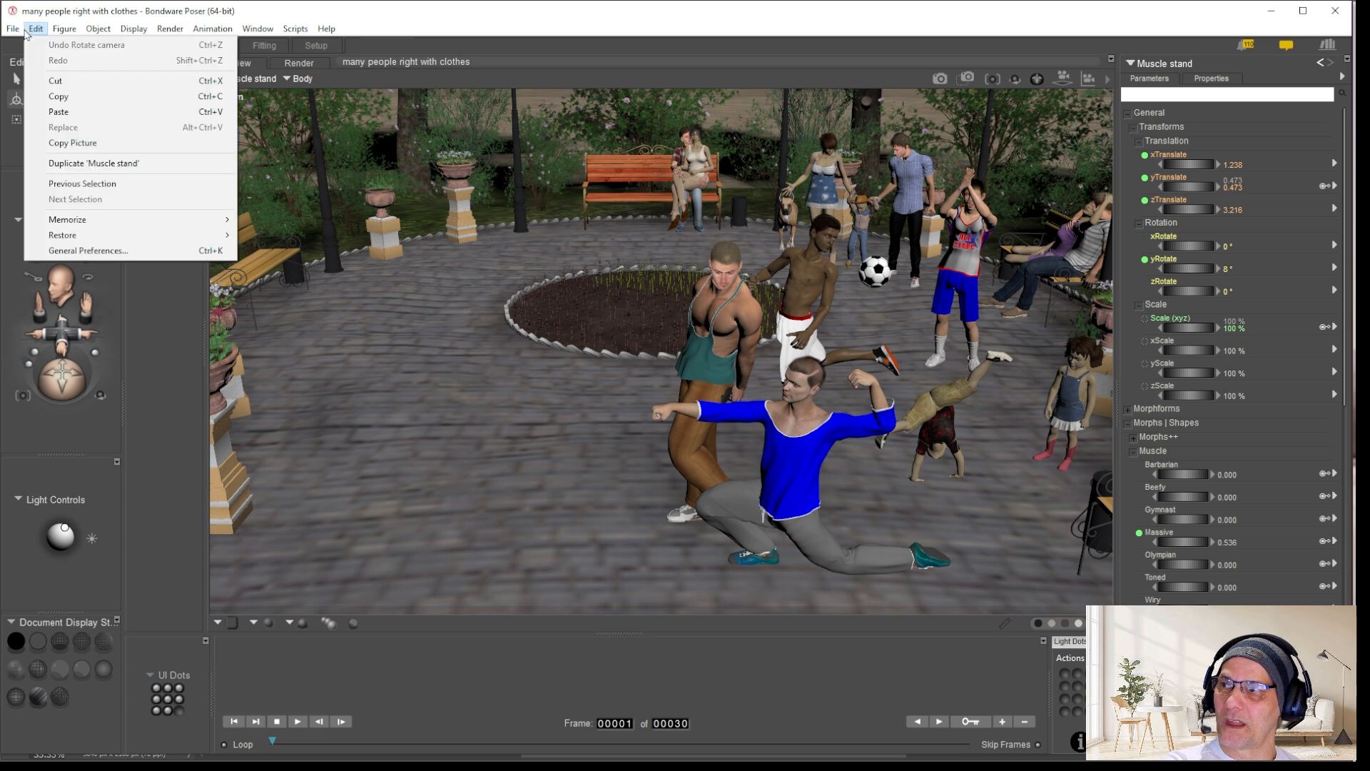
pyautogui.moveTo(41, 168)
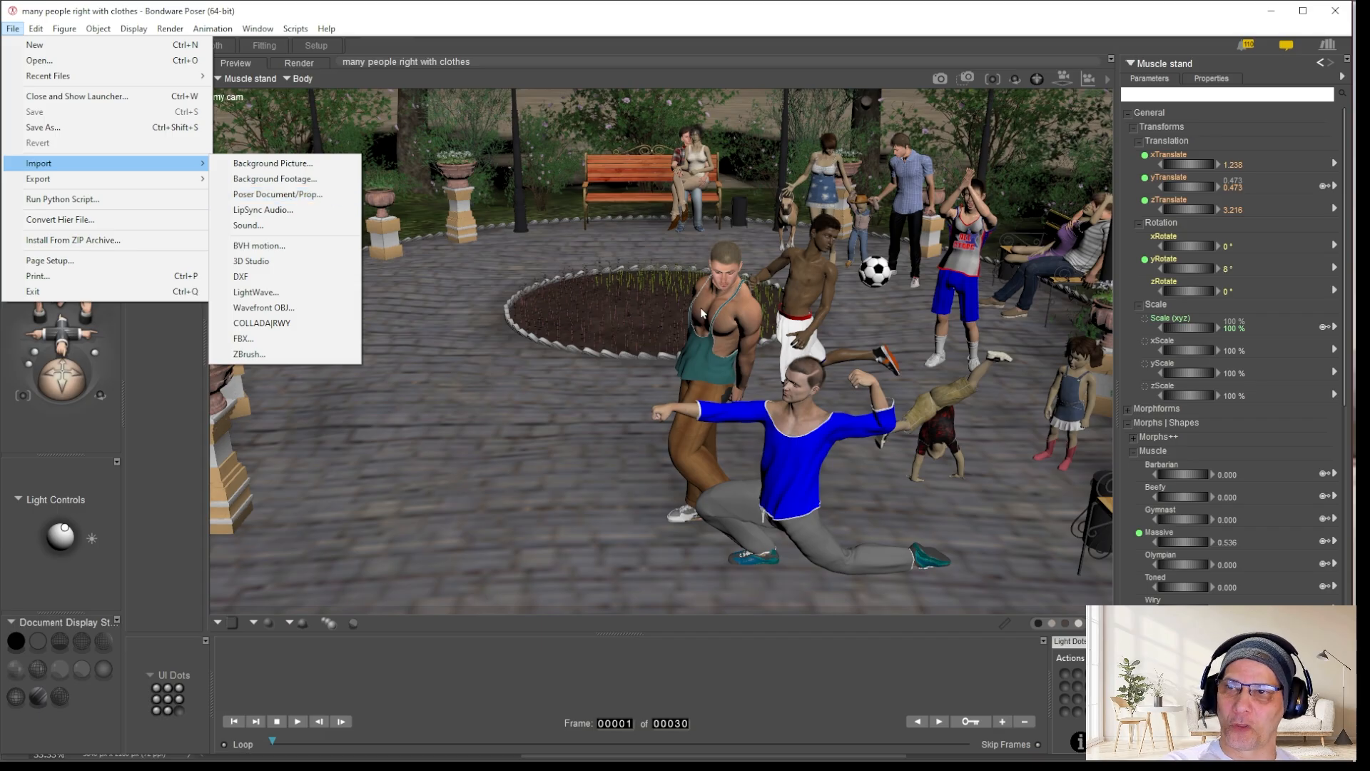
pyautogui.click(628, 22)
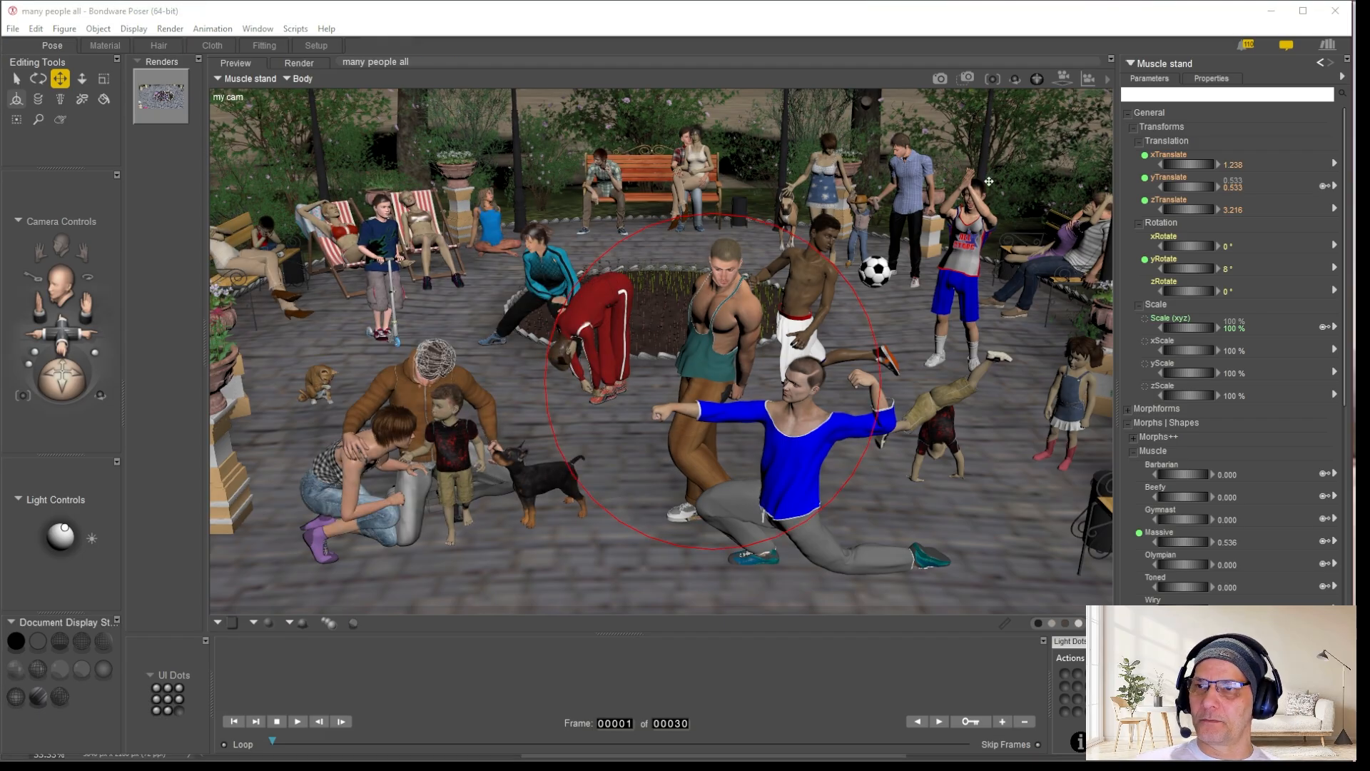
# Switch to Photoshop and open the "Group left" render from the "Using lots of figures - intro" folder.
pyautogui.click(956, 280)
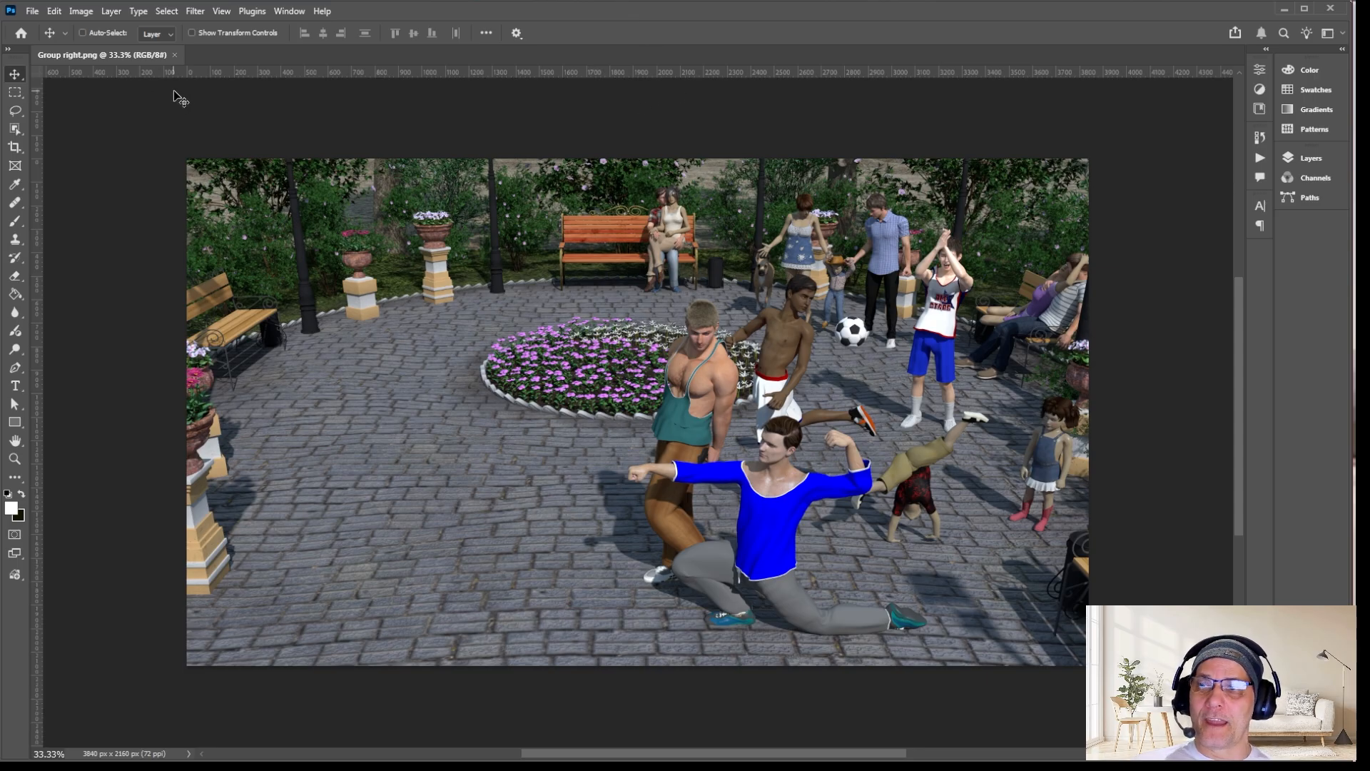
pyautogui.click(32, 12)
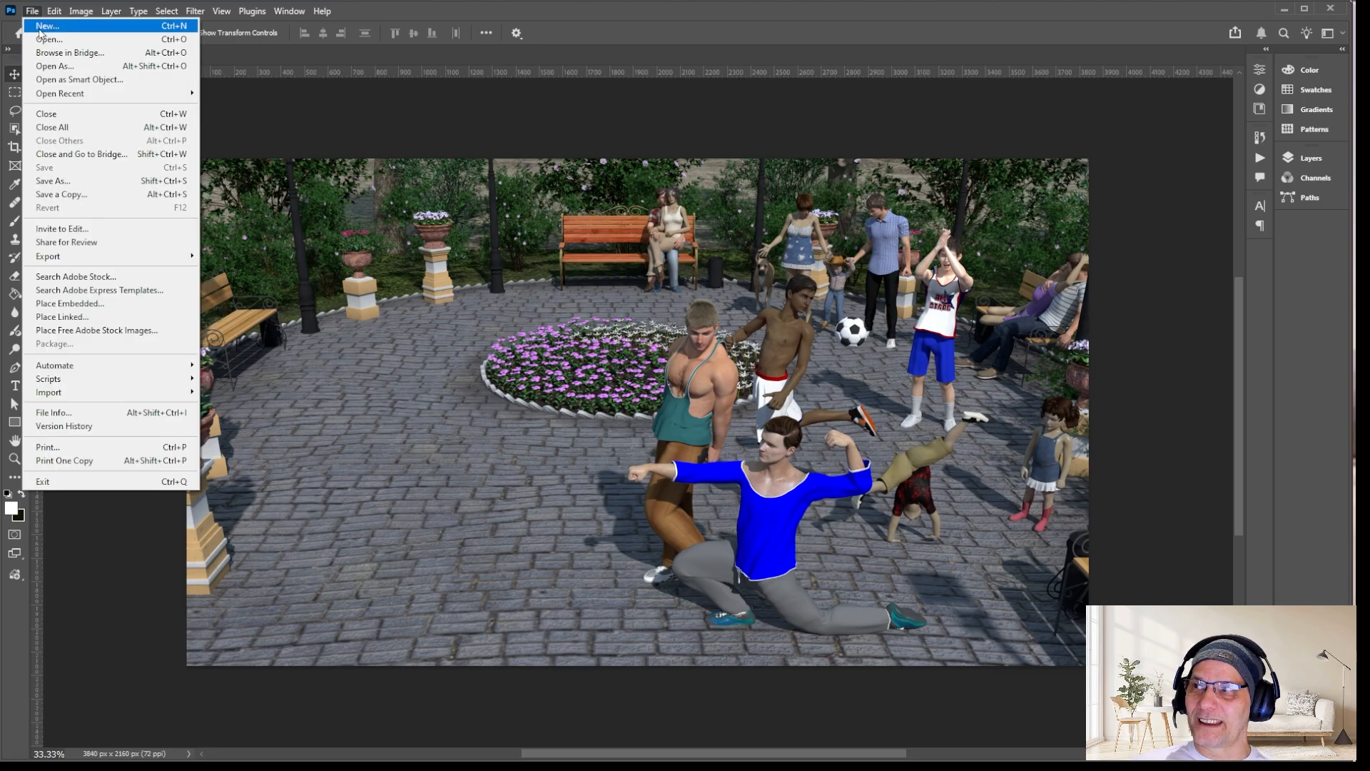
pyautogui.moveTo(107, 94)
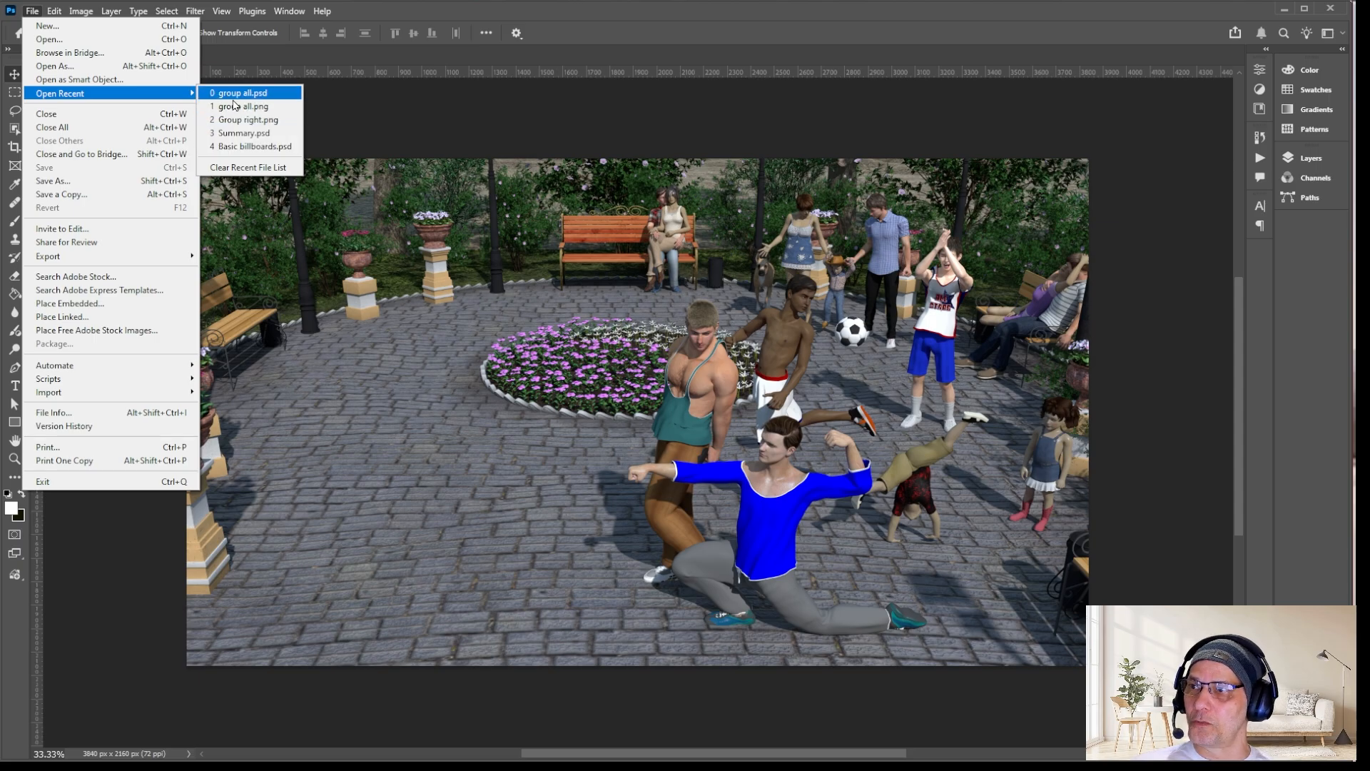
pyautogui.click(90, 41)
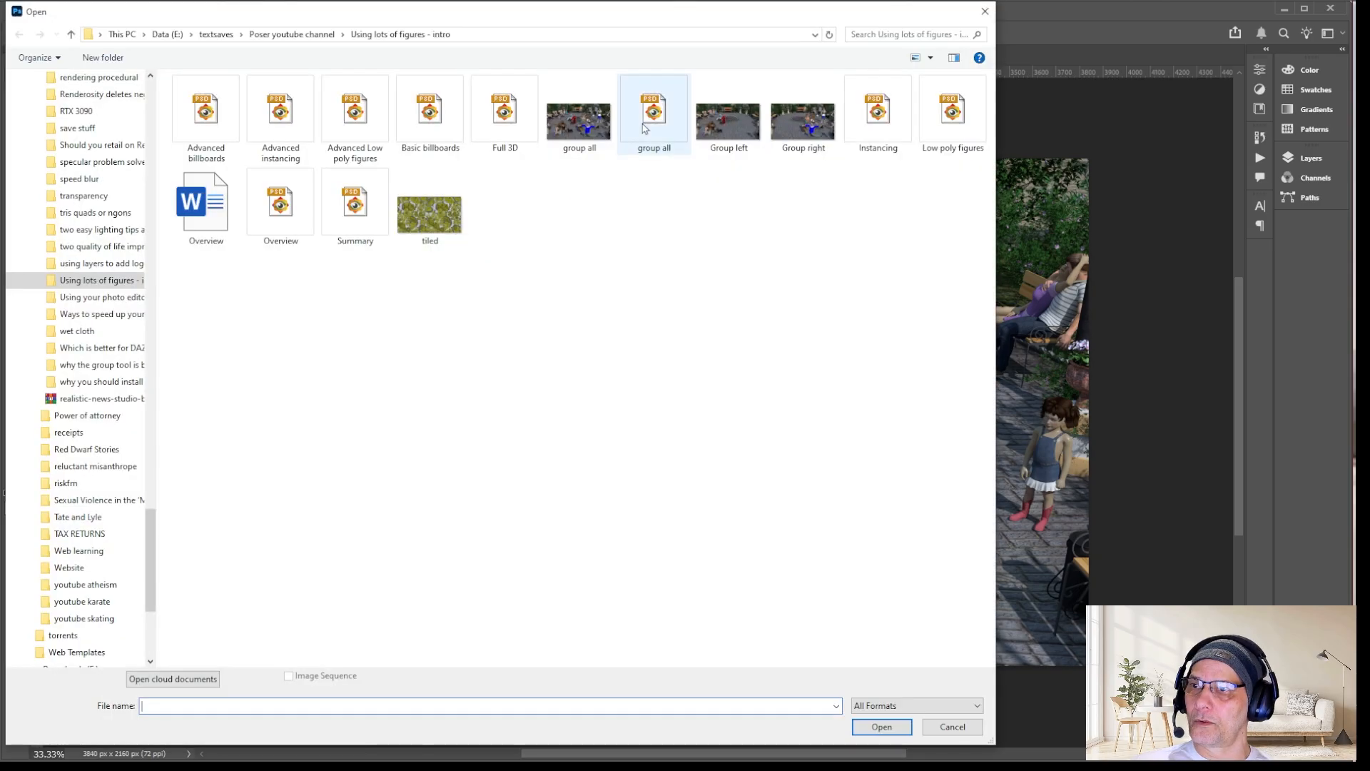
pyautogui.doubleClick(724, 117)
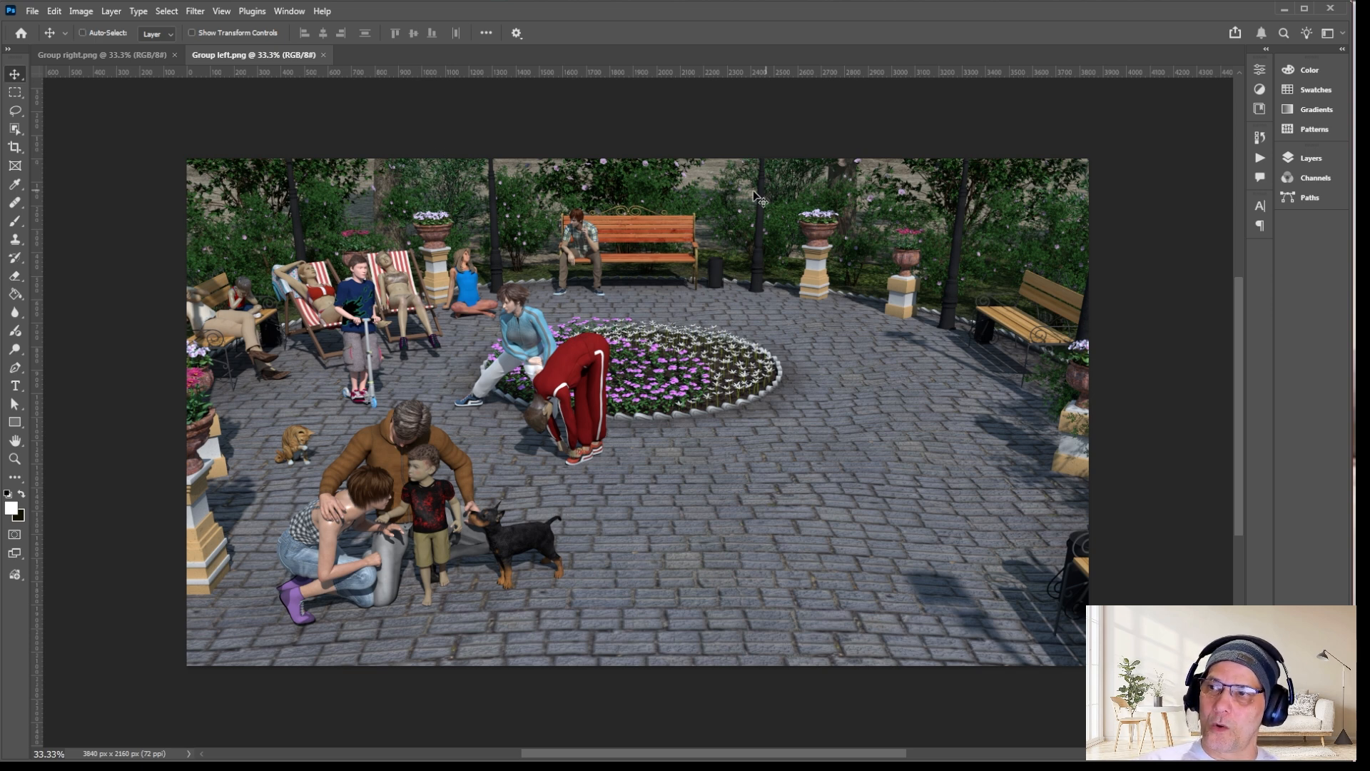
# Try cloning the scooter boy's head onto the foliage within the "Group left" render with the Clone Stamp, and undo it.
pyautogui.keyDown('alt'); pyautogui.scroll(1, 160, 163); pyautogui.keyUp('alt')
pyautogui.keyDown('alt'); pyautogui.scroll(3, 165, 166); pyautogui.keyUp('alt')
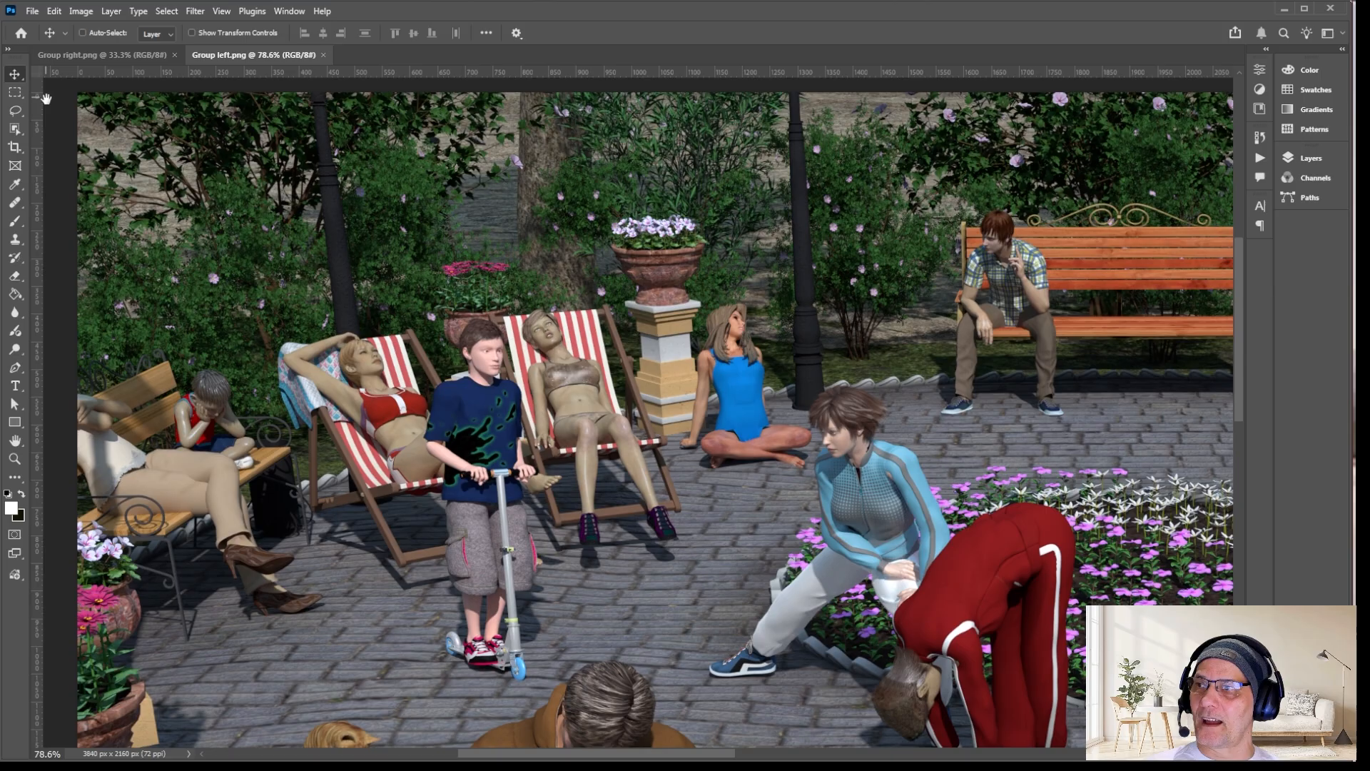
pyautogui.moveTo(46, 97); pyautogui.dragTo(376, 256)
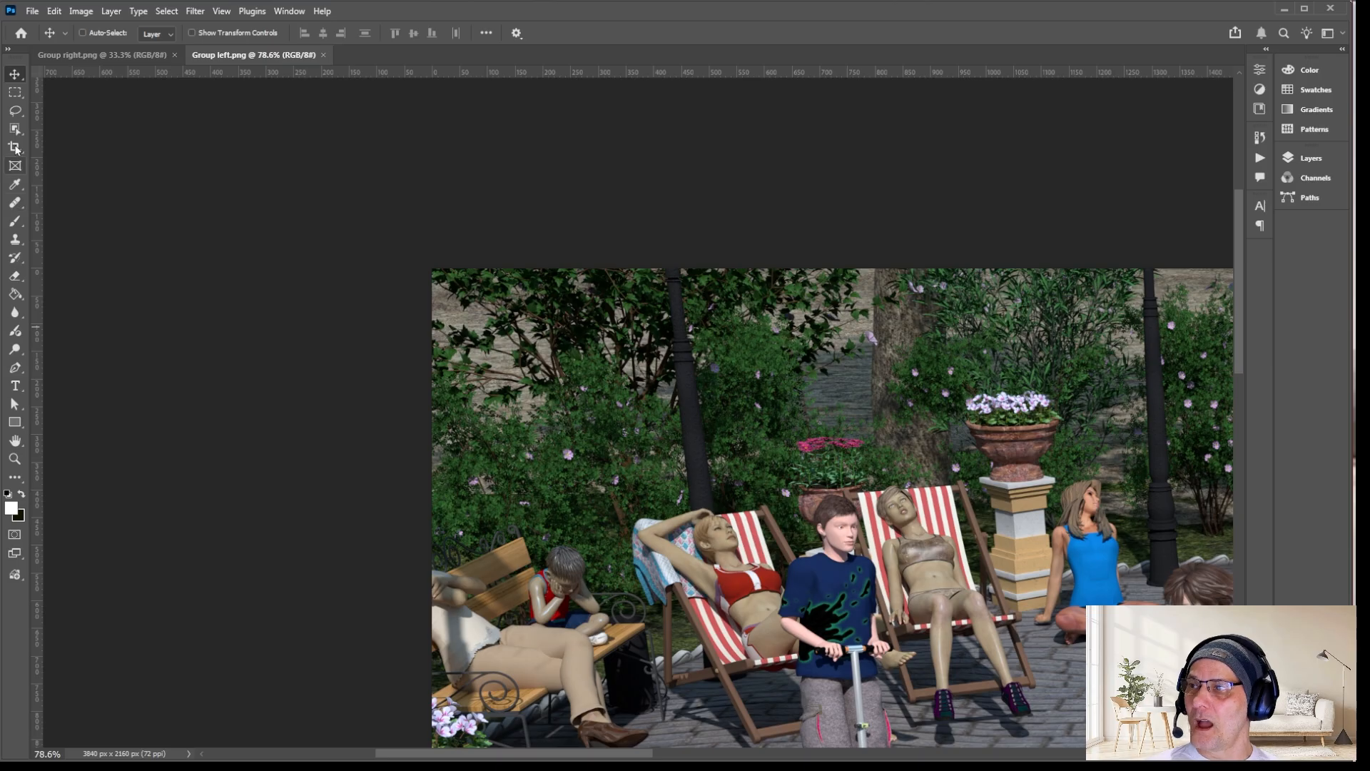
pyautogui.click(15, 239)
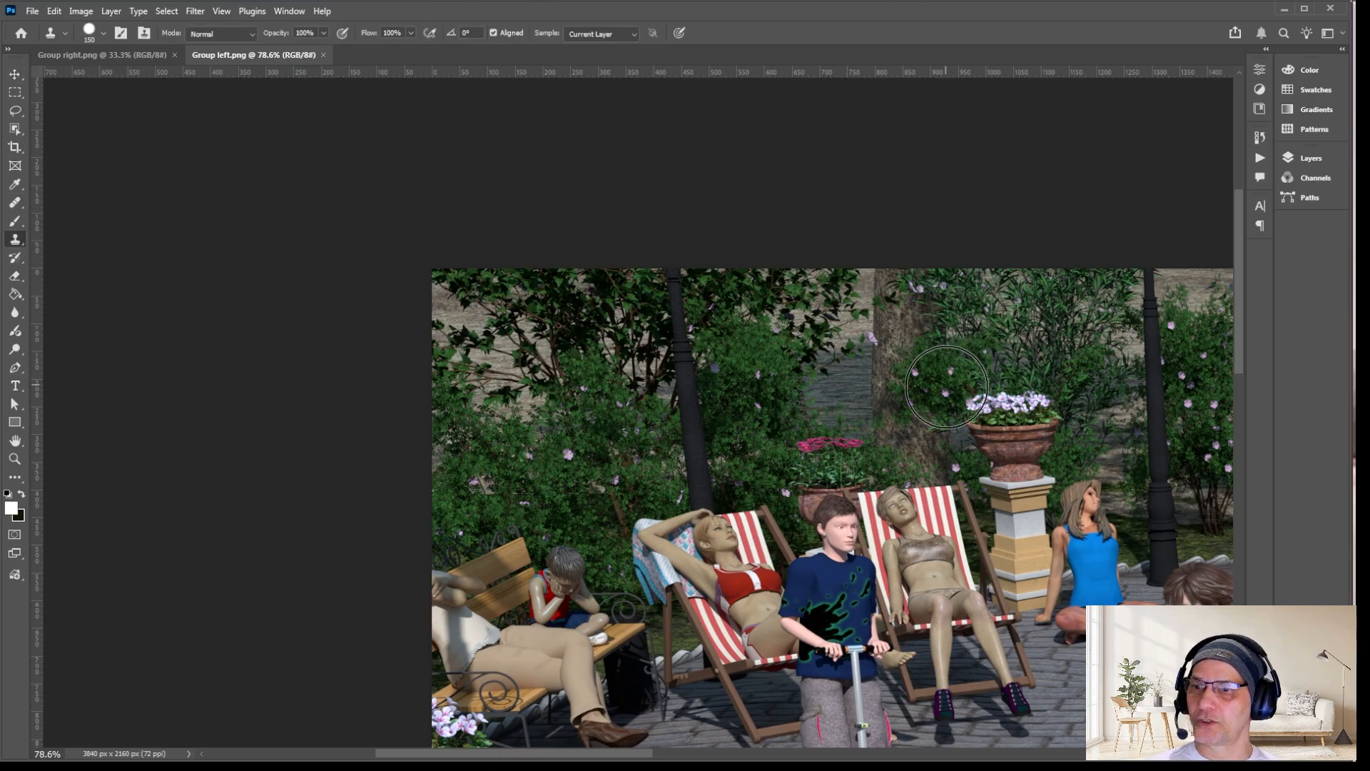
pyautogui.keyDown('alt'); pyautogui.scroll(5, 994, 389); pyautogui.keyUp('alt')
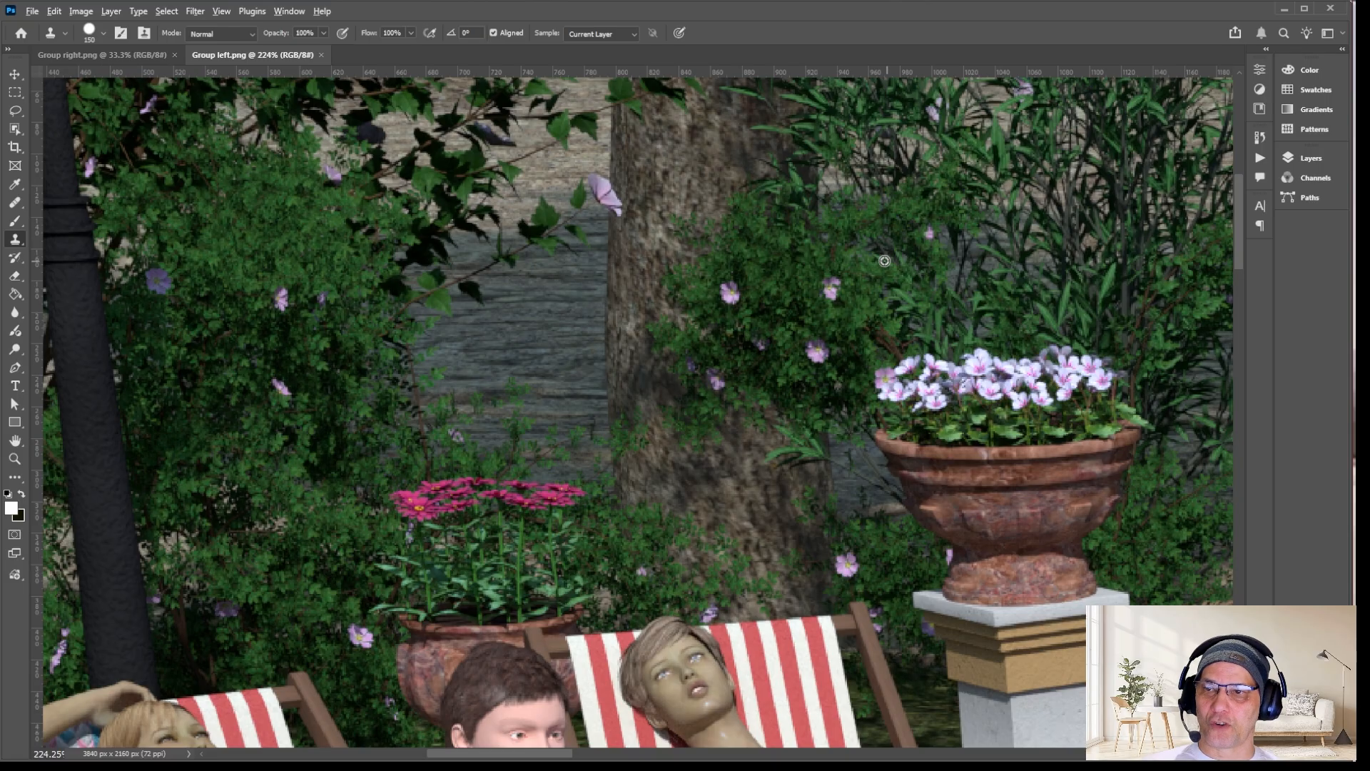
pyautogui.keyDown('alt'); pyautogui.click(529, 733); pyautogui.keyUp('alt')
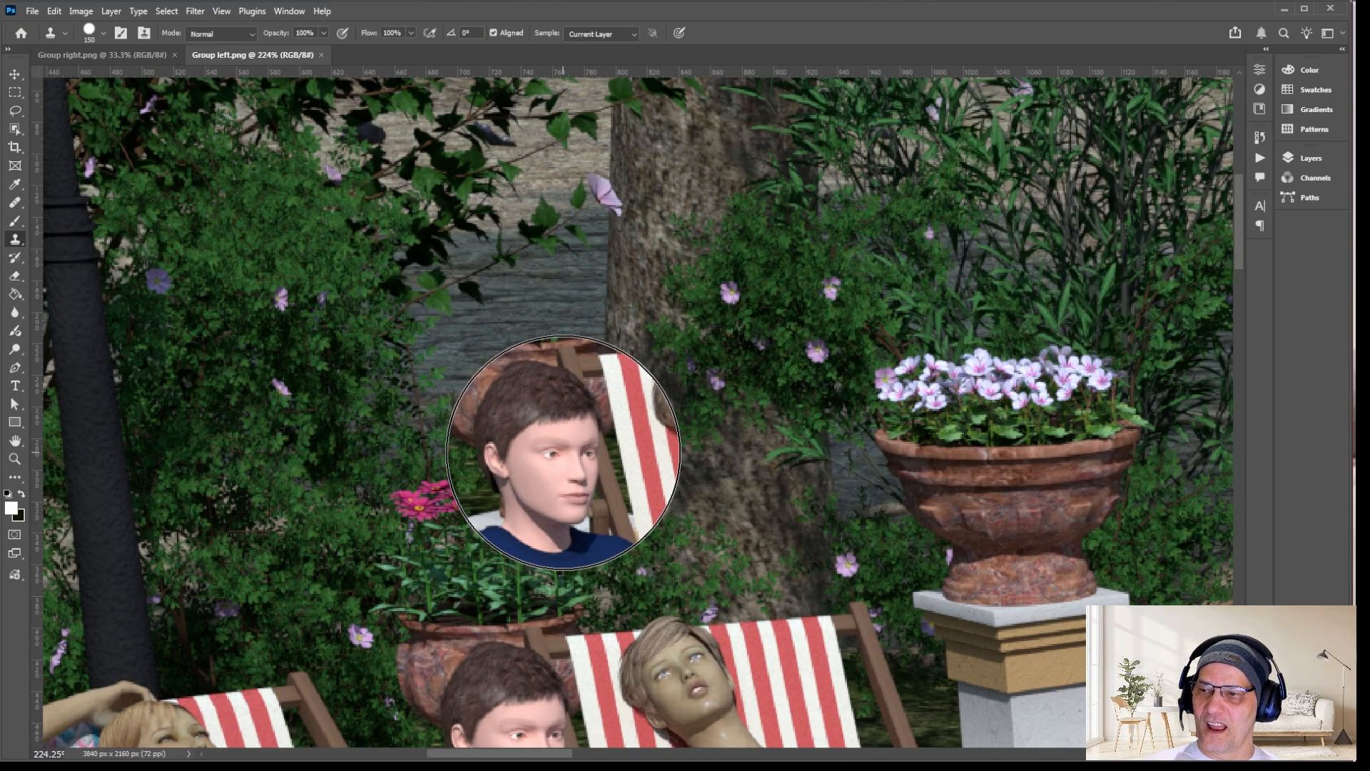
pyautogui.moveTo(916, 251)
pyautogui.mouseDown()
pyautogui.moveTo(770, 309)
pyautogui.moveTo(513, 343)
pyautogui.moveTo(419, 306)
pyautogui.mouseUp()
pyautogui.hotkey('ctrl', 'z')
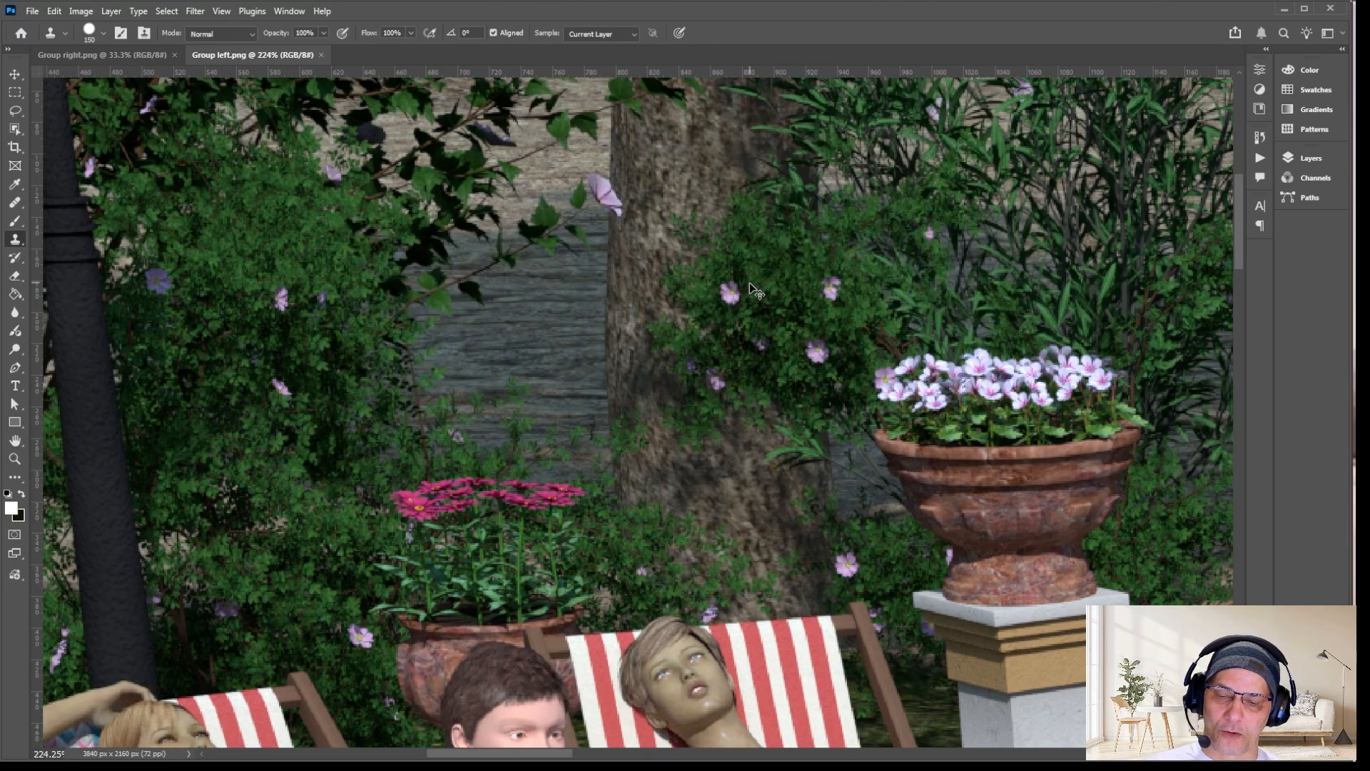
# Try cloning the left-group figures into the "Group right" render using the boy's head as source, and undo the result.
pyautogui.keyDown('alt'); pyautogui.scroll(-1, 685, 361); pyautogui.keyUp('alt')
pyautogui.keyDown('alt'); pyautogui.scroll(-4, 685, 362); pyautogui.keyUp('alt')
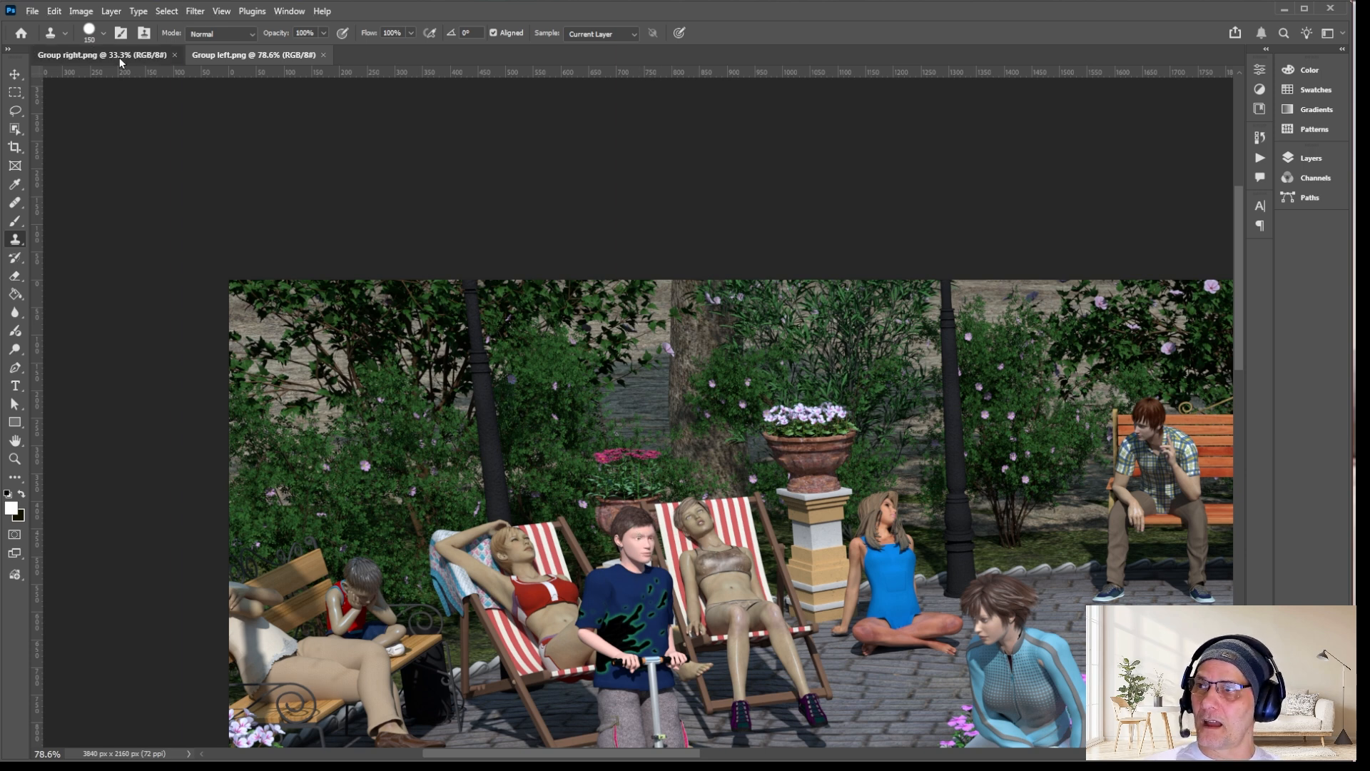
pyautogui.click(92, 55)
pyautogui.moveTo(398, 312)
pyautogui.mouseDown()
pyautogui.moveTo(326, 465)
pyautogui.moveTo(378, 356)
pyautogui.moveTo(357, 385)
pyautogui.moveTo(437, 263)
pyautogui.moveTo(329, 395)
pyautogui.moveTo(248, 223)
pyautogui.moveTo(330, 208)
pyautogui.moveTo(430, 461)
pyautogui.moveTo(596, 233)
pyautogui.mouseUp()
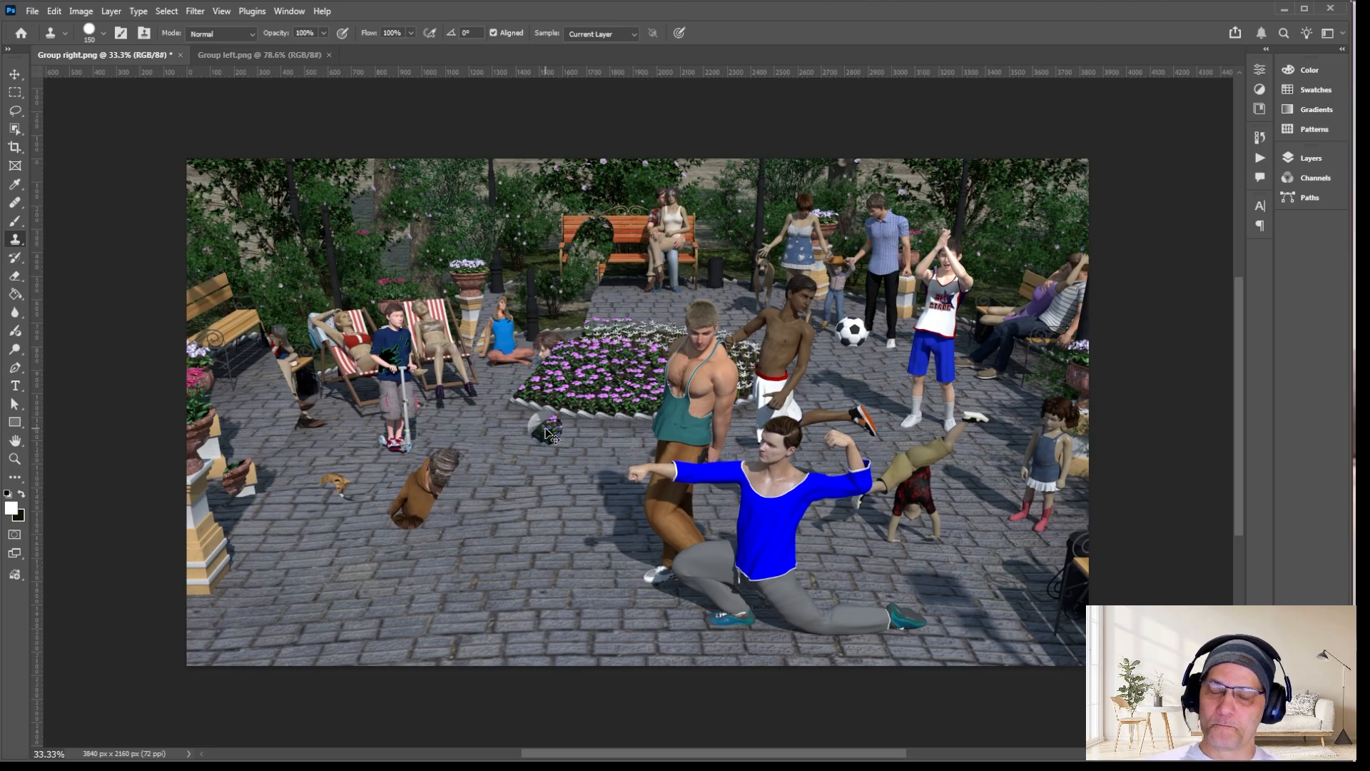
pyautogui.hotkey('ctrl', 'z')
# Examine the upper-left corner of the "Group right" render at individual pixel level.
pyautogui.keyDown('alt'); pyautogui.scroll(1, 279, 215); pyautogui.keyUp('alt')
pyautogui.keyDown('alt'); pyautogui.scroll(20, 146, 163); pyautogui.keyUp('alt')
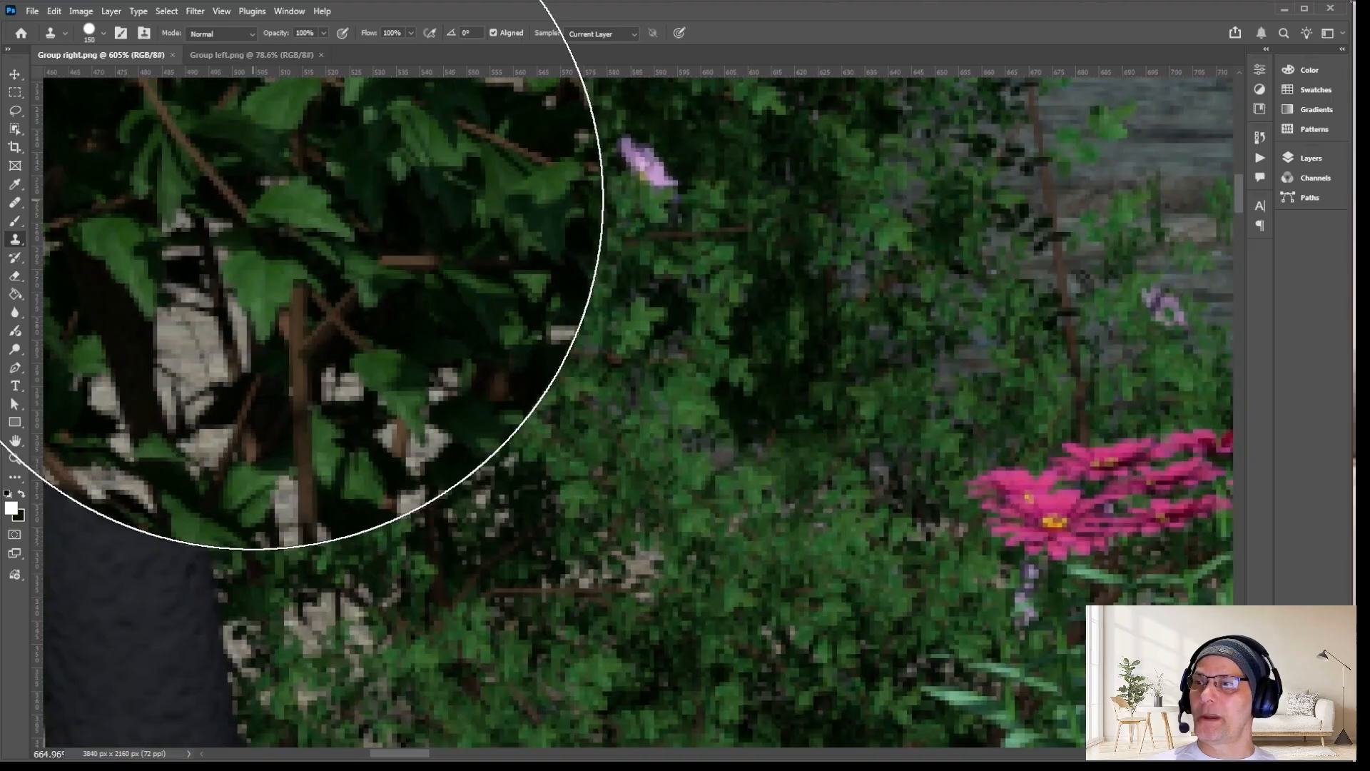
pyautogui.keyDown('alt'); pyautogui.scroll(5, 253, 200); pyautogui.keyUp('alt')
pyautogui.moveTo(254, 199); pyautogui.dragTo(1114, 542)
pyautogui.moveTo(307, 200); pyautogui.dragTo(1142, 528)
pyautogui.moveTo(388, 223); pyautogui.dragTo(1070, 600)
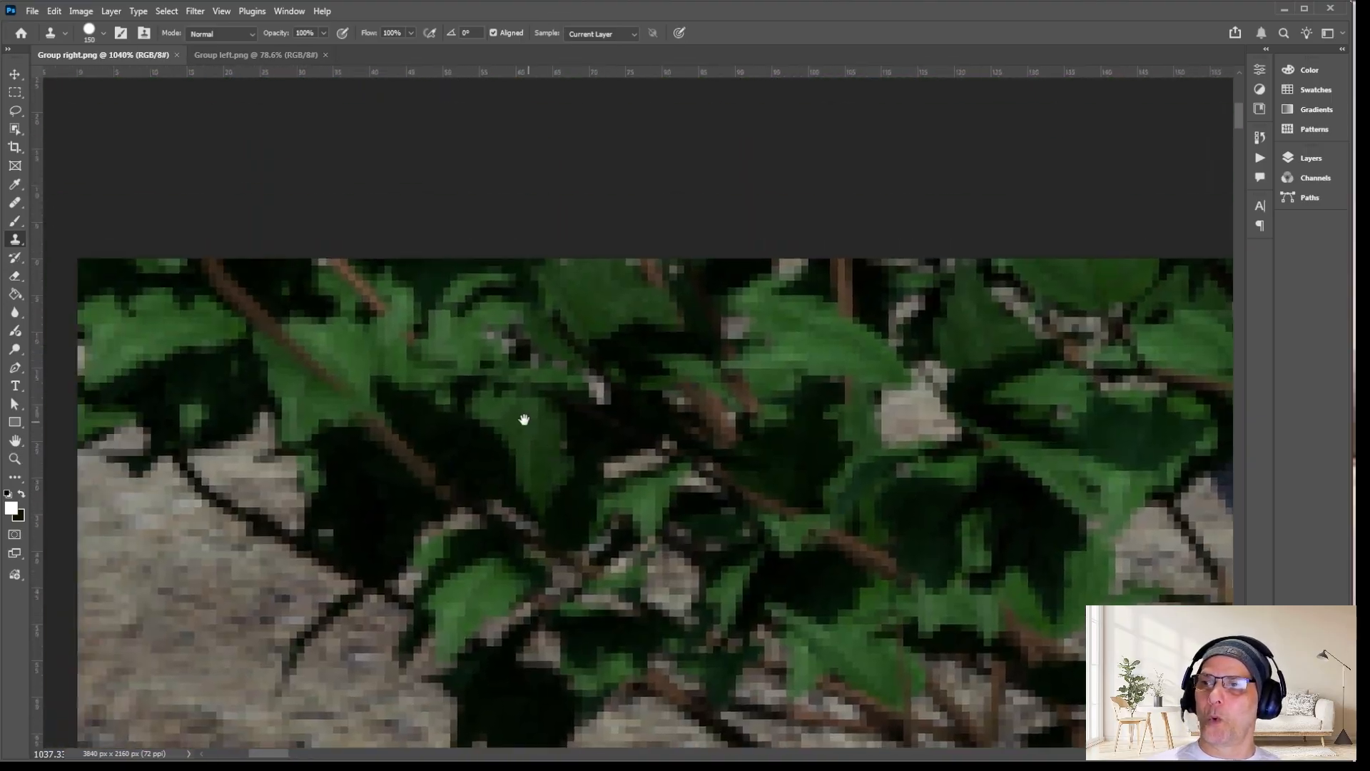
pyautogui.keyDown('alt'); pyautogui.scroll(4, 164, 499); pyautogui.keyUp('alt')
pyautogui.keyDown('alt'); pyautogui.scroll(8, 143, 520); pyautogui.keyUp('alt')
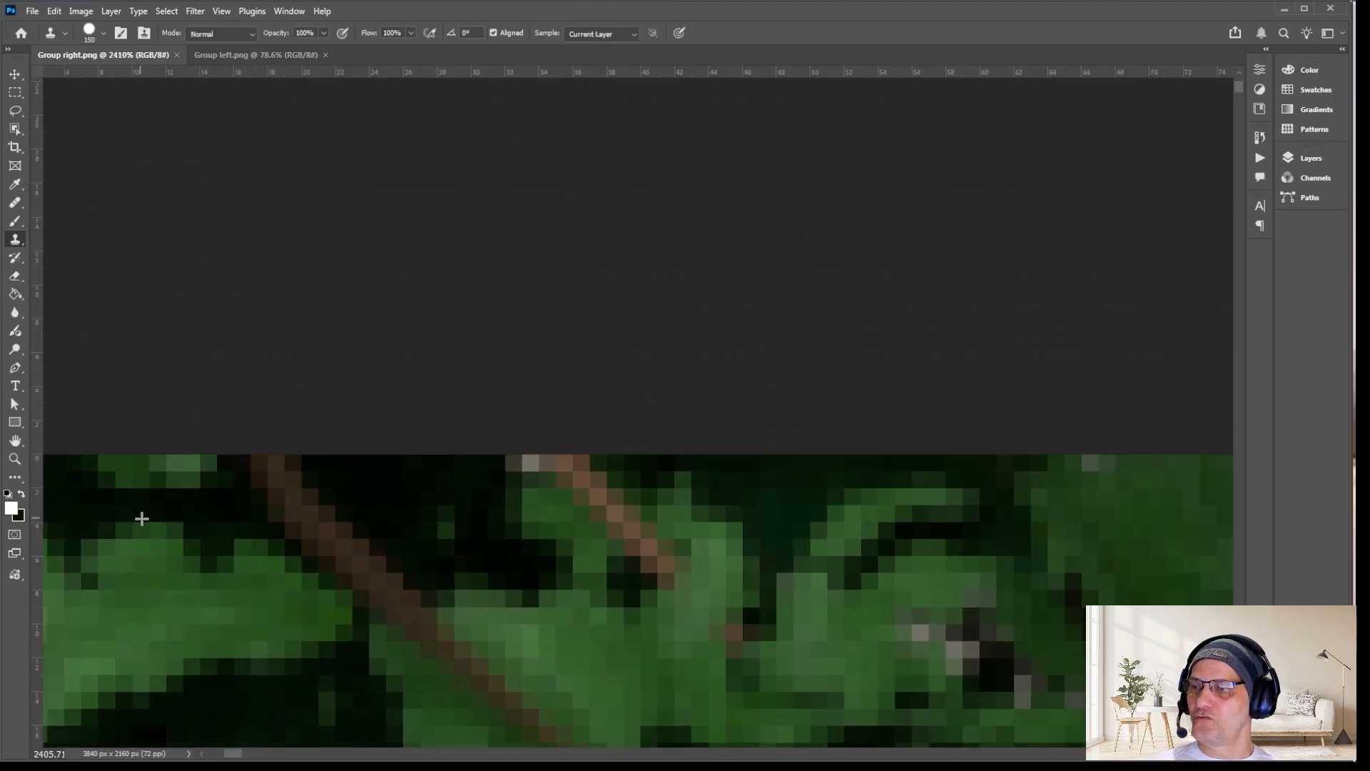
pyautogui.moveTo(174, 532); pyautogui.dragTo(861, 472)
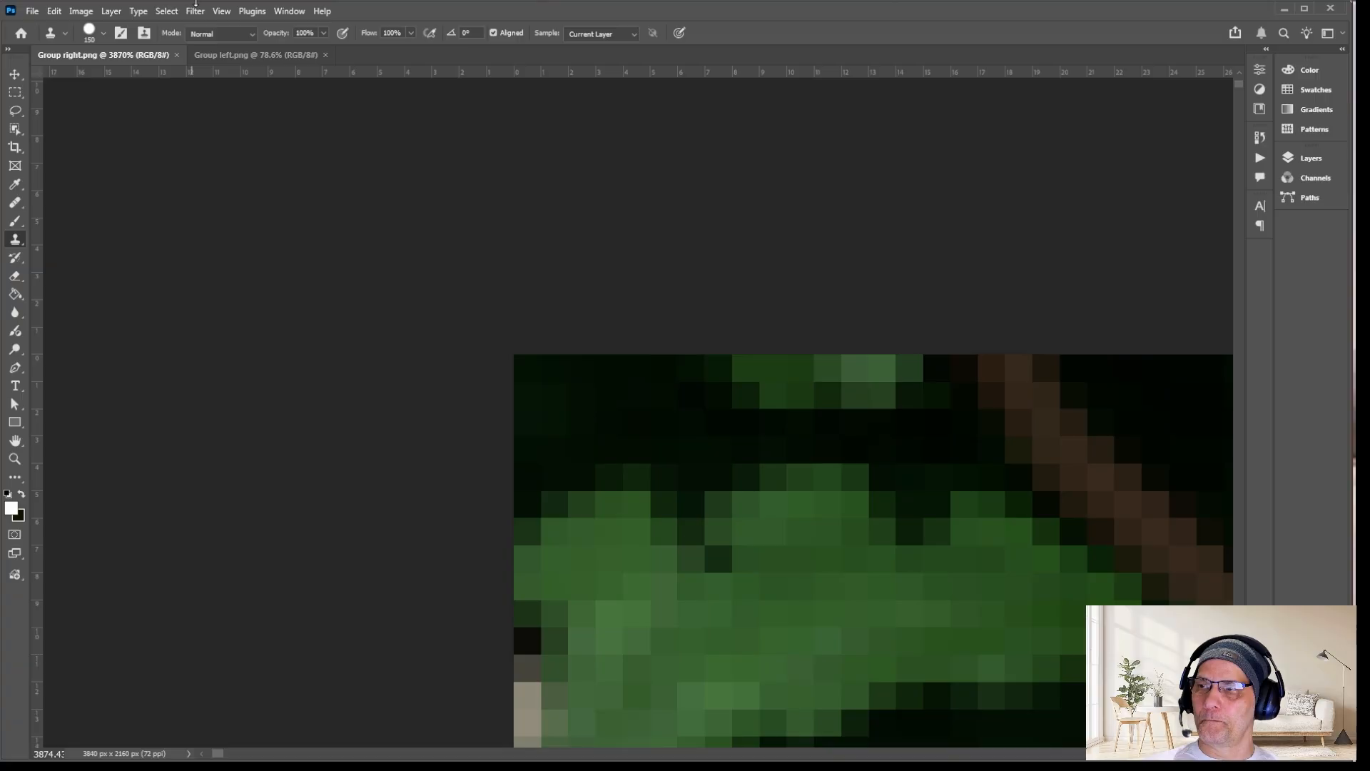
# Reduce the Clone Stamp brush to 1 px and sample the upper-left corner pixel of the "Group left" render.
pyautogui.click(242, 57)
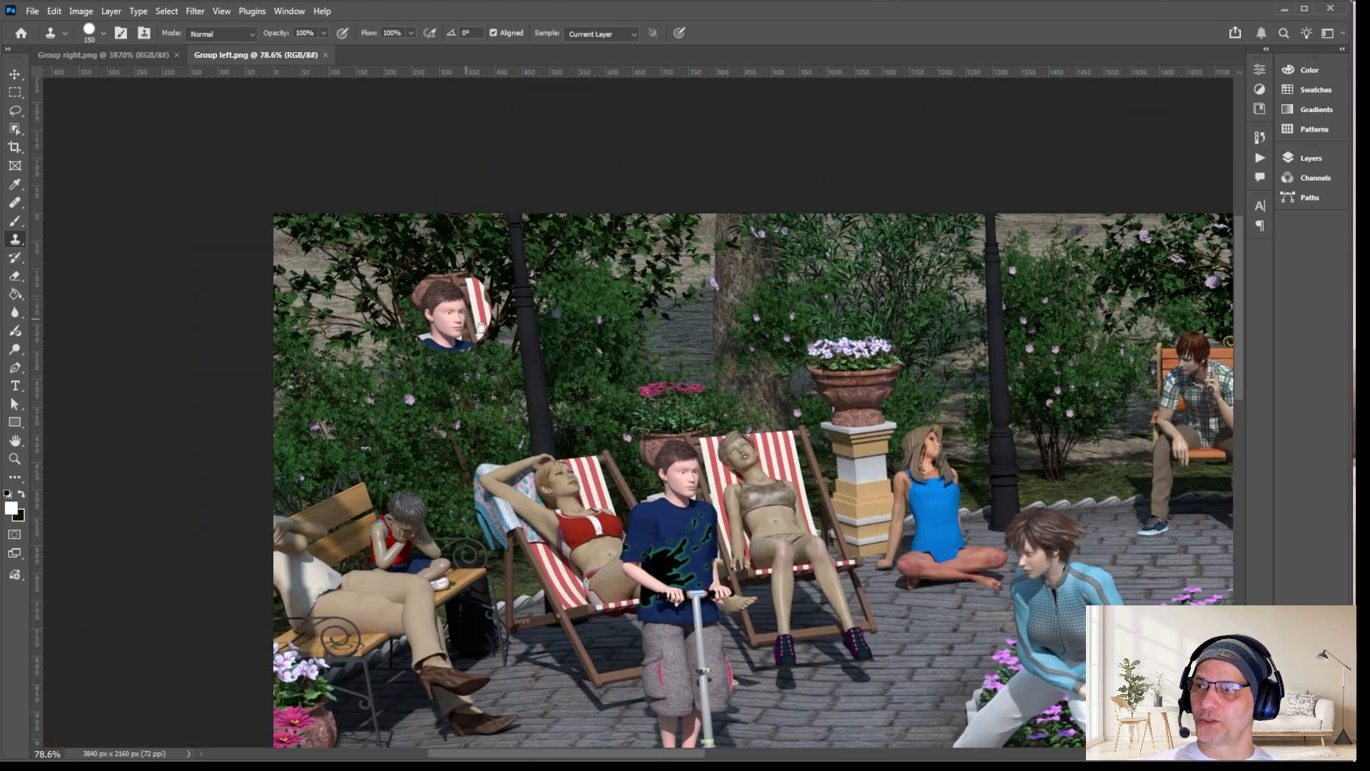
pyautogui.keyDown('alt'); pyautogui.scroll(10, 502, 296); pyautogui.keyUp('alt')
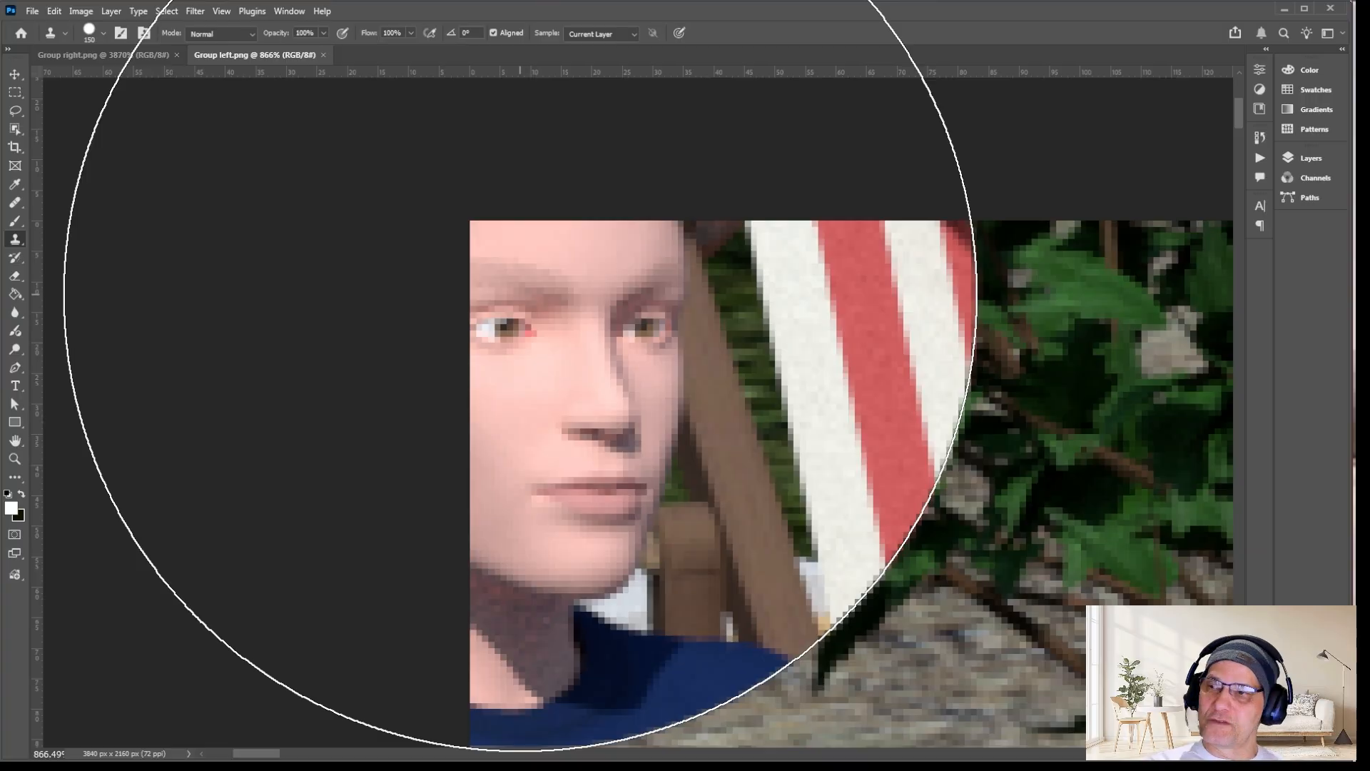
pyautogui.press('[')
pyautogui.press('[')
pyautogui.press('[')
pyautogui.press('[')
pyautogui.press('[')
pyautogui.press('[')
pyautogui.press('[')
pyautogui.press('[')
pyautogui.press('[')
pyautogui.press('[')
pyautogui.press('[')
pyautogui.press('[')
pyautogui.press('[')
pyautogui.press('[')
pyautogui.press('[')
pyautogui.press('[')
pyautogui.press('[')
pyautogui.press('[')
pyautogui.press('[')
pyautogui.press('[')
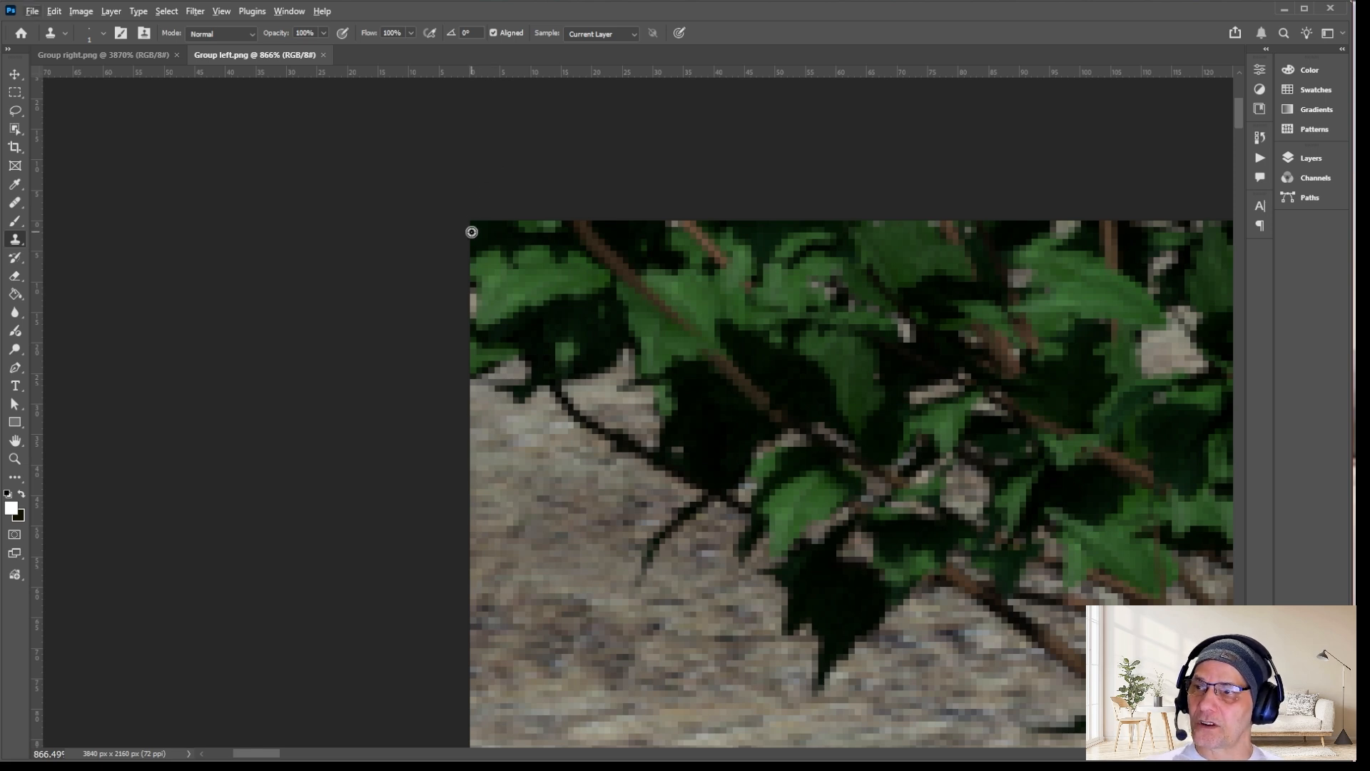
pyautogui.keyDown('alt'); pyautogui.scroll(5, 471, 232); pyautogui.keyUp('alt')
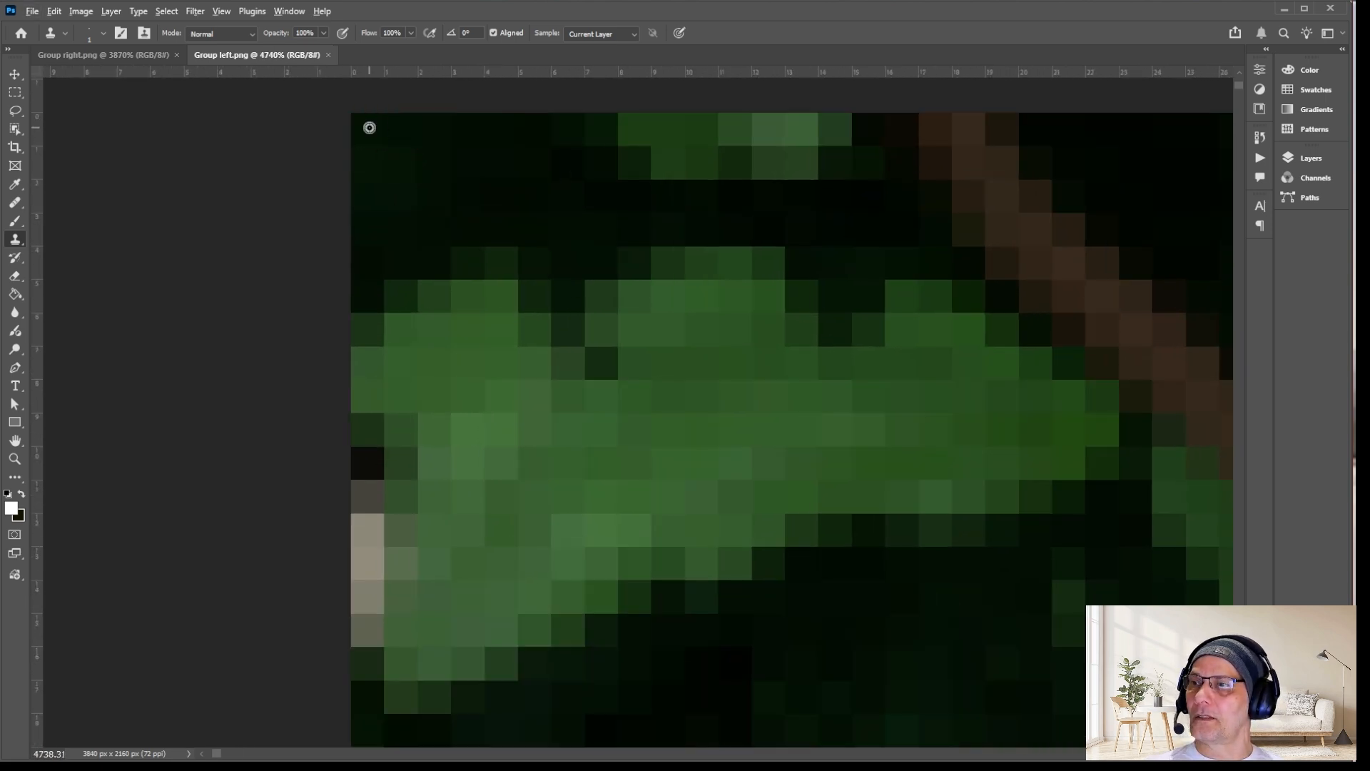
# Clone the sampled pixel onto the matching upper-left corner pixel of the "Group right" render to align both images.
pyautogui.click(80, 55)
pyautogui.moveTo(154, 122); pyautogui.dragTo(508, 266)
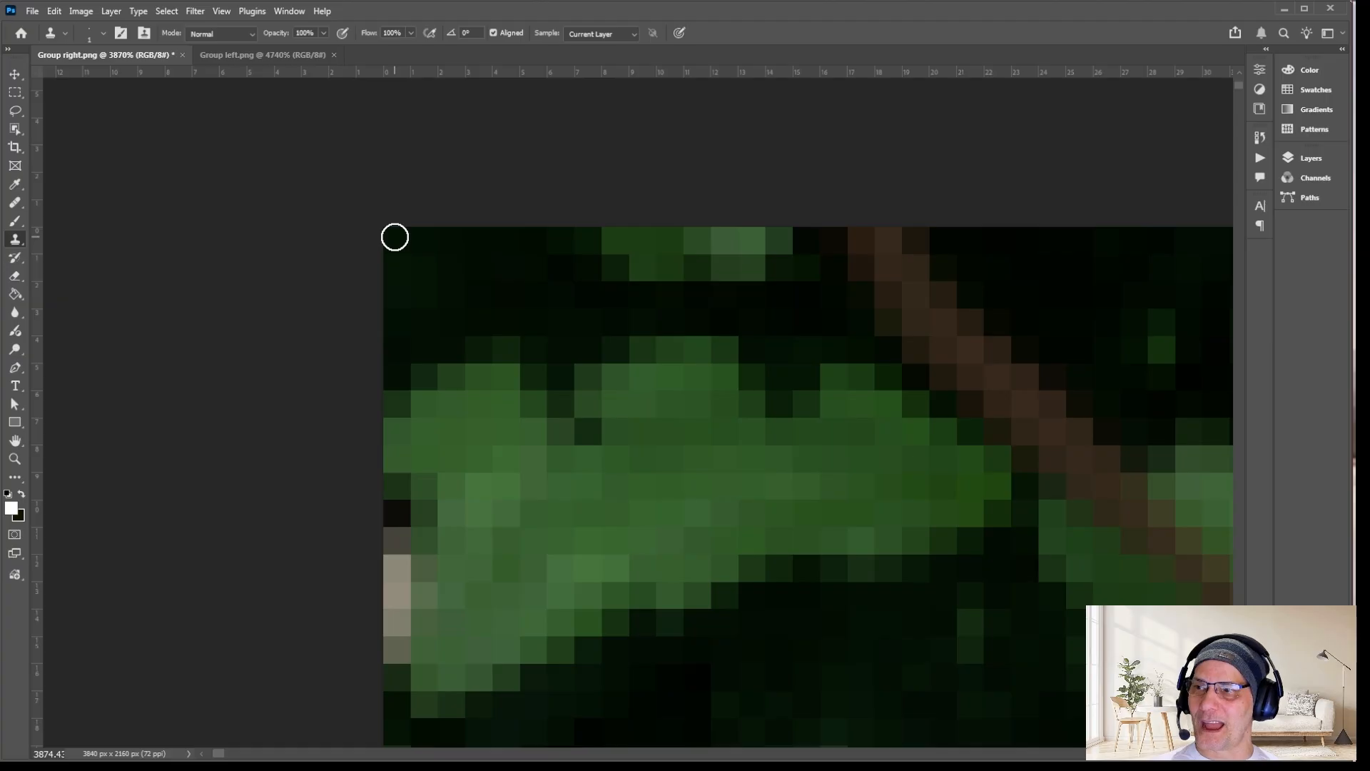
pyautogui.keyDown('alt'); pyautogui.scroll(-3, 943, 433); pyautogui.keyUp('alt')
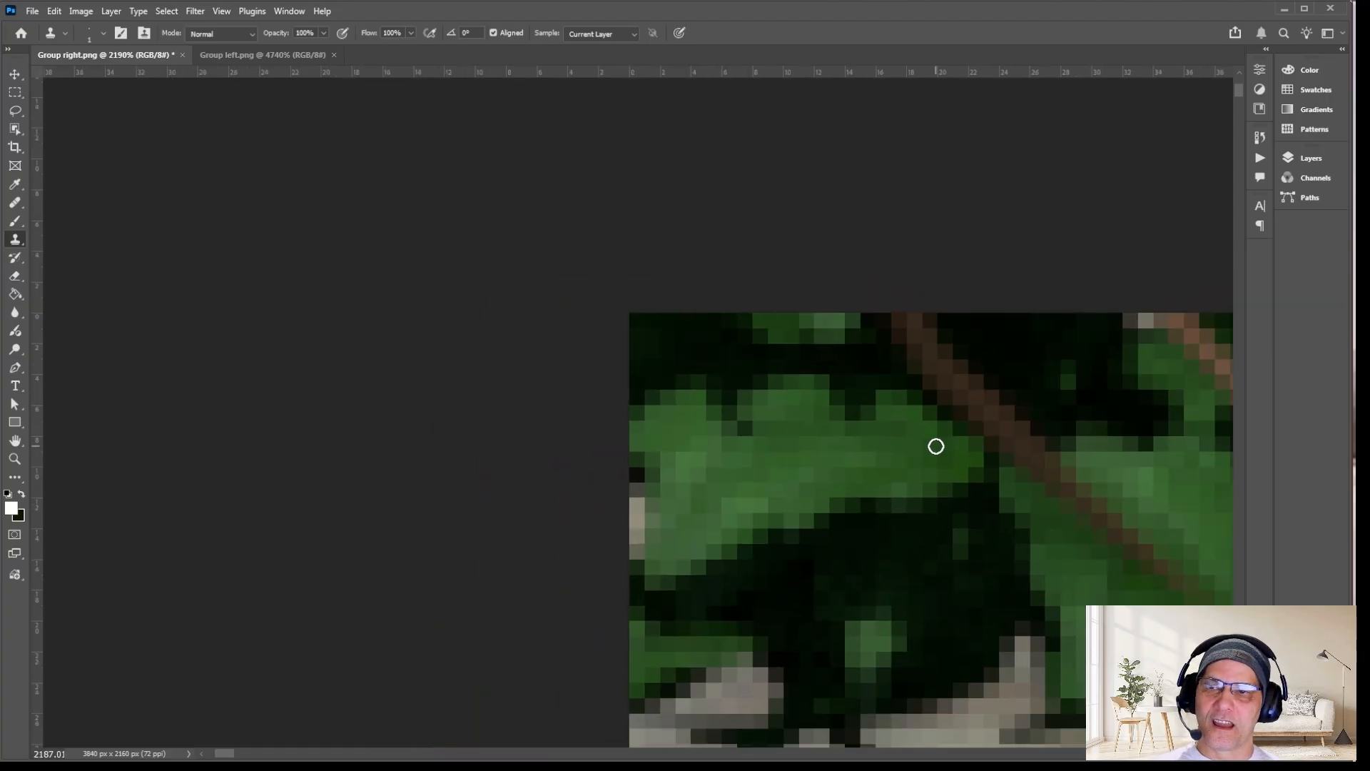
pyautogui.keyDown('alt'); pyautogui.scroll(-3, 935, 446); pyautogui.keyUp('alt')
pyautogui.moveTo(472, 165); pyautogui.dragTo(459, 187)
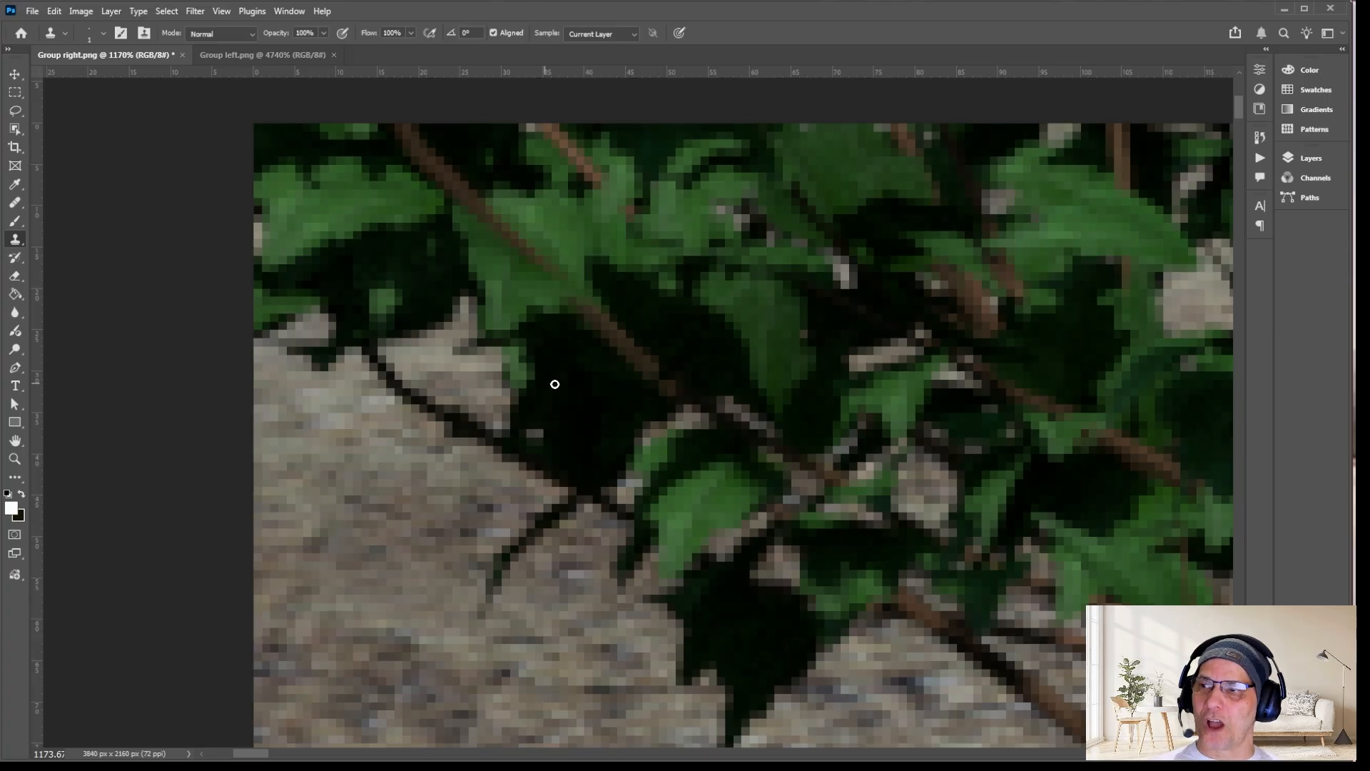
pyautogui.keyDown('alt'); pyautogui.scroll(-4, 715, 398); pyautogui.keyUp('alt')
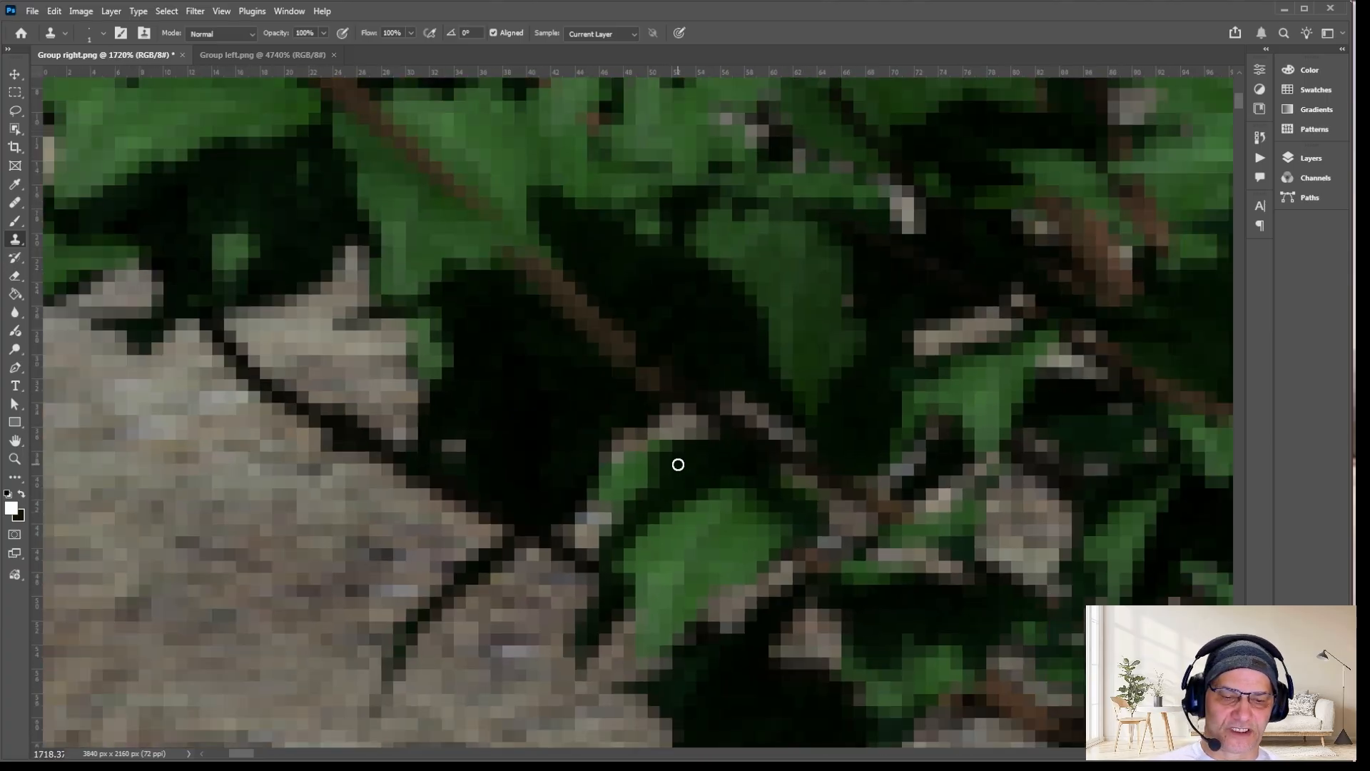
# Enlarge the Clone Stamp brush to 50 px in the "Group right" render.
pyautogui.press(']')
pyautogui.press(']')
pyautogui.press(']')
pyautogui.press(']')
pyautogui.press(']')
pyautogui.press(']')
pyautogui.press(']')
pyautogui.press(']')
pyautogui.press(']')
pyautogui.press(']')
pyautogui.press(']')
pyautogui.press(']')
pyautogui.press(']')
pyautogui.press(']')
pyautogui.press(']')
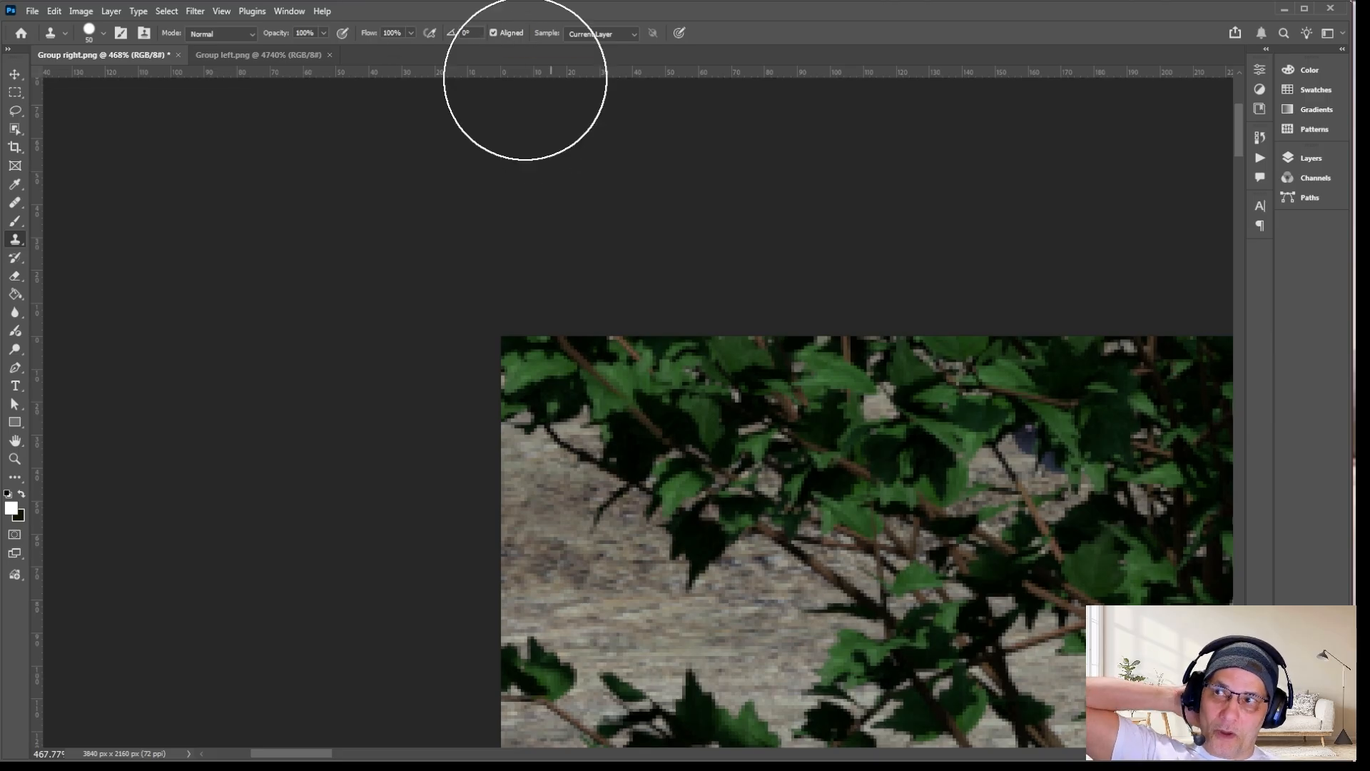
# Enlarge the Clone Stamp brush to 600 px and paint the left-group figures into the left half of the "Group right" render.
pyautogui.moveTo(822, 578); pyautogui.dragTo(686, 455)
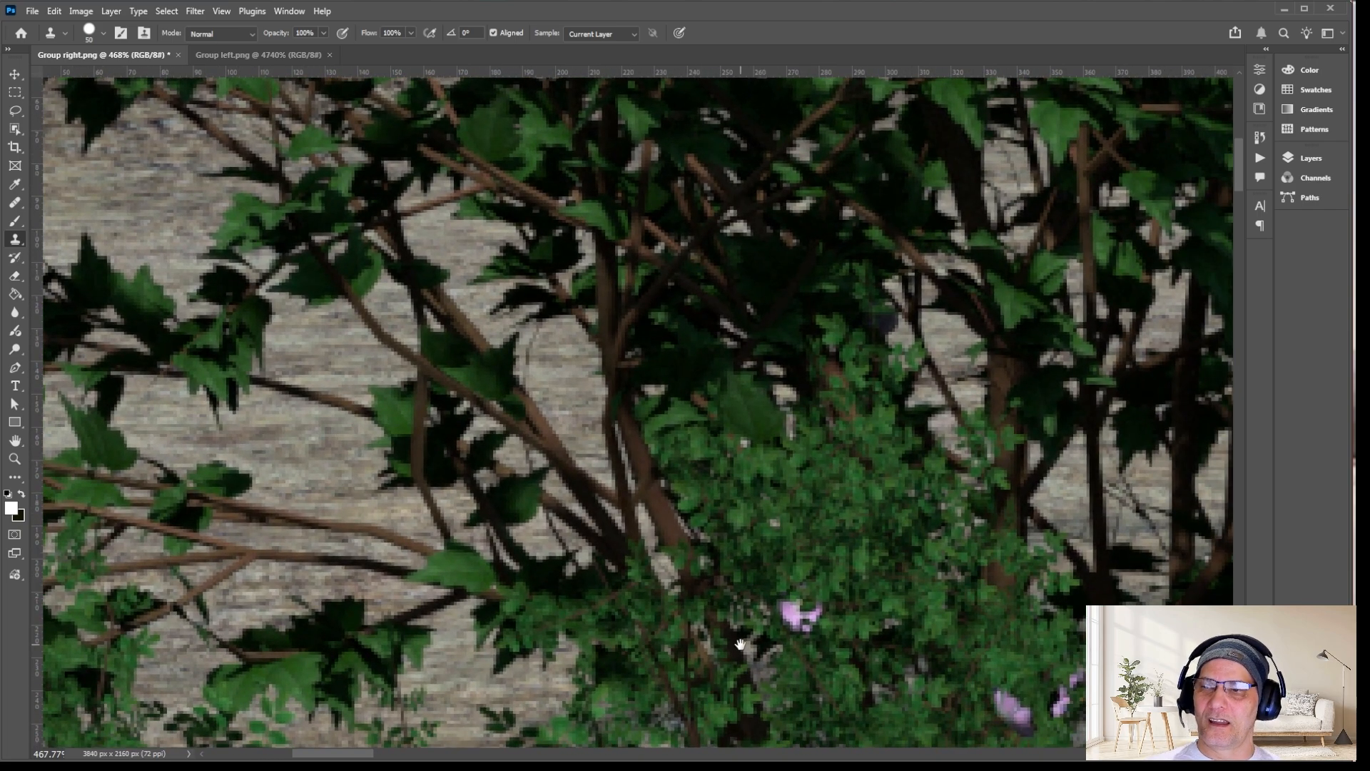
pyautogui.moveTo(740, 644)
pyautogui.mouseDown()
pyautogui.moveTo(599, 169)
pyautogui.moveTo(602, 181)
pyautogui.mouseUp()
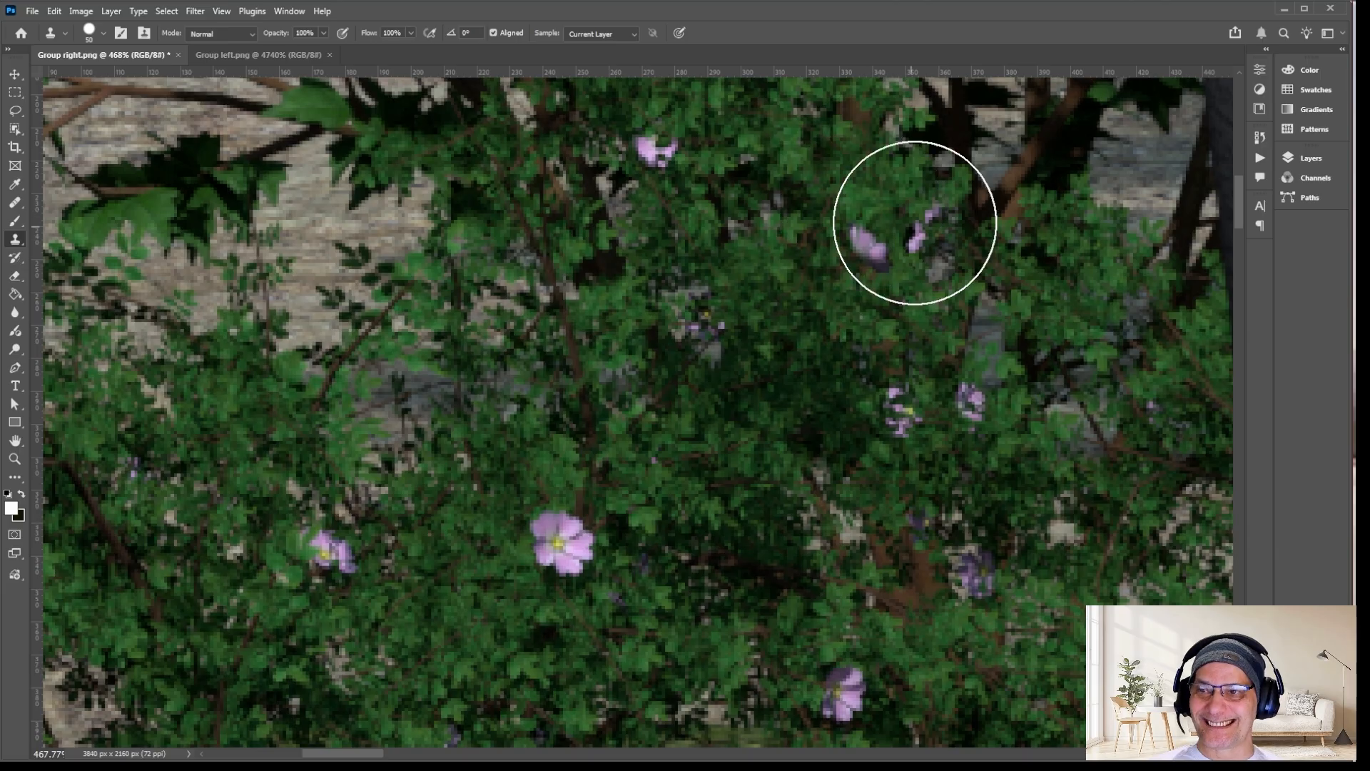
pyautogui.moveTo(908, 453); pyautogui.dragTo(715, 190)
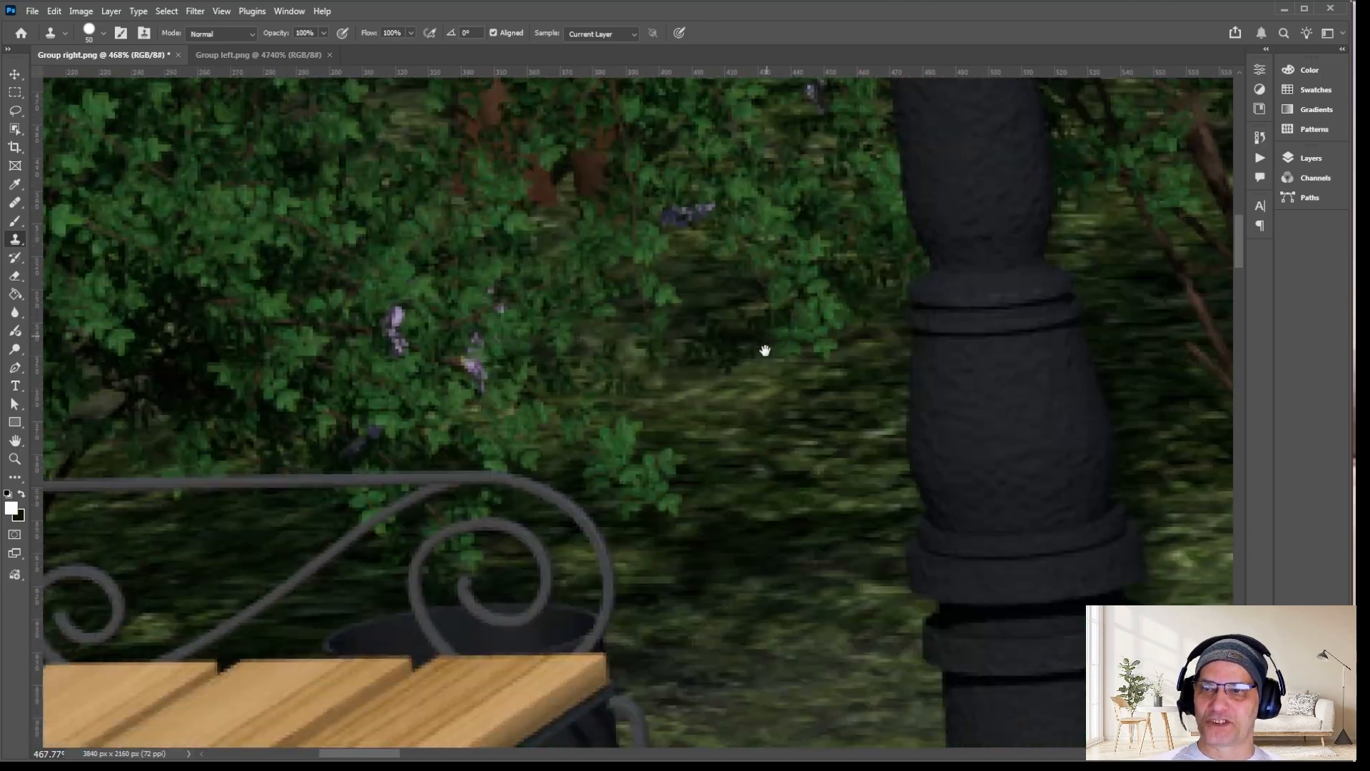
pyautogui.scroll(-8, 696, 345)
pyautogui.scroll(2, 697, 340)
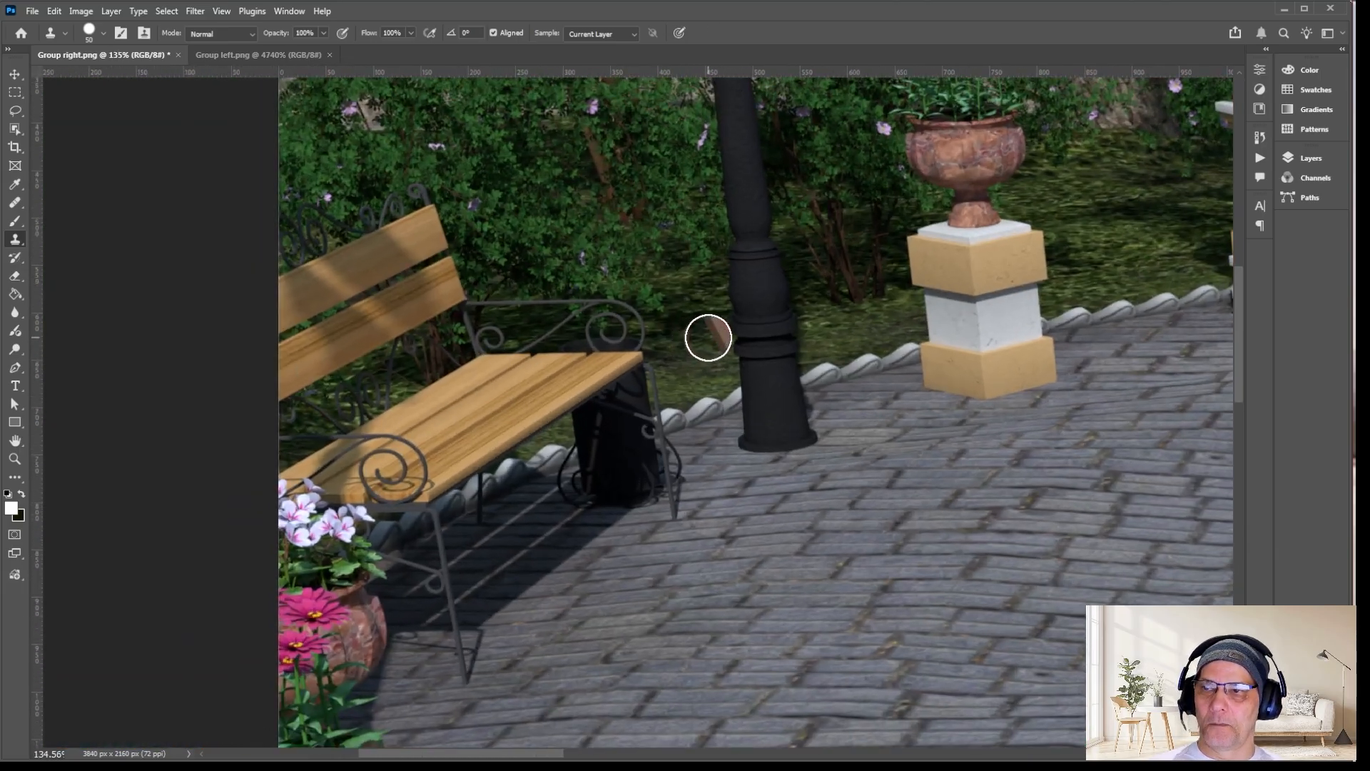
pyautogui.scroll(-1, 742, 337)
pyautogui.scroll(-4, 765, 338)
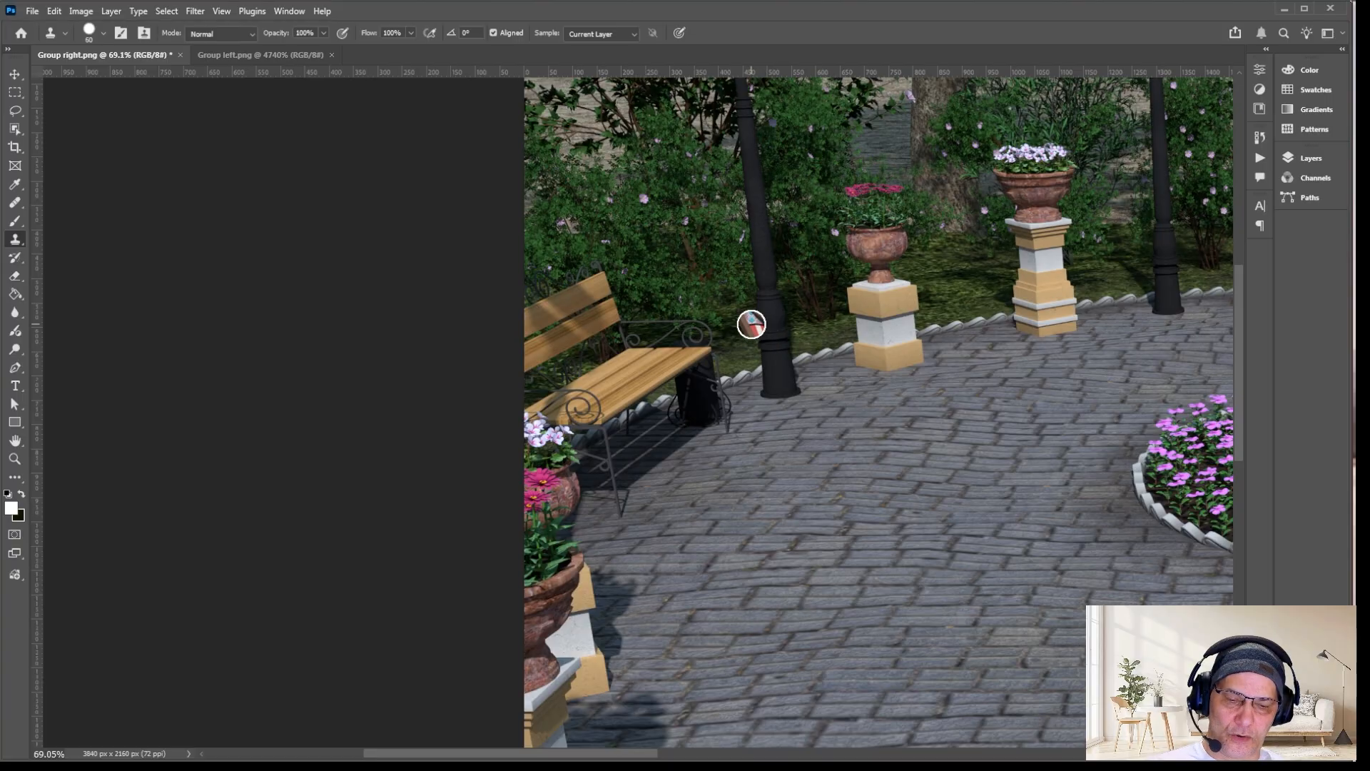
pyautogui.press(']')
pyautogui.press(']')
pyautogui.press(']')
pyautogui.press(']')
pyautogui.press(']')
pyautogui.press(']')
pyautogui.press(']')
pyautogui.press(']')
pyautogui.press(']')
pyautogui.press(']')
pyautogui.press(']')
pyautogui.press(']')
pyautogui.press(']')
pyautogui.press(']')
pyautogui.moveTo(752, 323)
pyautogui.mouseDown()
pyautogui.moveTo(835, 238)
pyautogui.moveTo(651, 331)
pyautogui.moveTo(963, 336)
pyautogui.moveTo(1028, 409)
pyautogui.moveTo(909, 551)
pyautogui.moveTo(823, 428)
pyautogui.moveTo(756, 505)
pyautogui.mouseUp()
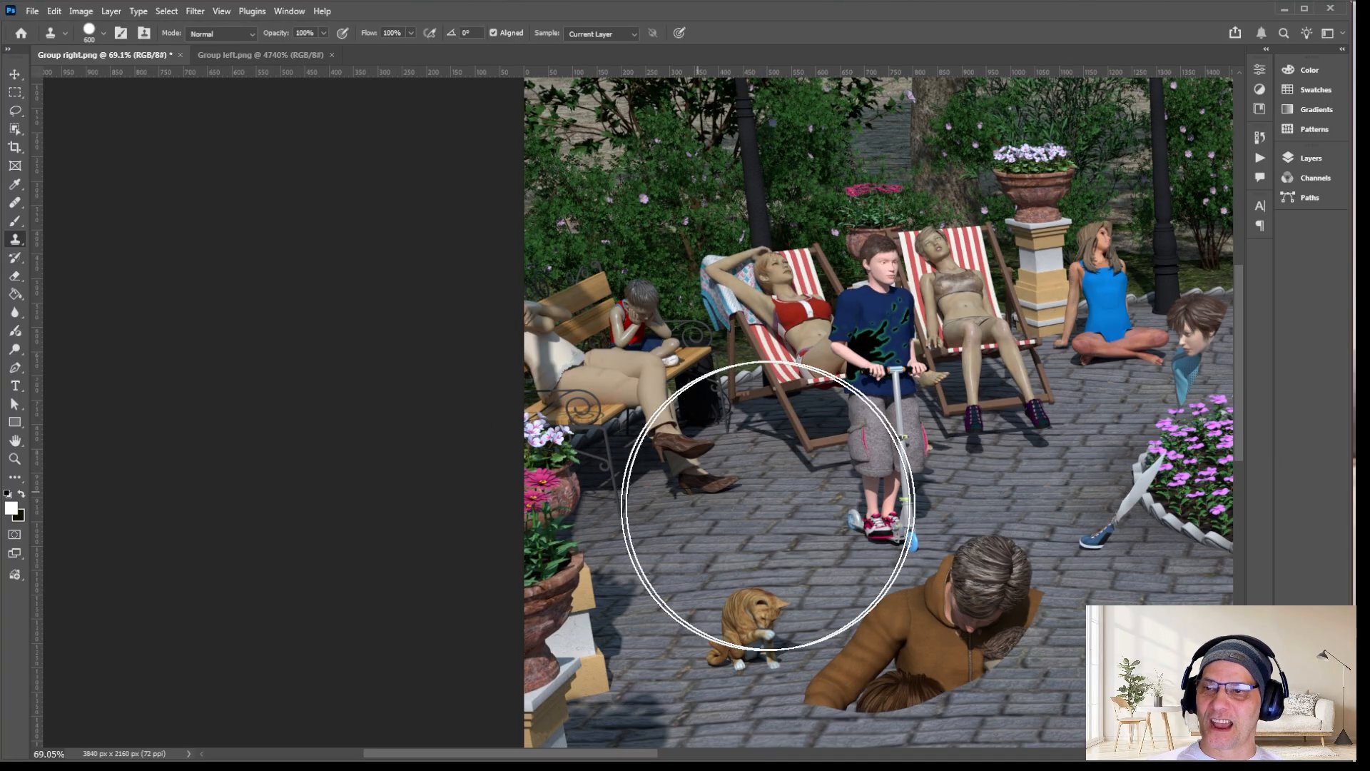
pyautogui.scroll(-7, 834, 206)
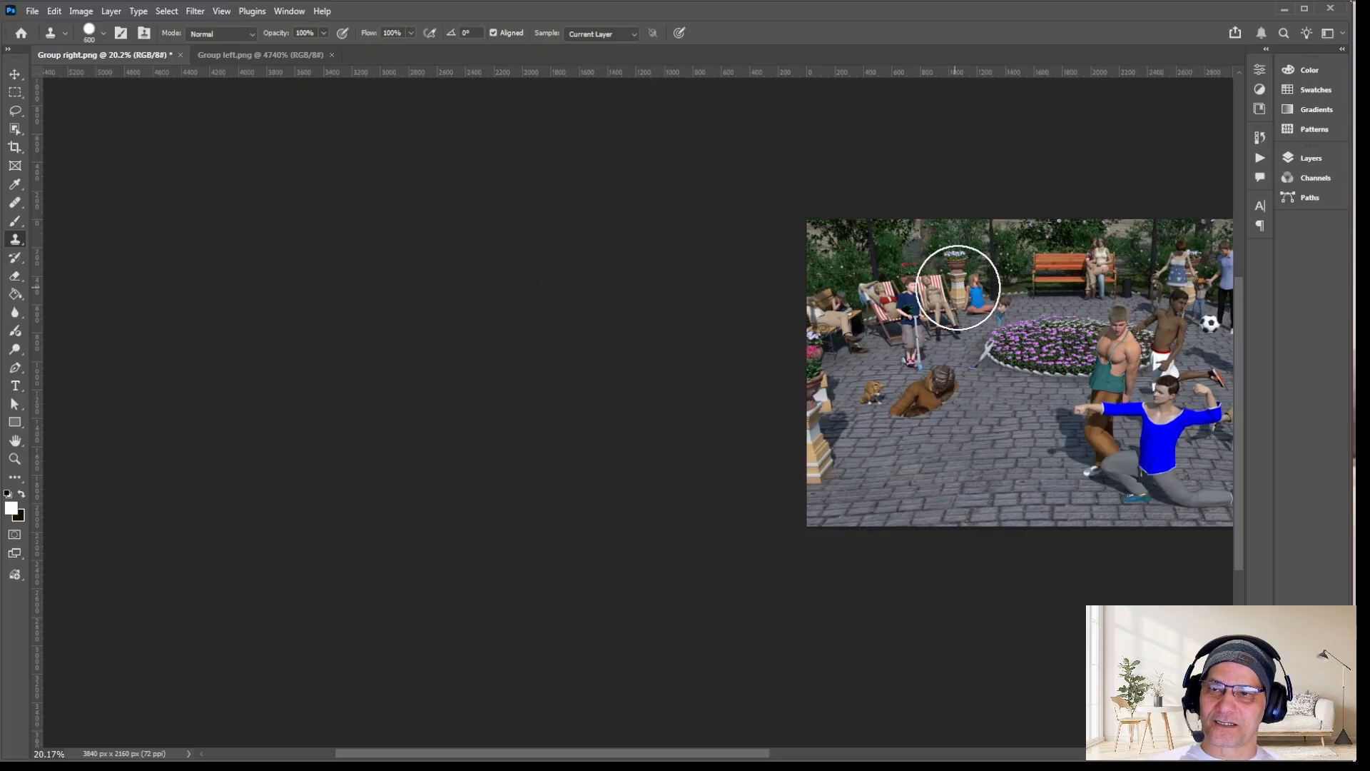
pyautogui.moveTo(1015, 291)
pyautogui.mouseDown()
pyautogui.moveTo(1030, 290)
pyautogui.moveTo(1009, 260)
pyautogui.moveTo(1024, 260)
pyautogui.moveTo(1031, 382)
pyautogui.moveTo(1000, 397)
pyautogui.moveTo(1000, 495)
pyautogui.moveTo(889, 358)
pyautogui.moveTo(853, 489)
pyautogui.moveTo(841, 266)
pyautogui.moveTo(911, 250)
pyautogui.mouseUp()
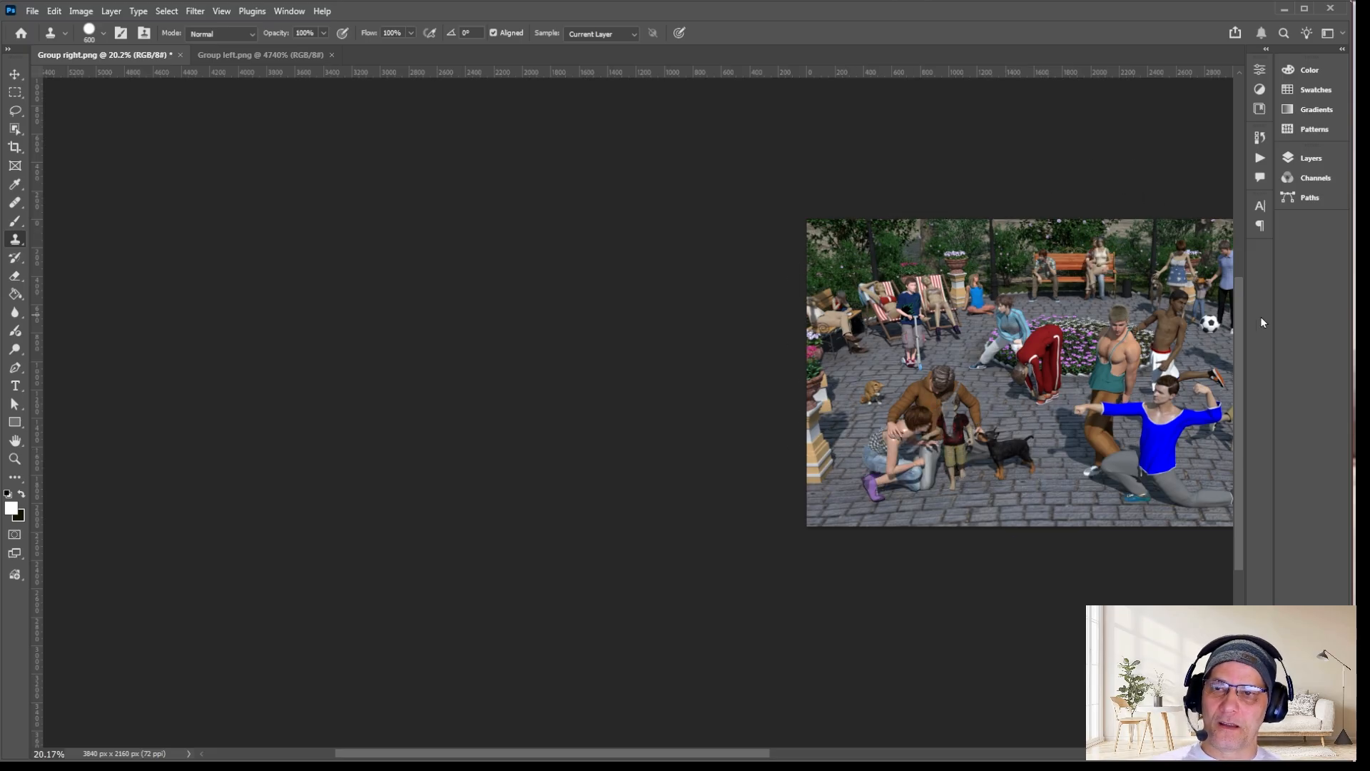
# Undo the cloned left-group figures in the "Group right" render.
pyautogui.hotkey('ctrl', 'z')
pyautogui.hotkey('ctrl', 'z')
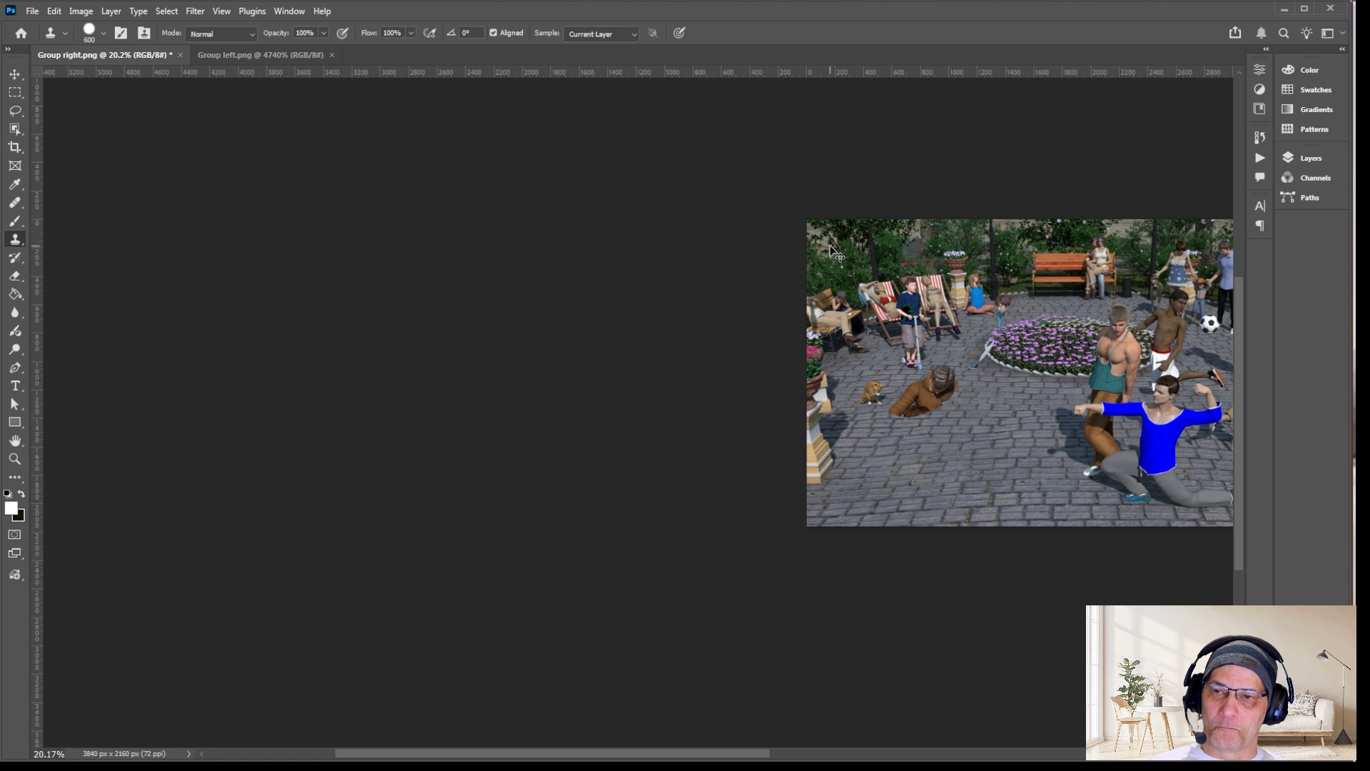
pyautogui.moveTo(967, 235); pyautogui.dragTo(559, 242)
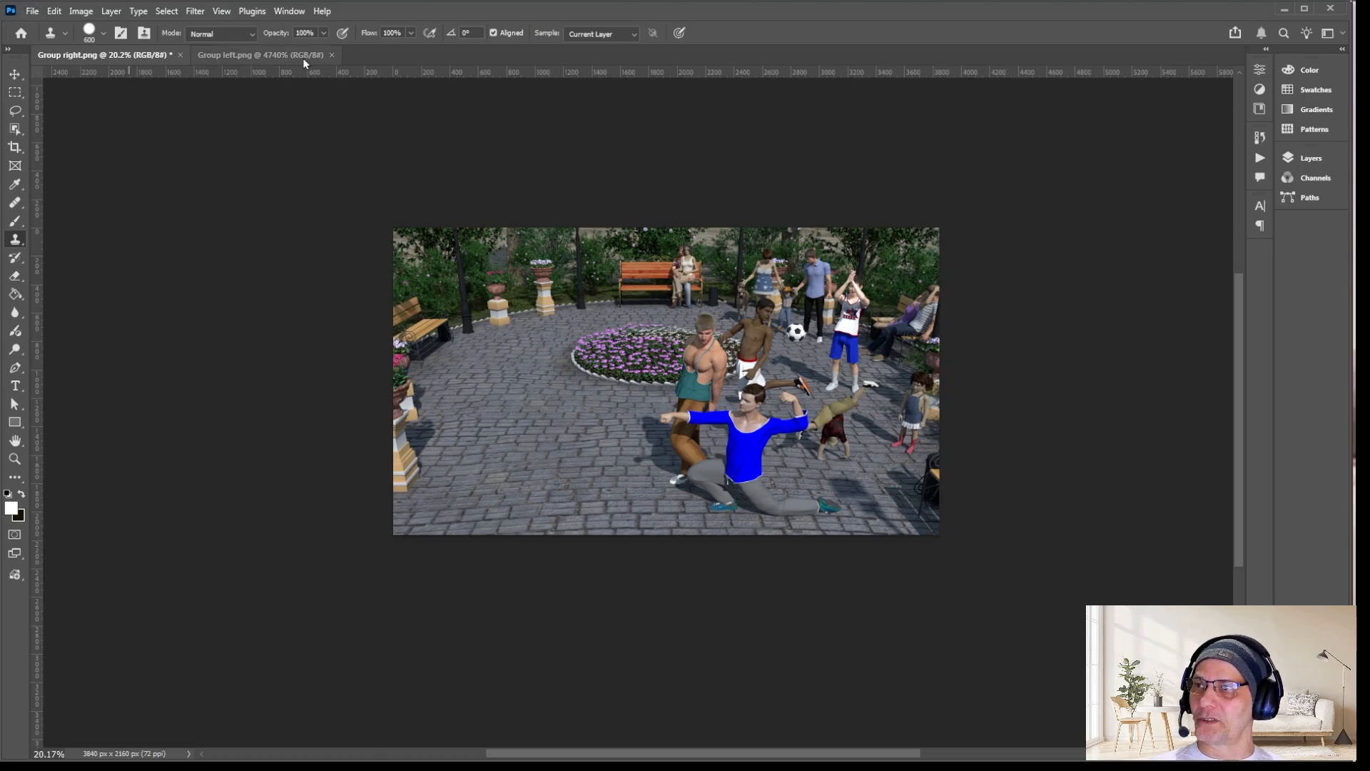
# Activate the Move tool in the "Group left" render and select the entire image.
pyautogui.click(282, 55)
pyautogui.scroll(-6, 500, 263)
pyautogui.scroll(-10, 496, 258)
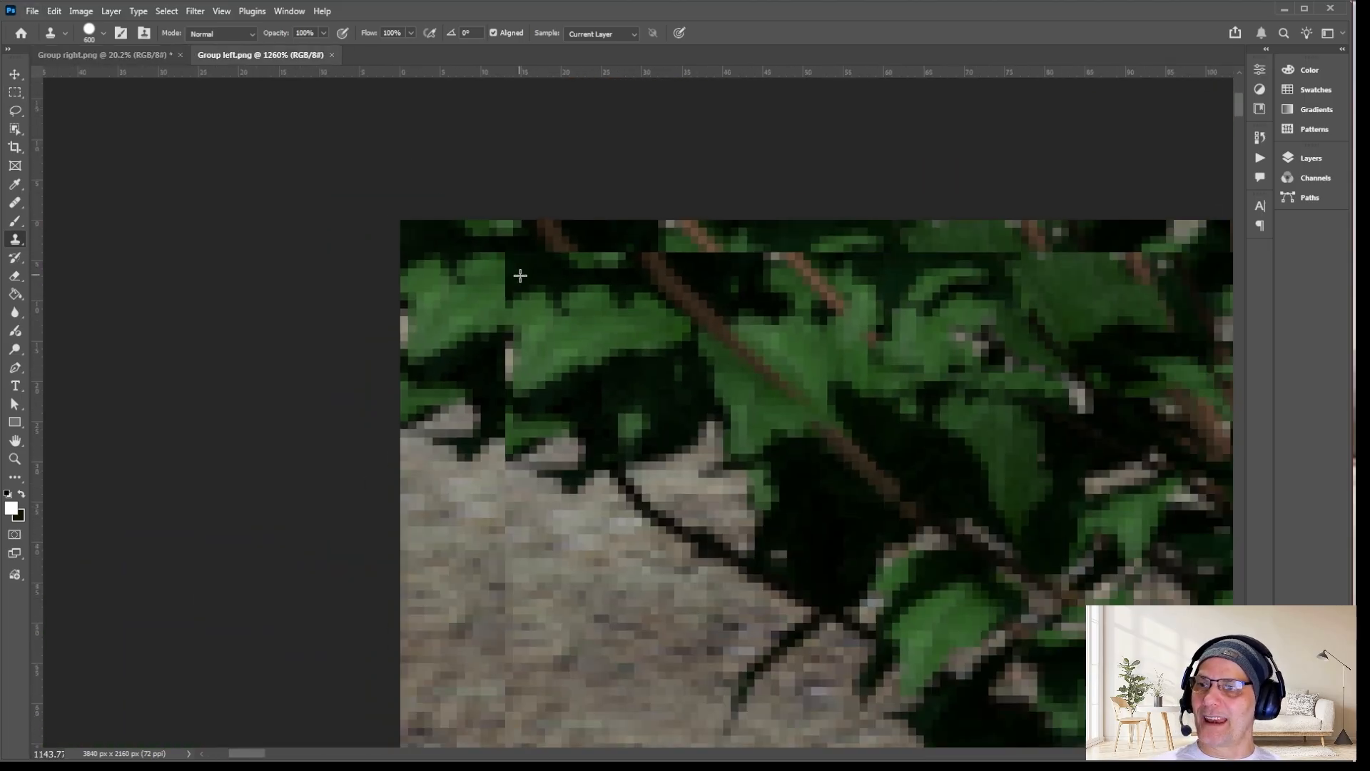
pyautogui.click(20, 74)
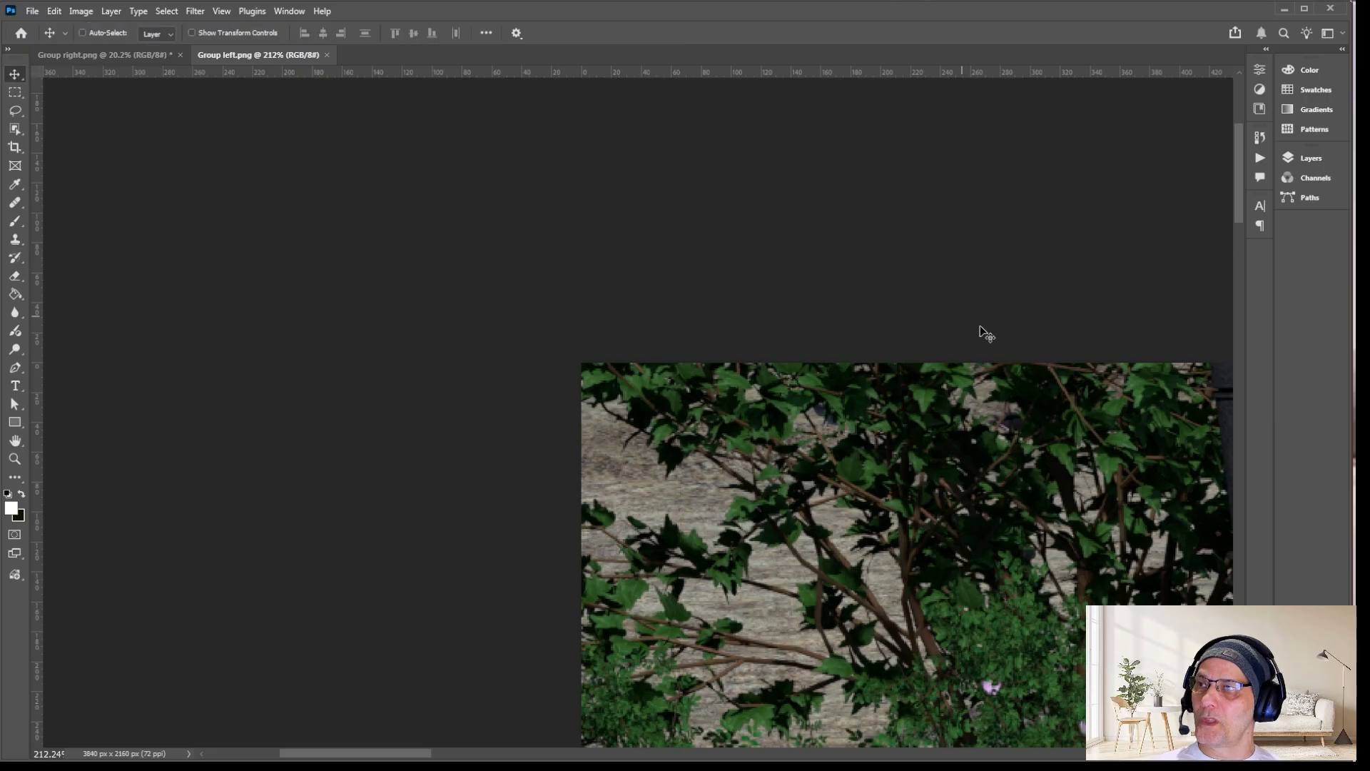
pyautogui.scroll(-6, 979, 326)
pyautogui.moveTo(877, 318); pyautogui.dragTo(199, 132)
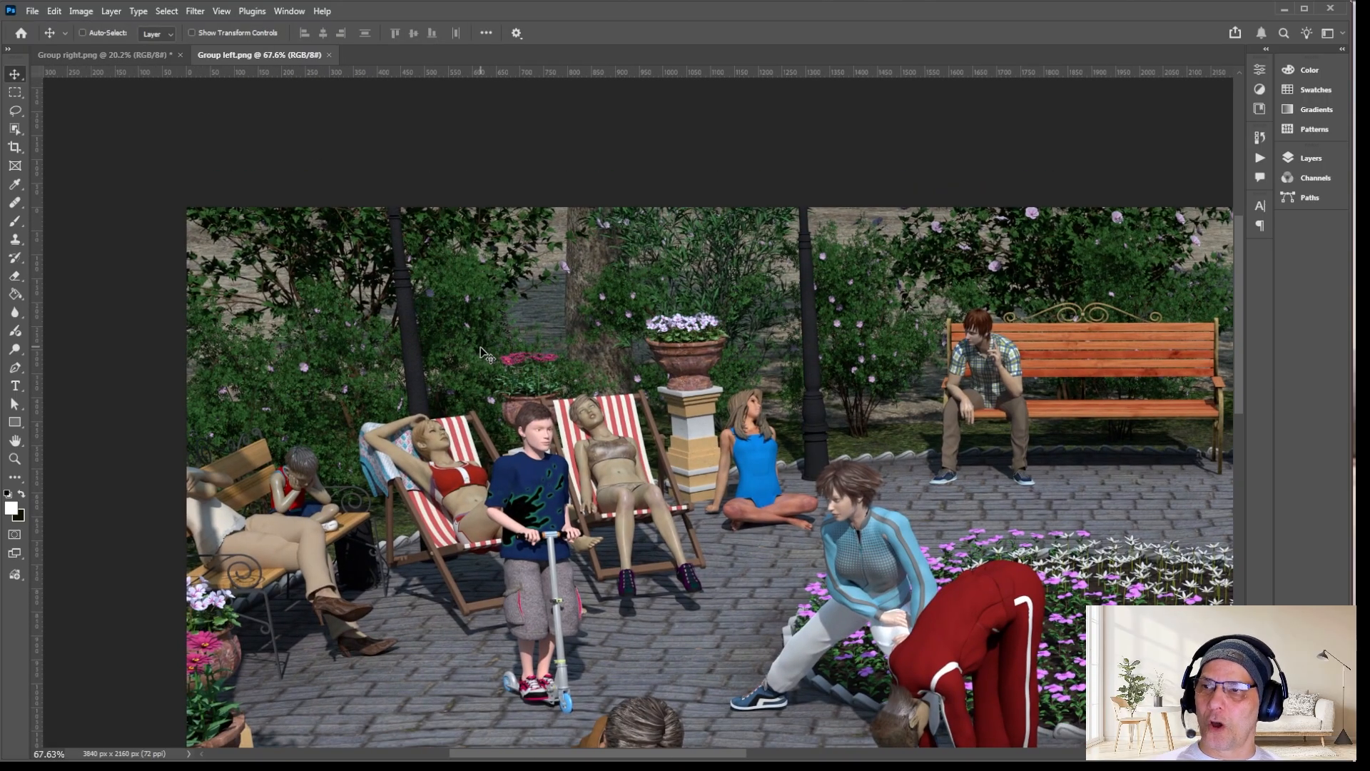
pyautogui.hotkey('ctrl', 'a')
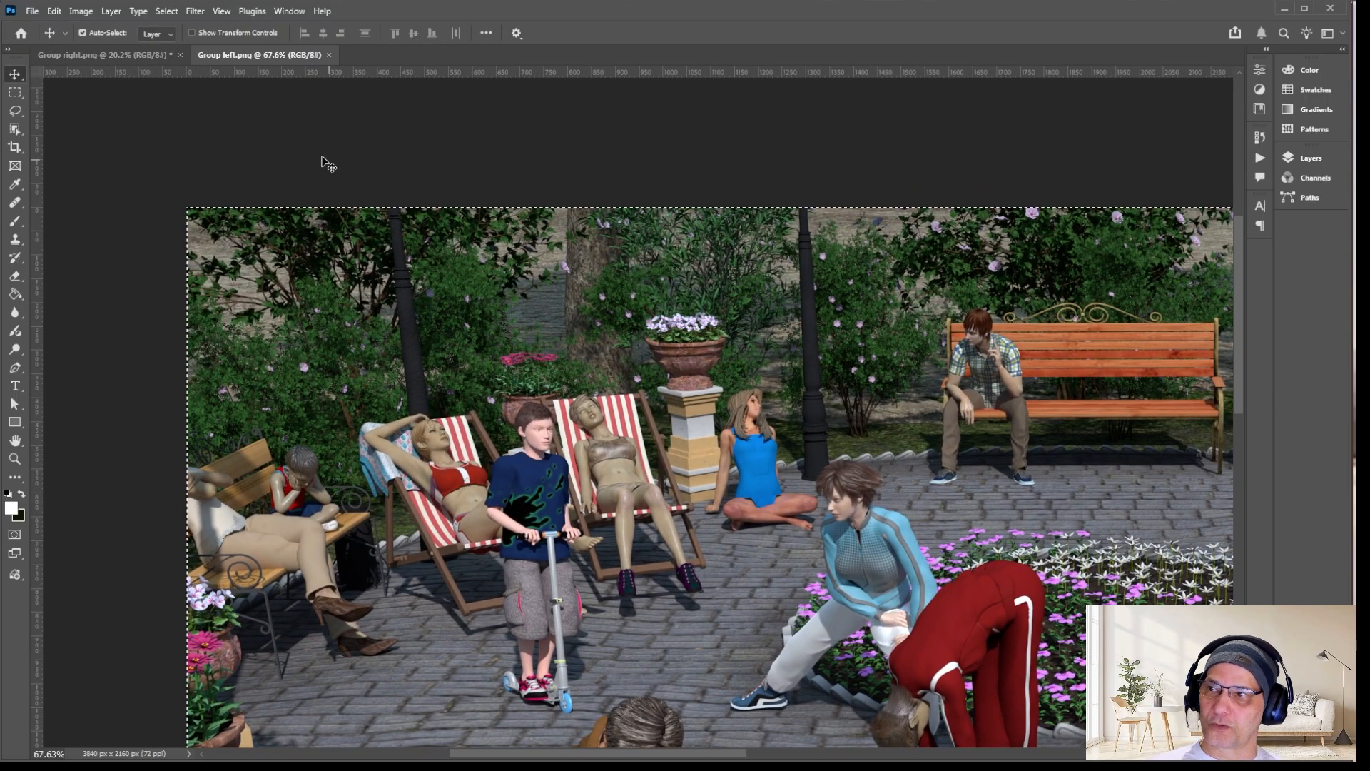
# Try pasting the copied left-group render into the "Group right" document as a new layer, and undo the paste.
pyautogui.click(136, 57)
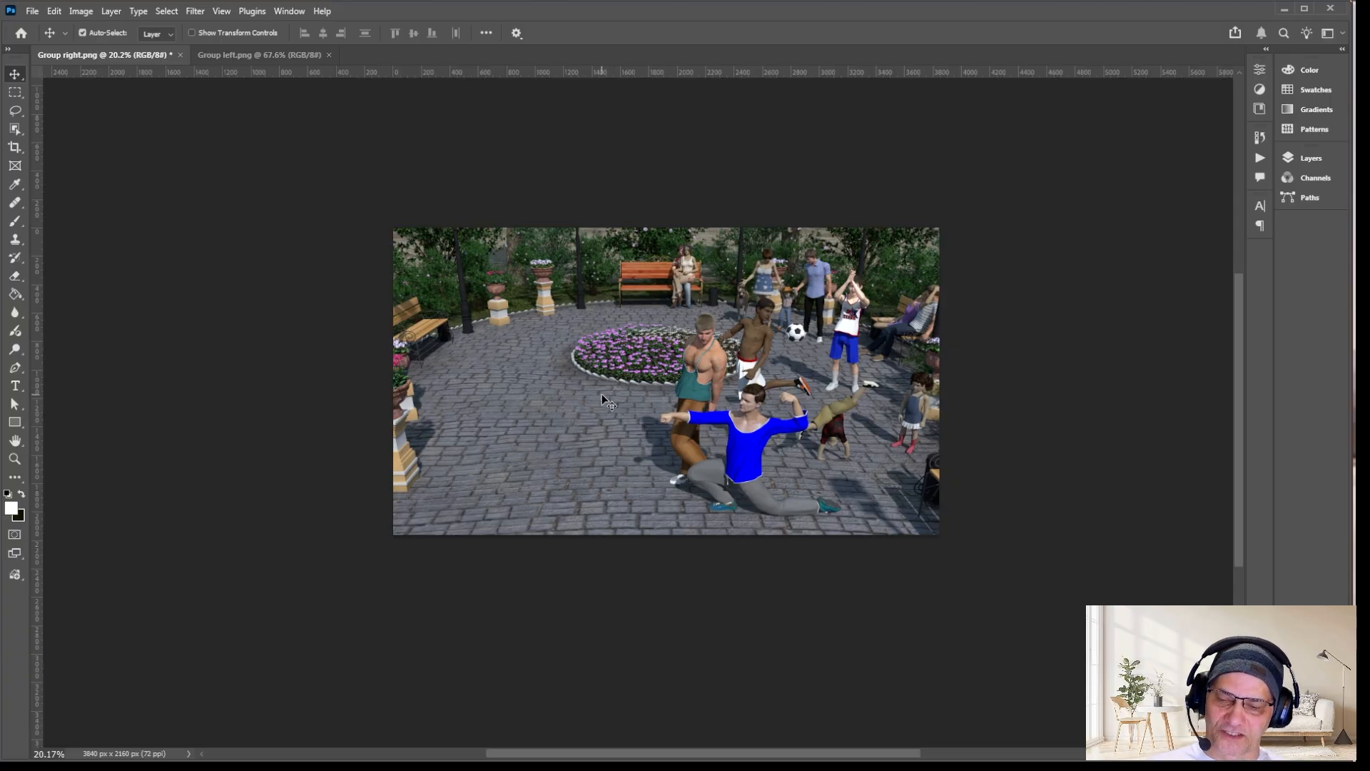
pyautogui.hotkey('ctrl', 'v')
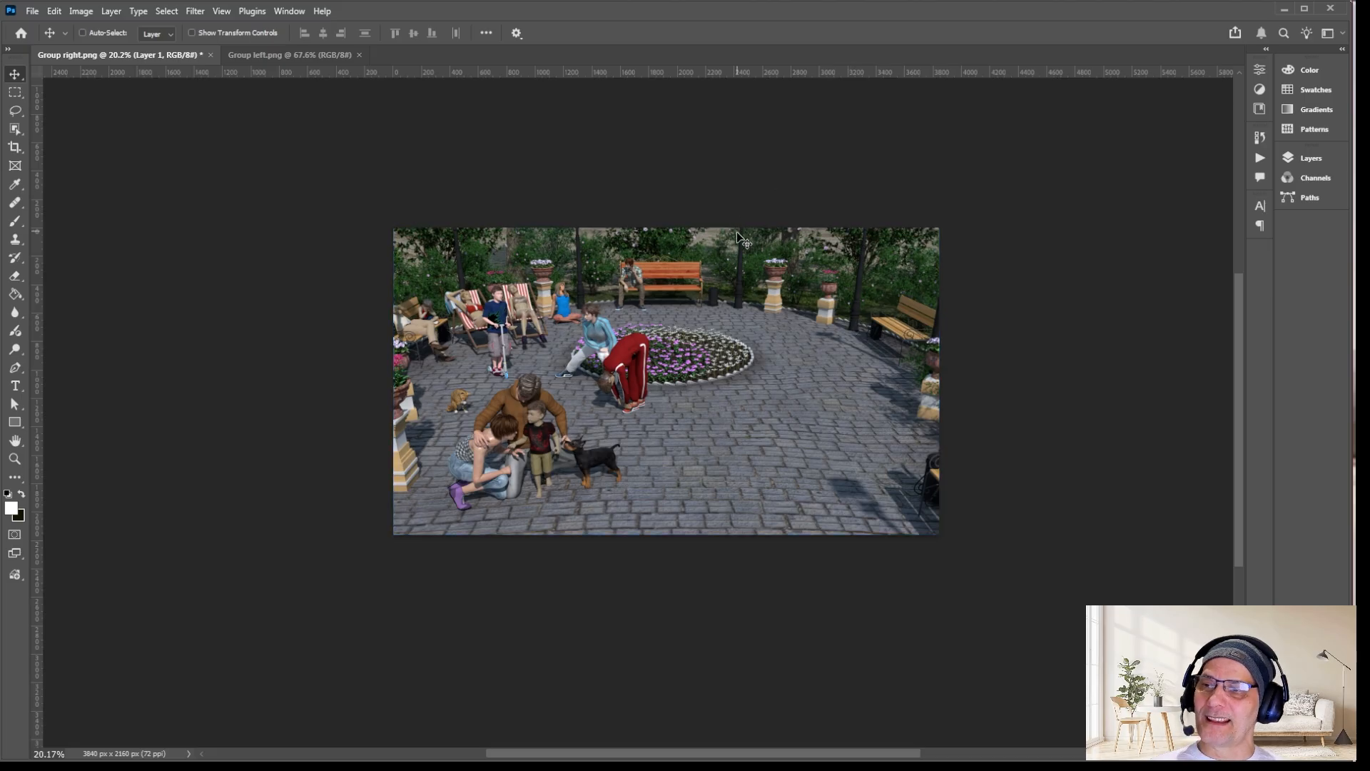
pyautogui.keyDown('alt'); pyautogui.scroll(3, 672, 394); pyautogui.keyUp('alt')
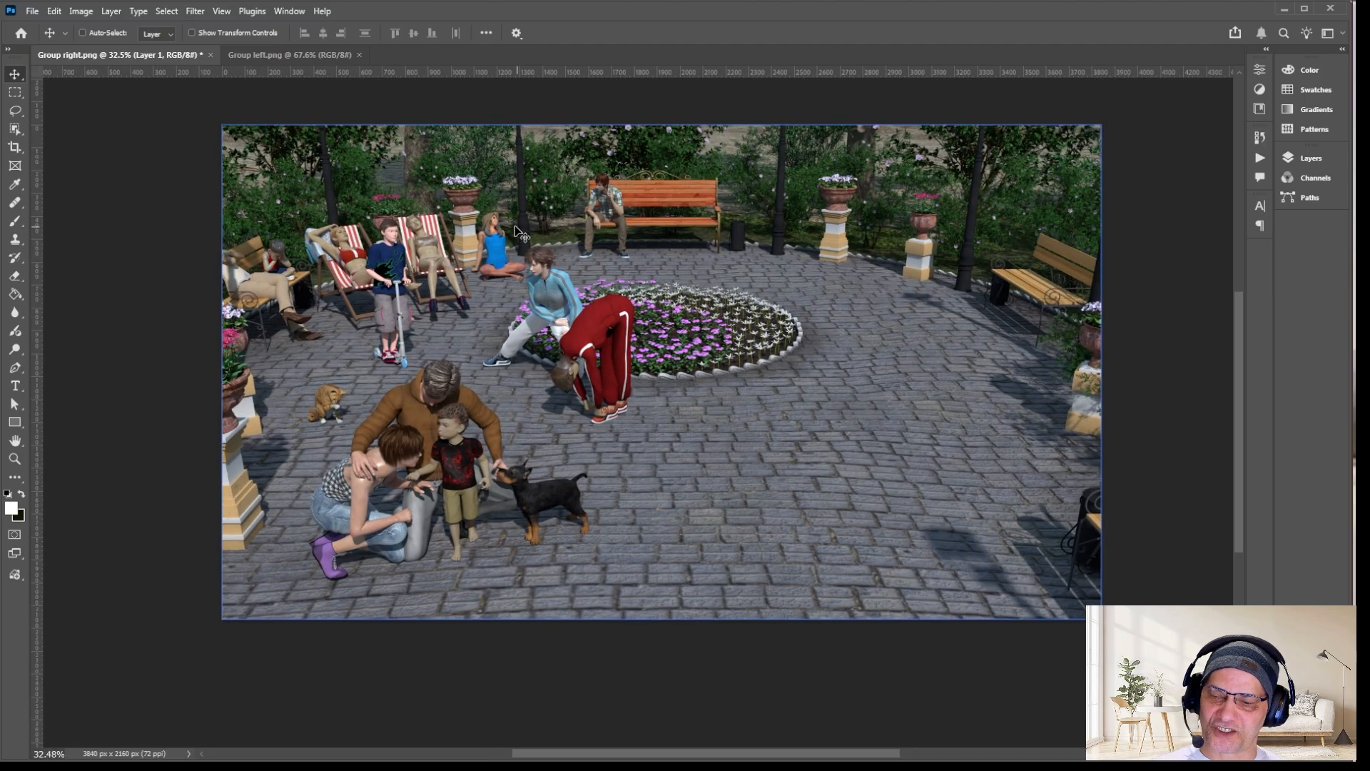
pyautogui.hotkey('ctrl', 'z')
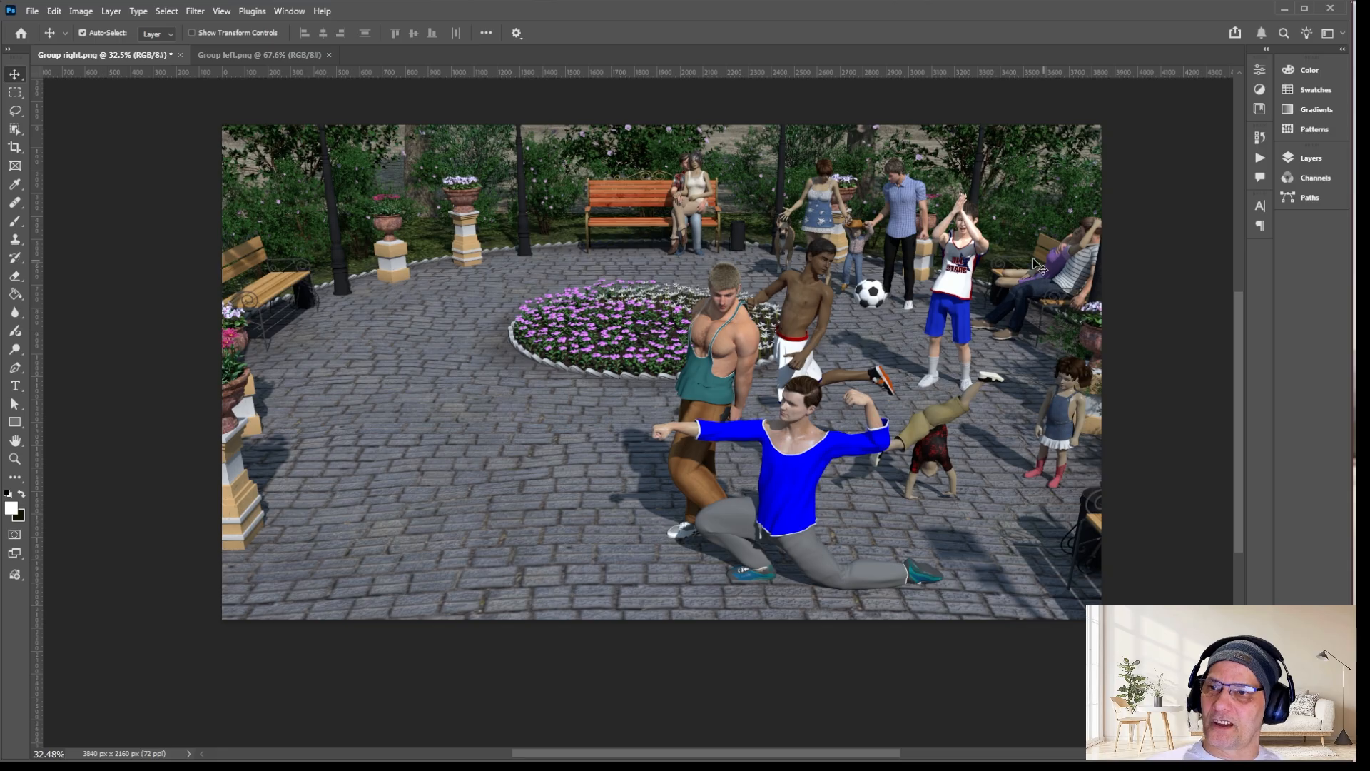
# Try pasting the left-group render over the "Group right" image and shifting it out of alignment, and delete the pasted layer.
pyautogui.hotkey('ctrl', 'v')
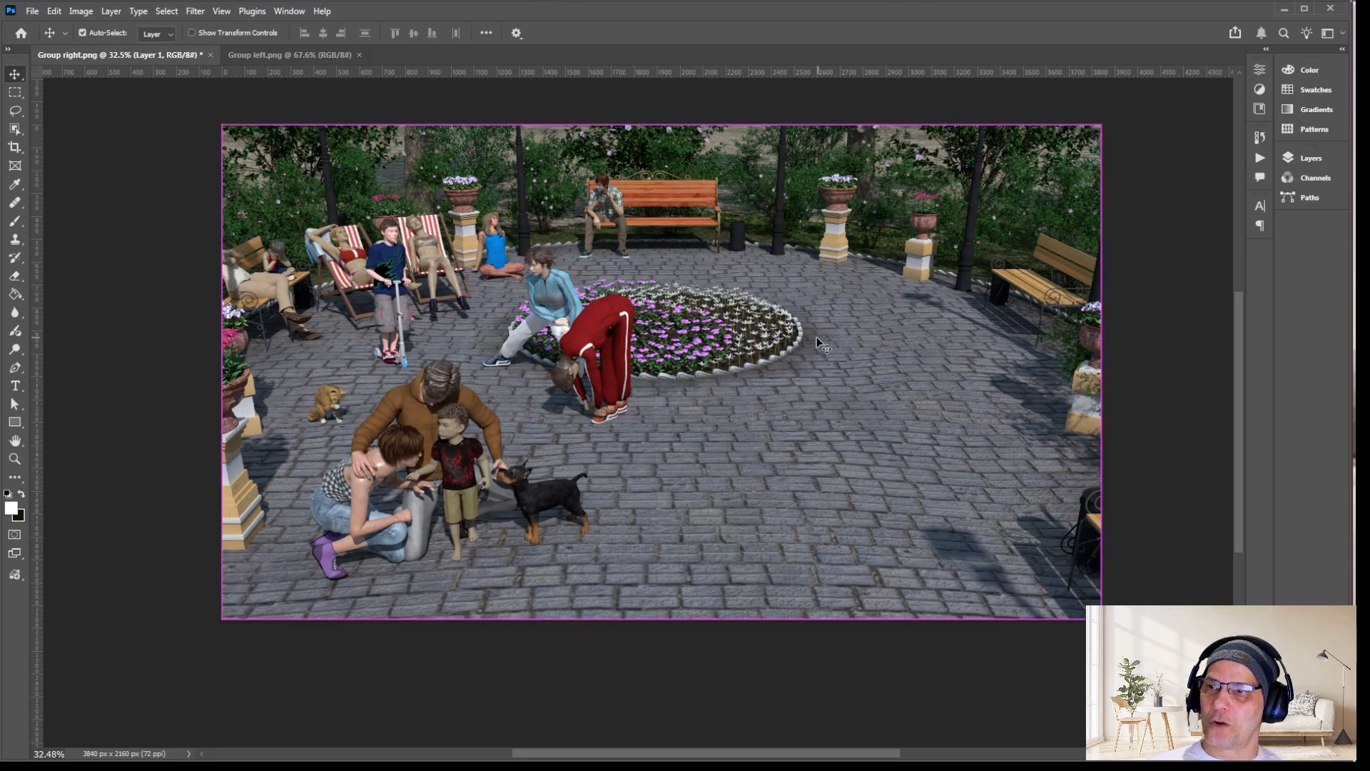
pyautogui.moveTo(721, 340); pyautogui.dragTo(901, 460)
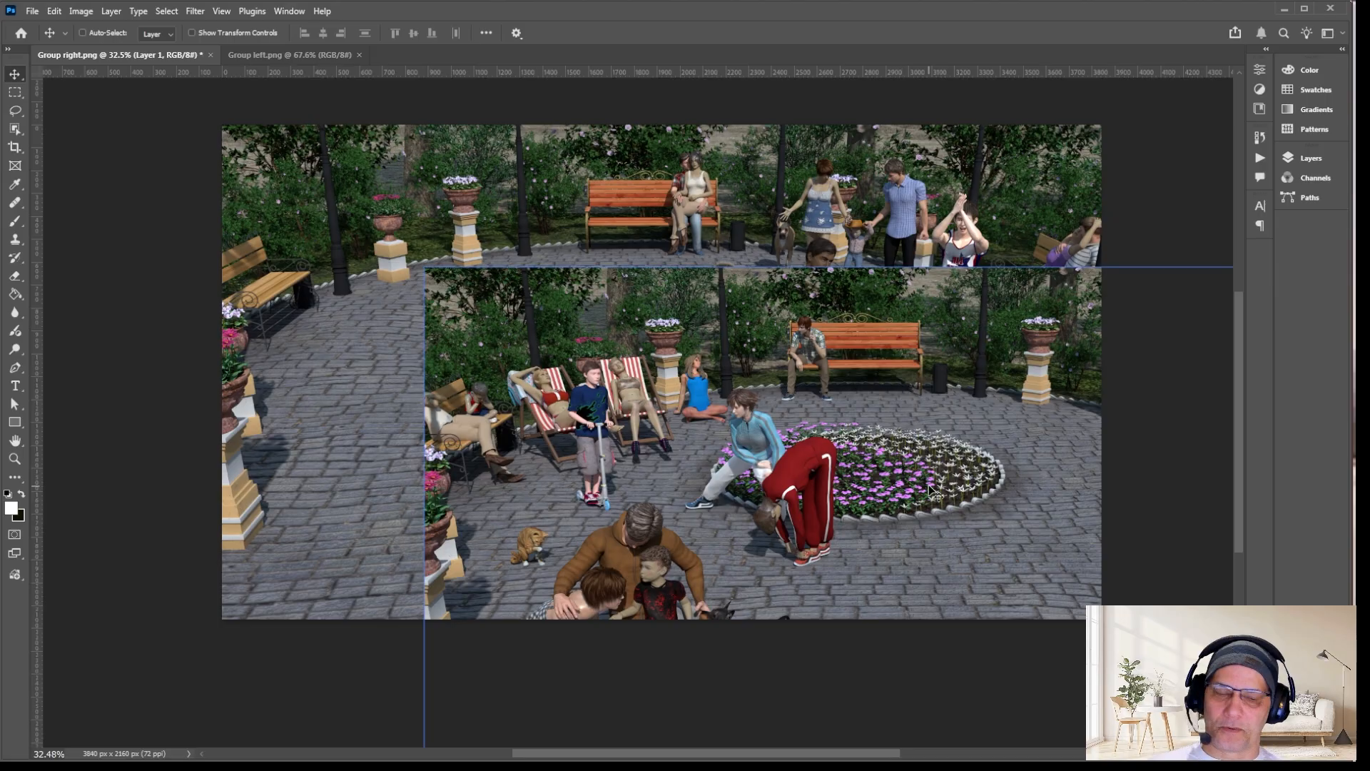
pyautogui.press('Delete')
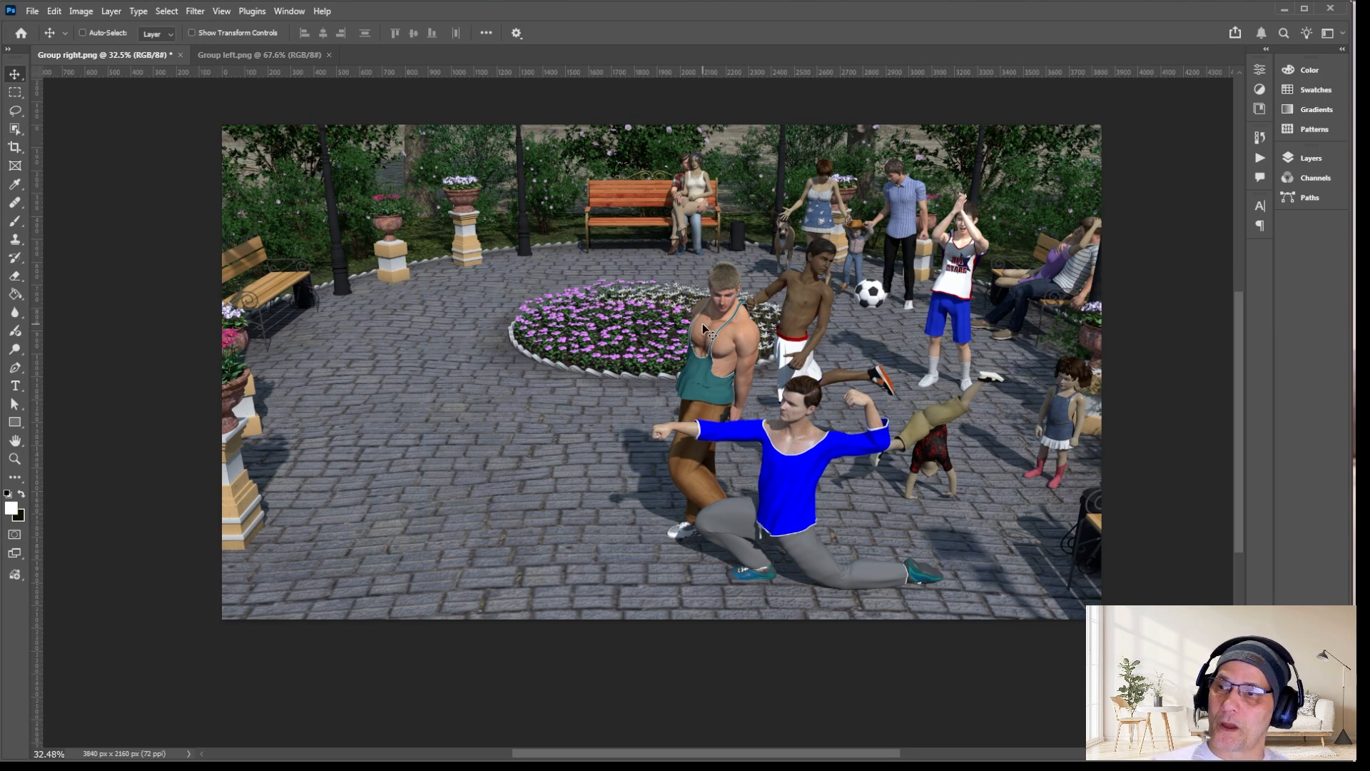
pyautogui.scroll(8, 702, 323)
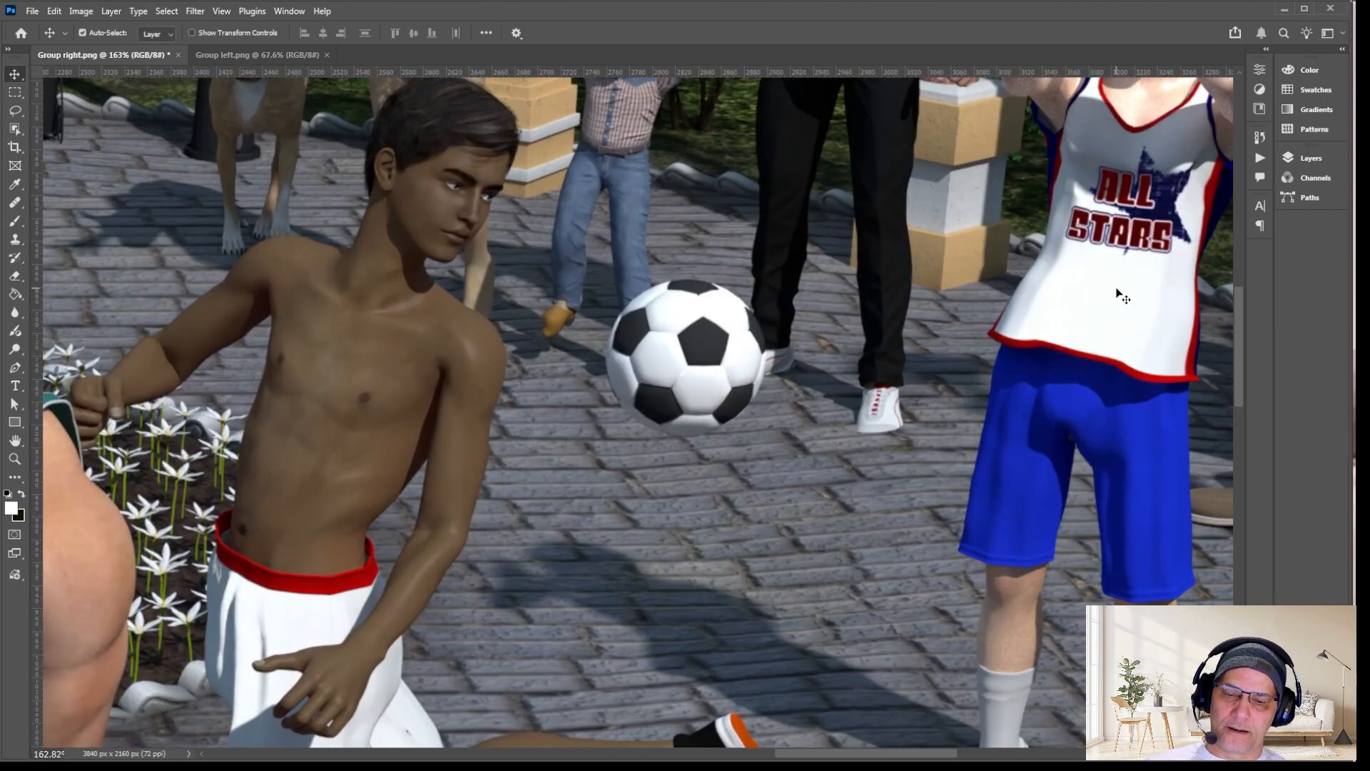
pyautogui.hotkey('ctrl', 'z')
pyautogui.scroll(-9, 928, 314)
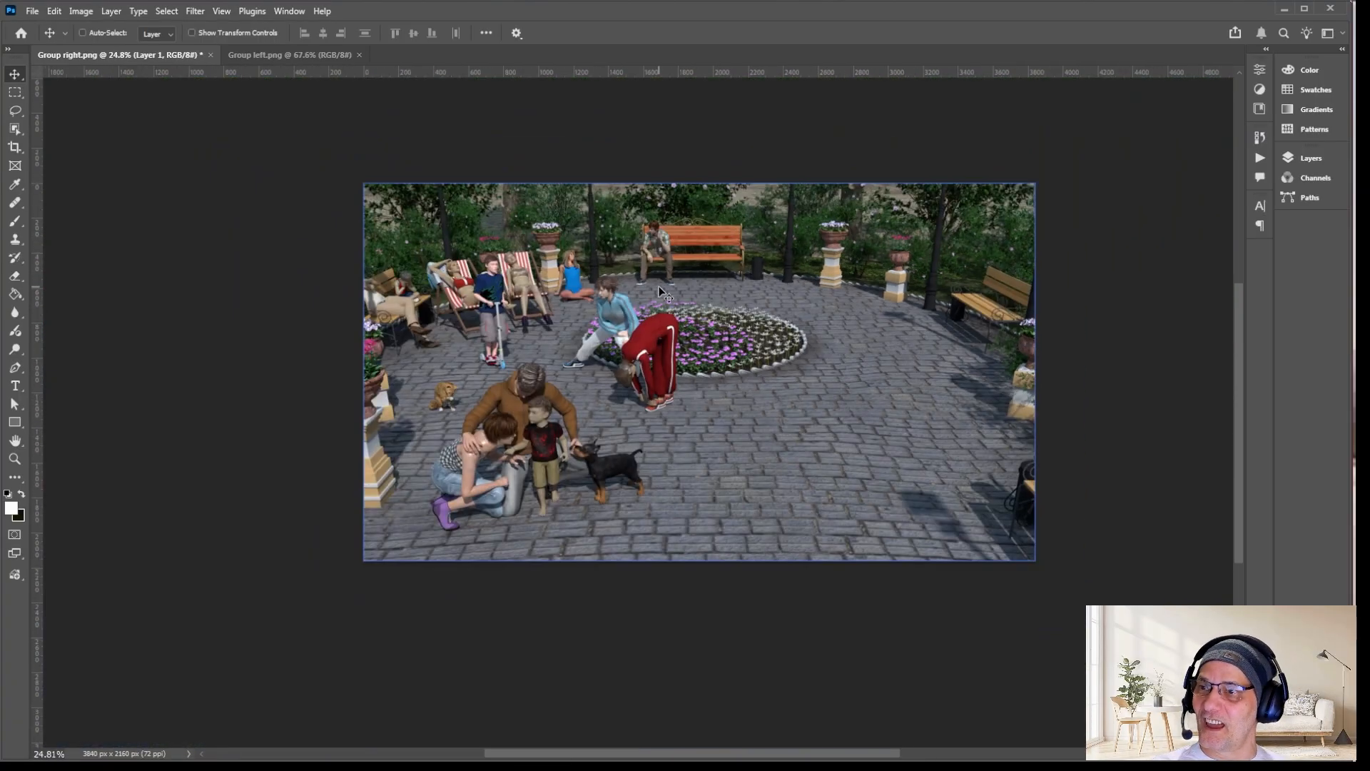
pyautogui.press('Delete')
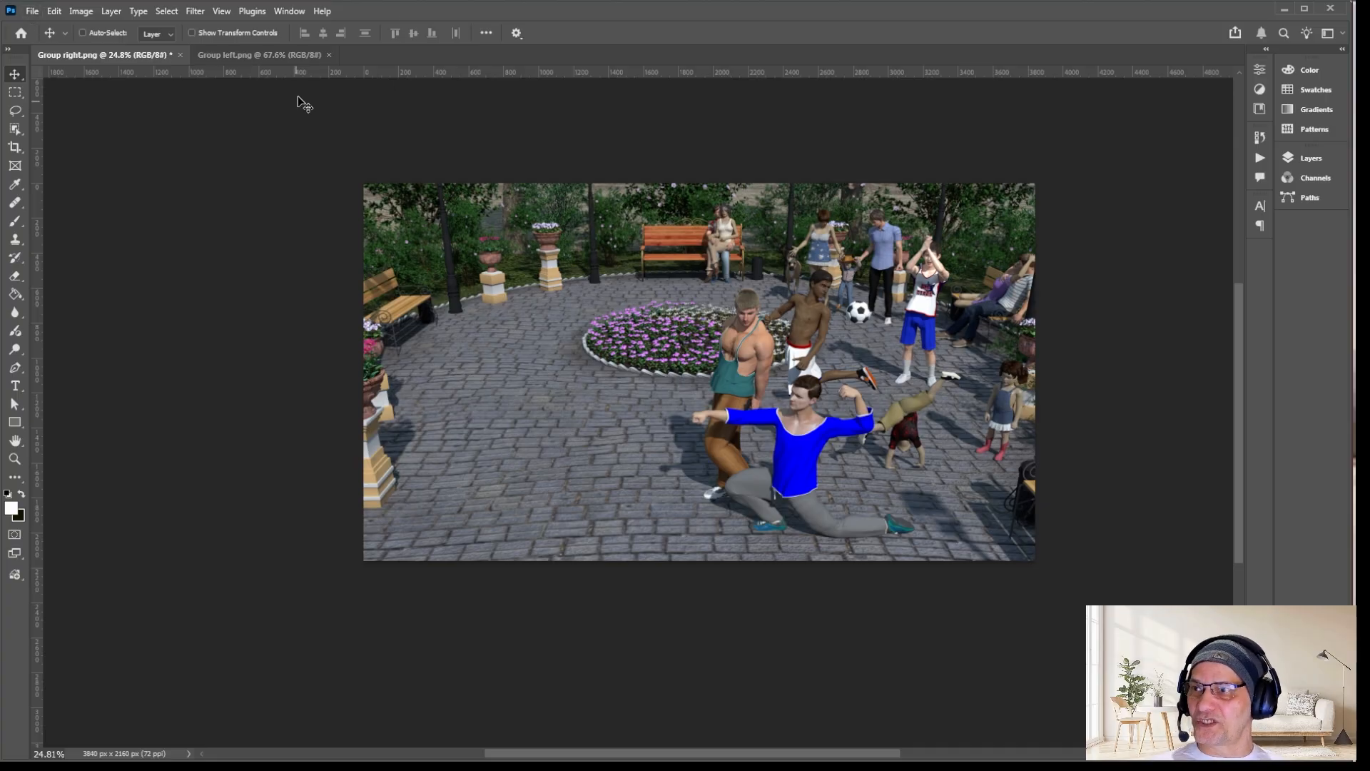
# Place the "Group left" render as an embedded image, aligned over the "Group right" image.
pyautogui.click(28, 12)
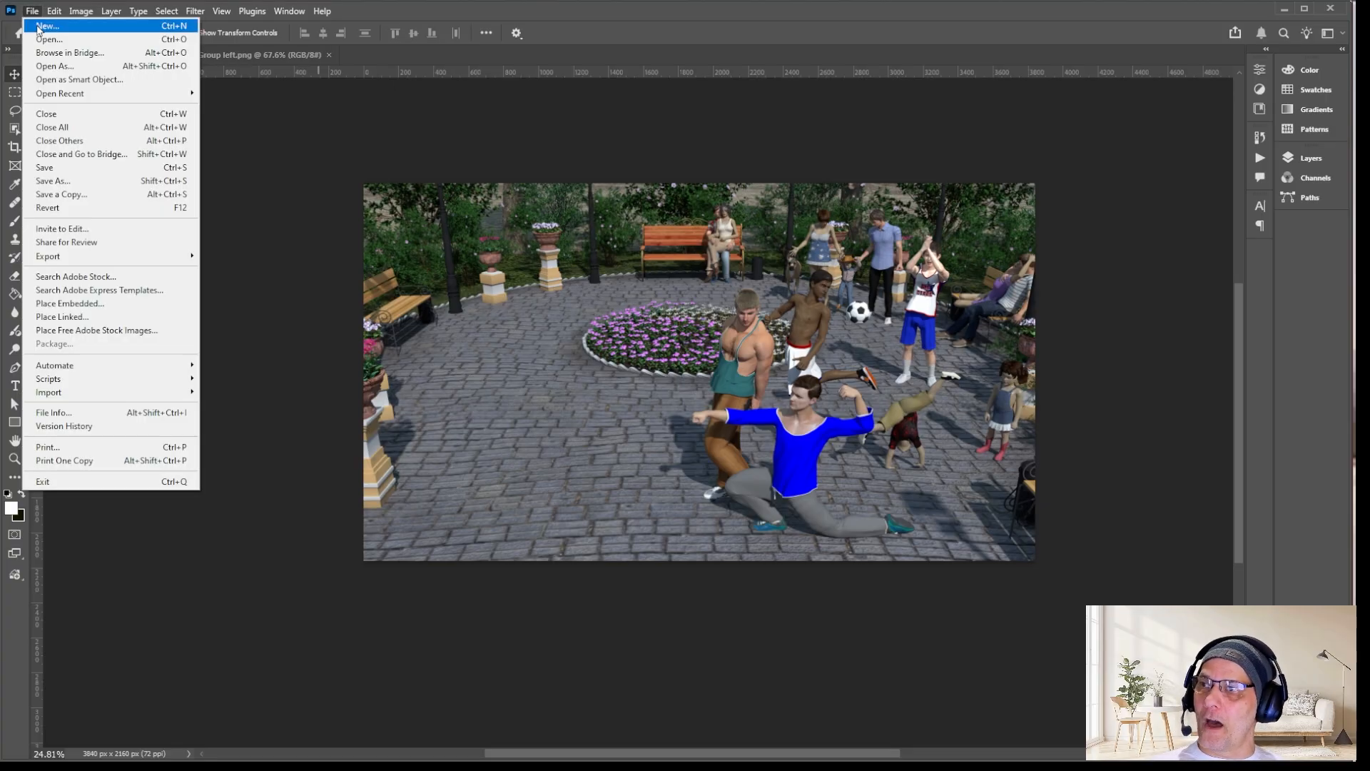
pyautogui.click(90, 307)
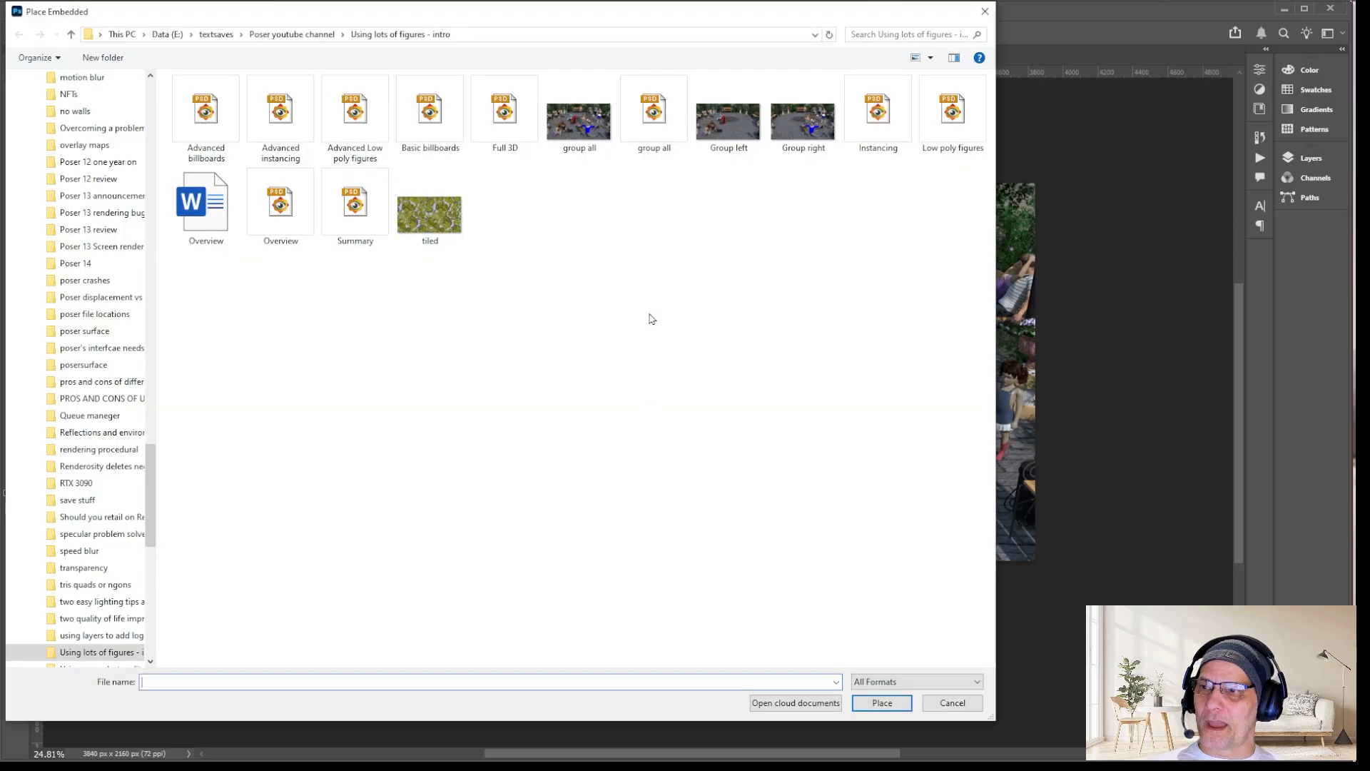
pyautogui.doubleClick(730, 122)
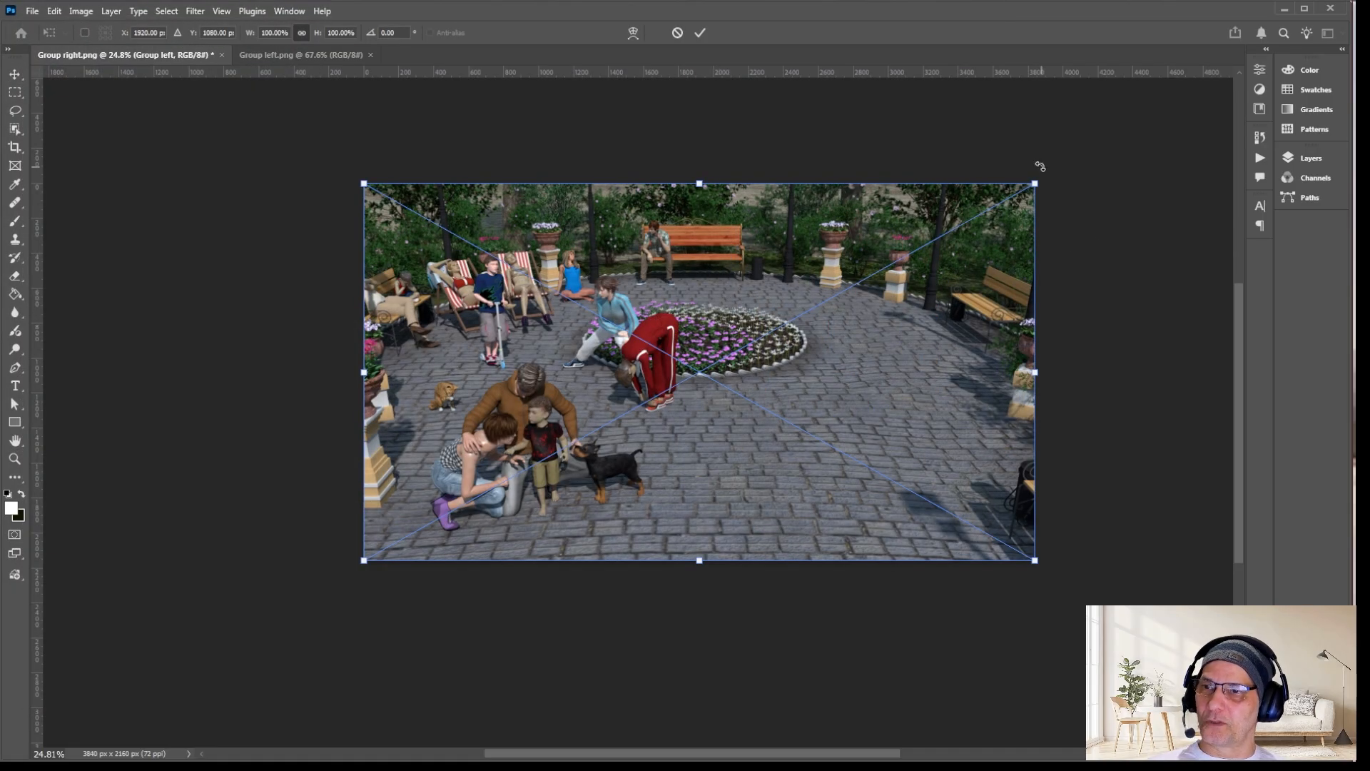
pyautogui.press('Return')
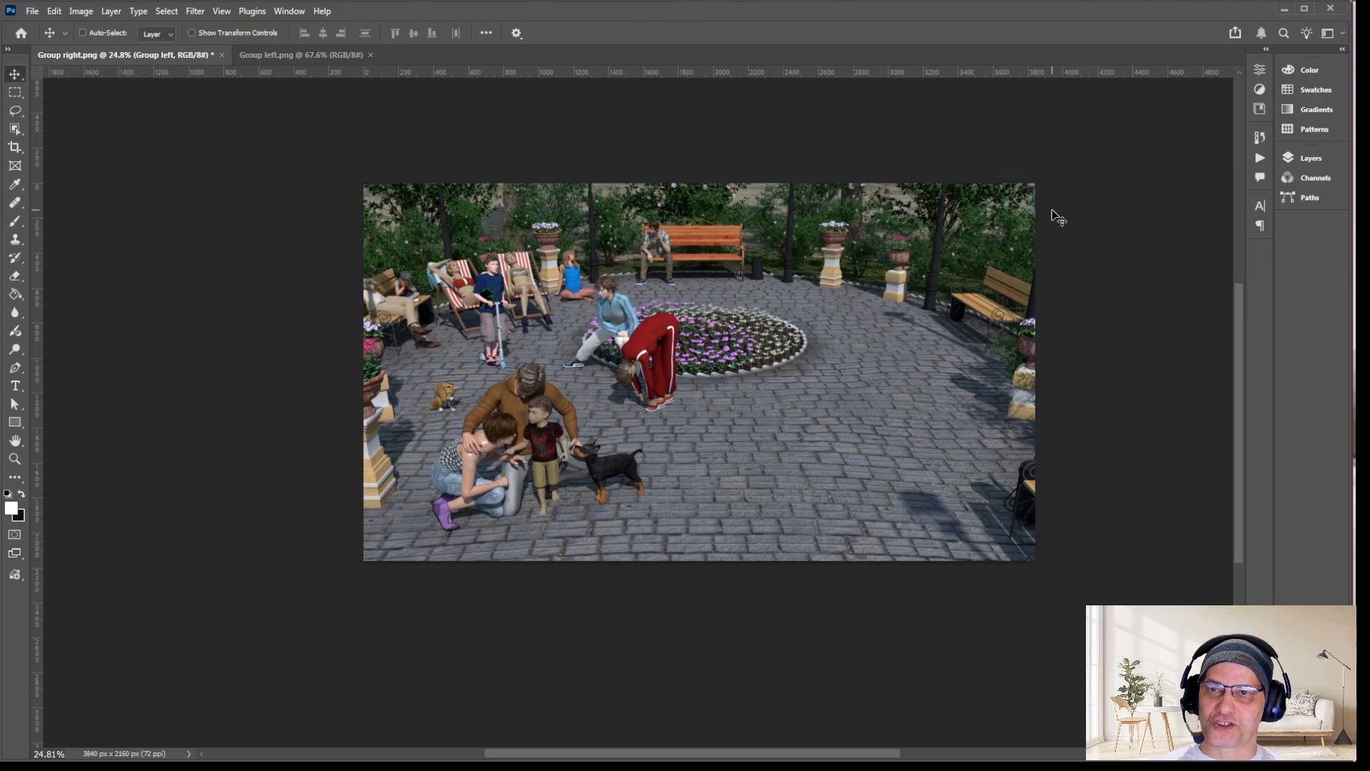
# Expand the collapsed panels to show the layers and history, and rasterize the "Group left" layer.
pyautogui.click(1344, 49)
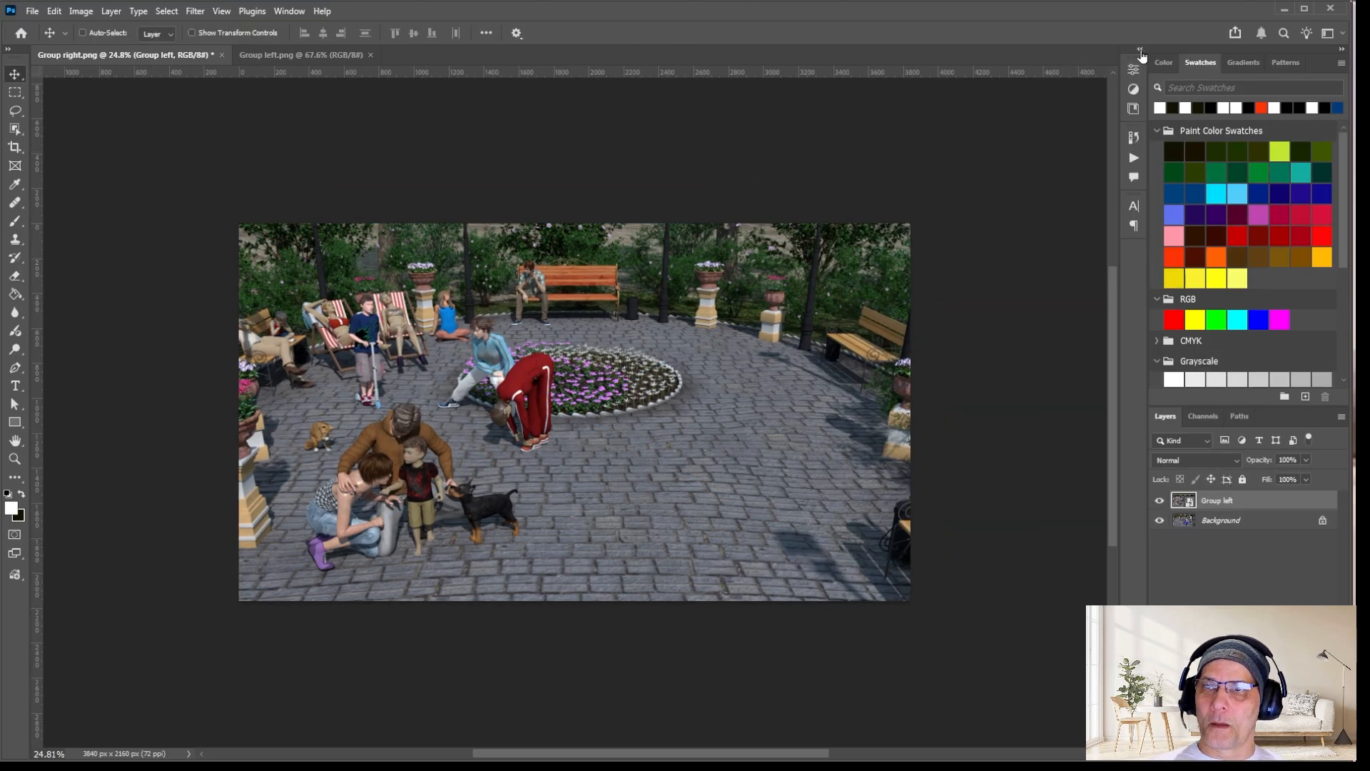
pyautogui.click(1140, 50)
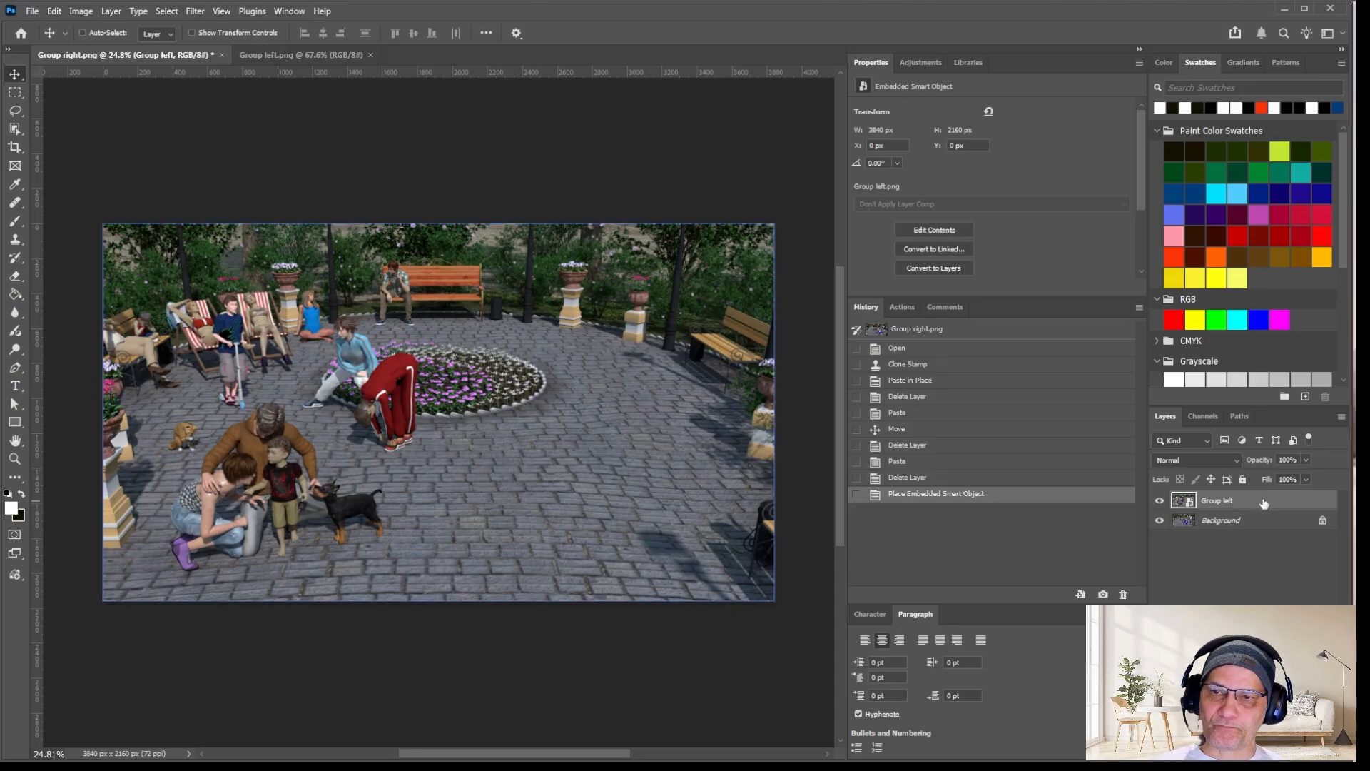
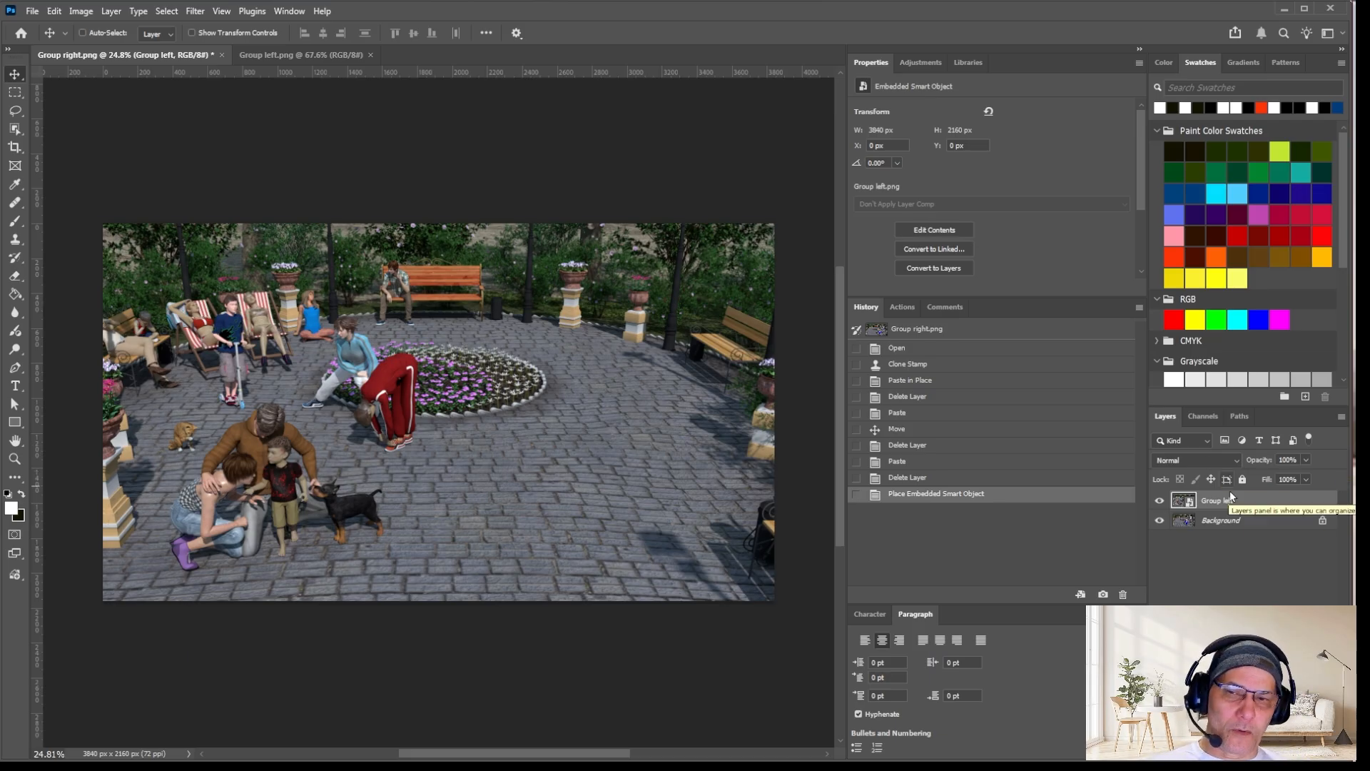
pyautogui.rightClick(1251, 504)
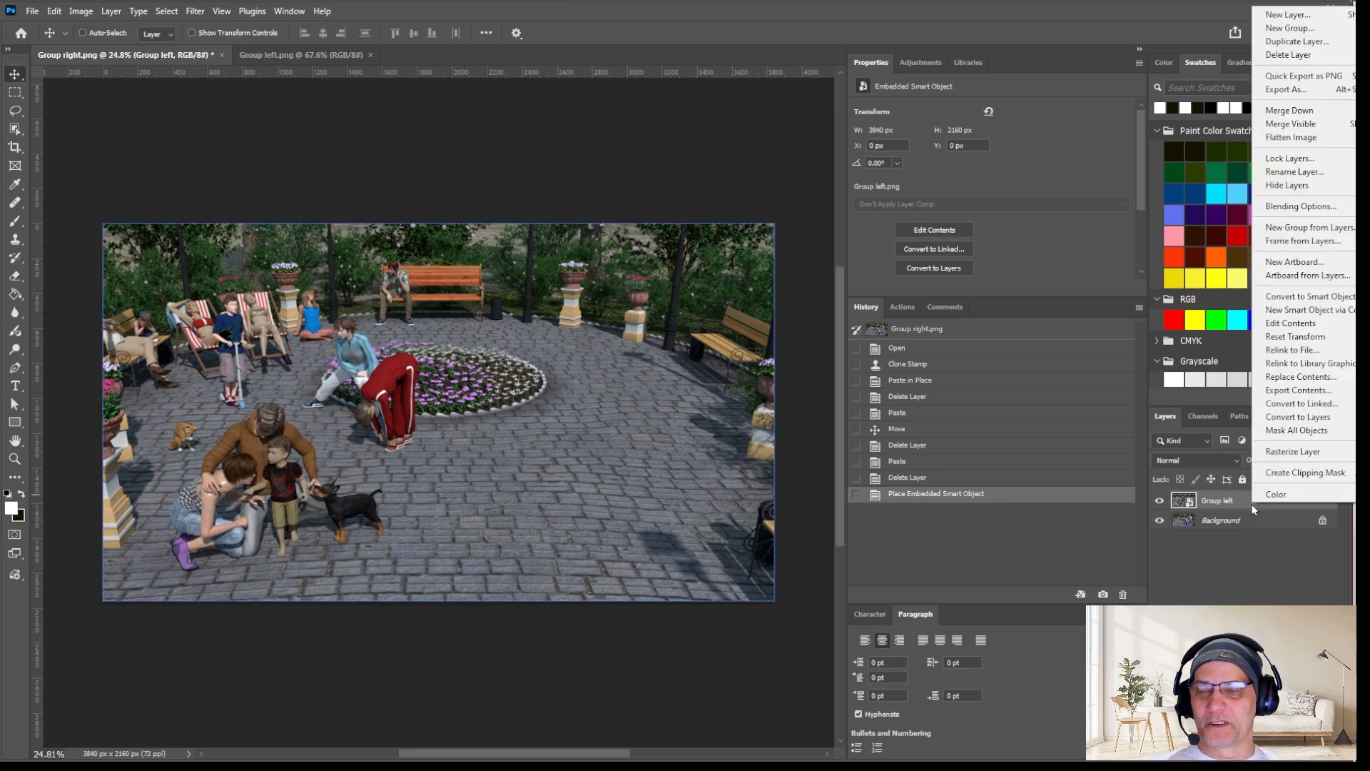
pyautogui.click(1345, 576)
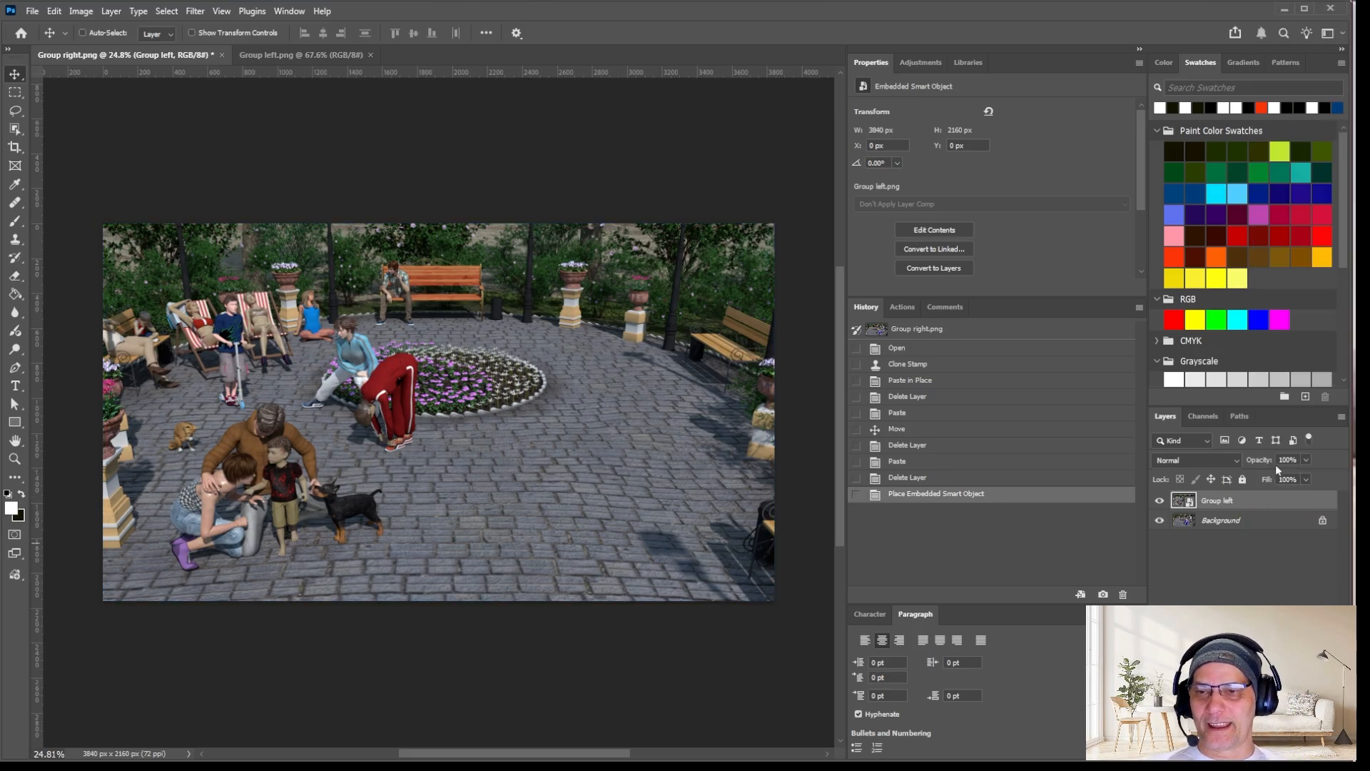
pyautogui.rightClick(1291, 501)
pyautogui.click(1334, 445)
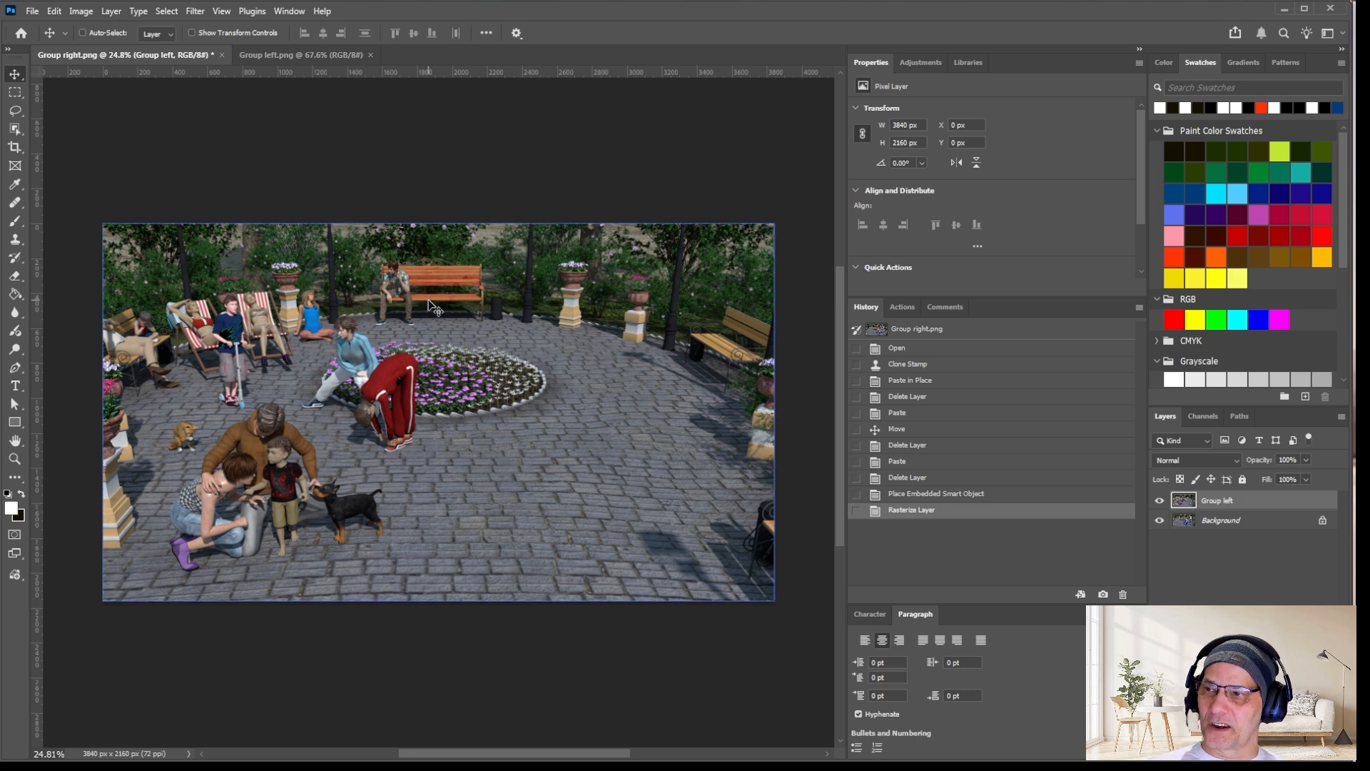
# Set the "Group left" layer's opacity to 50% and activate the freehand Lasso Tool.
pyautogui.press('5')
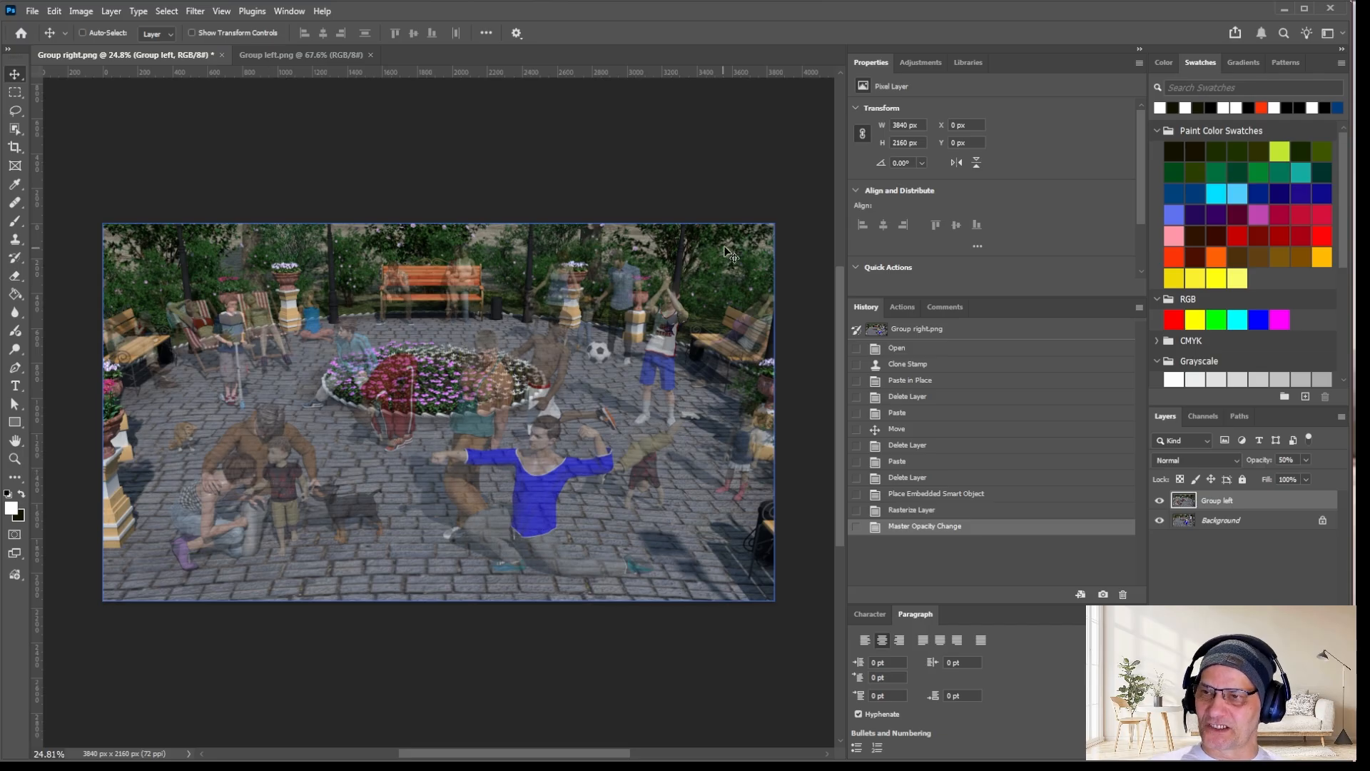
pyautogui.click(15, 113)
pyautogui.rightClick(15, 112)
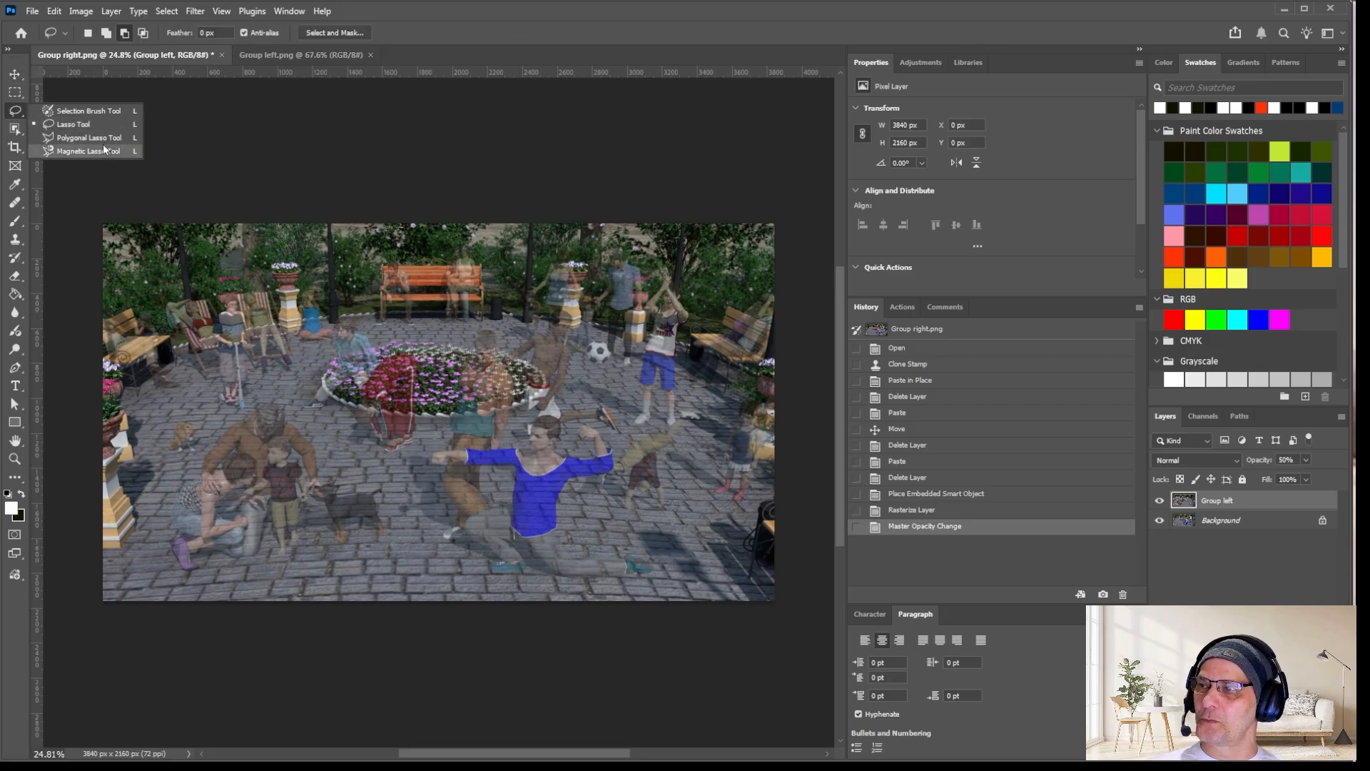
pyautogui.click(87, 122)
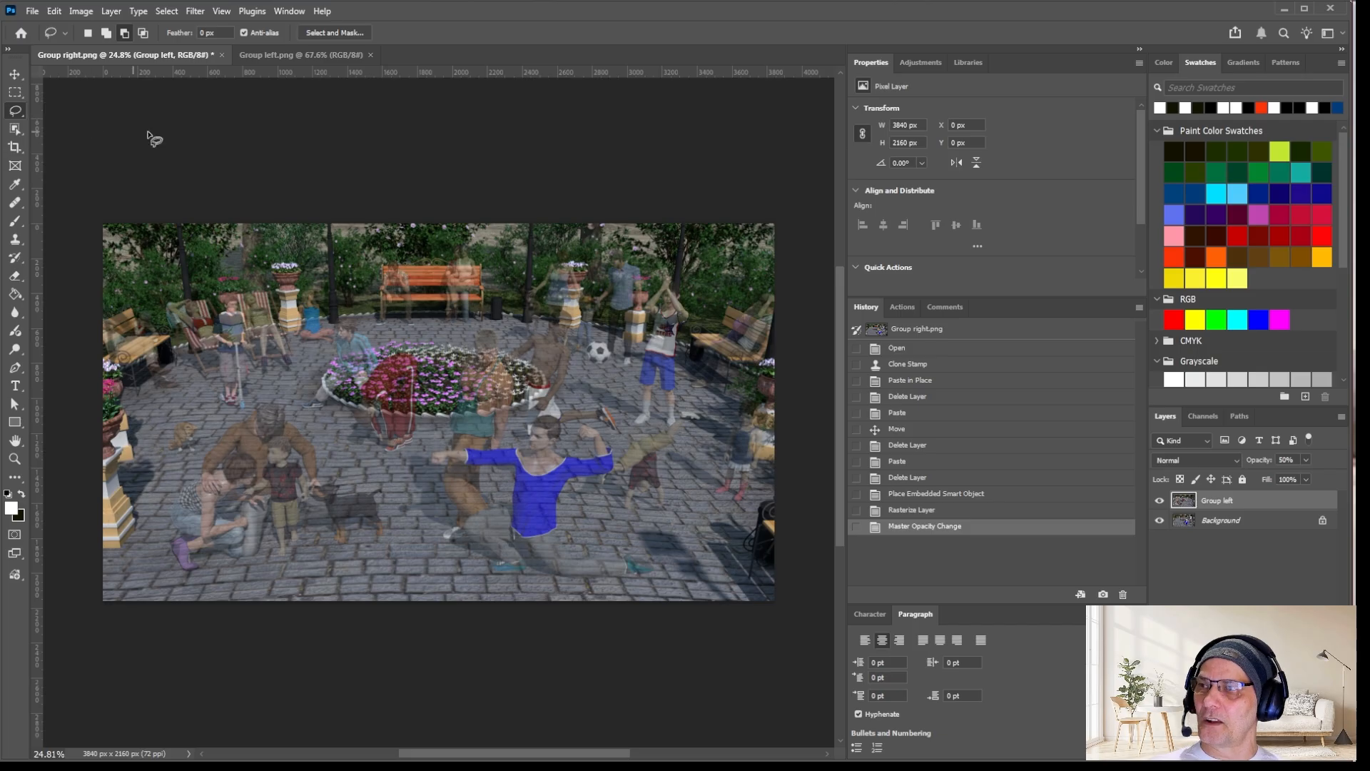
# Lasso the right half of the "Group left" layer between the two figure groups, delete that area and deselect.
pyautogui.keyDown('alt'); pyautogui.scroll(3, 529, 298); pyautogui.keyUp('alt')
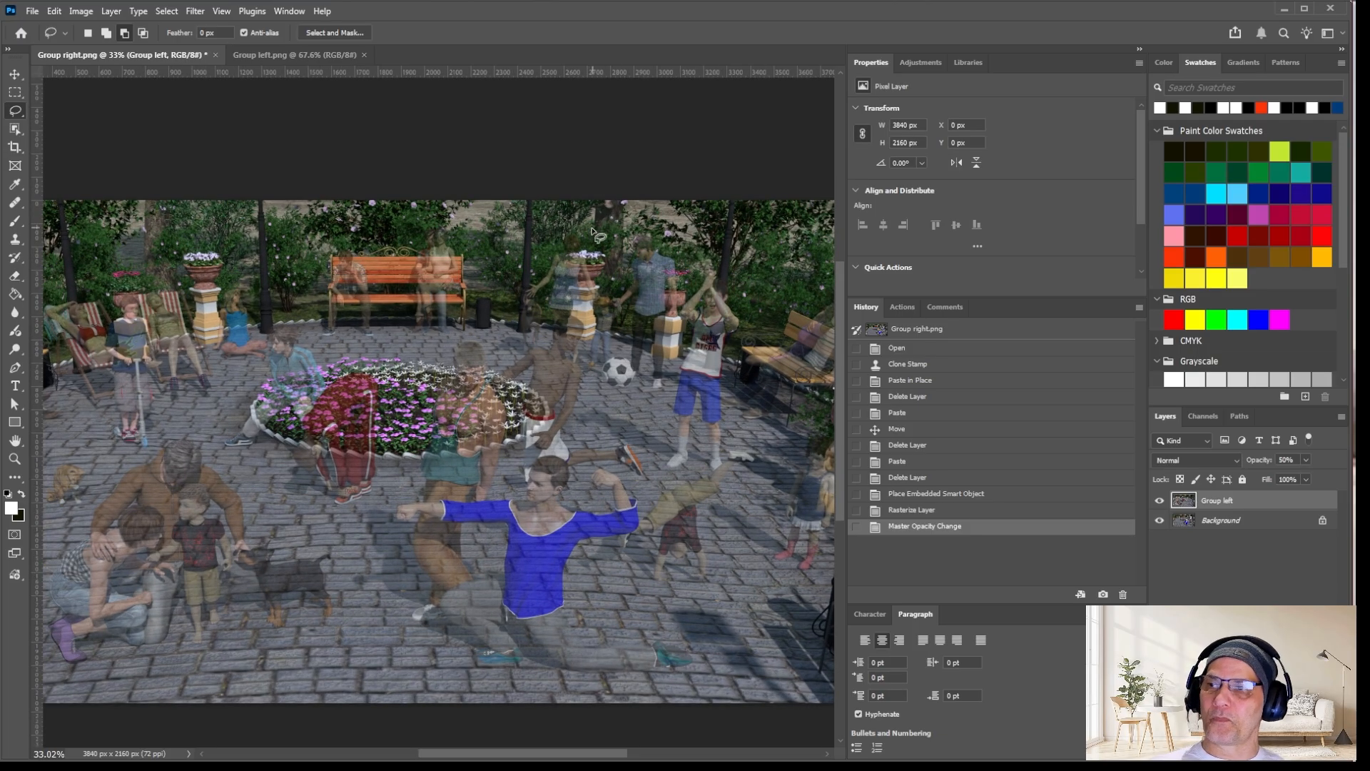
pyautogui.keyDown('alt'); pyautogui.scroll(-3, 433, 198); pyautogui.keyUp('alt')
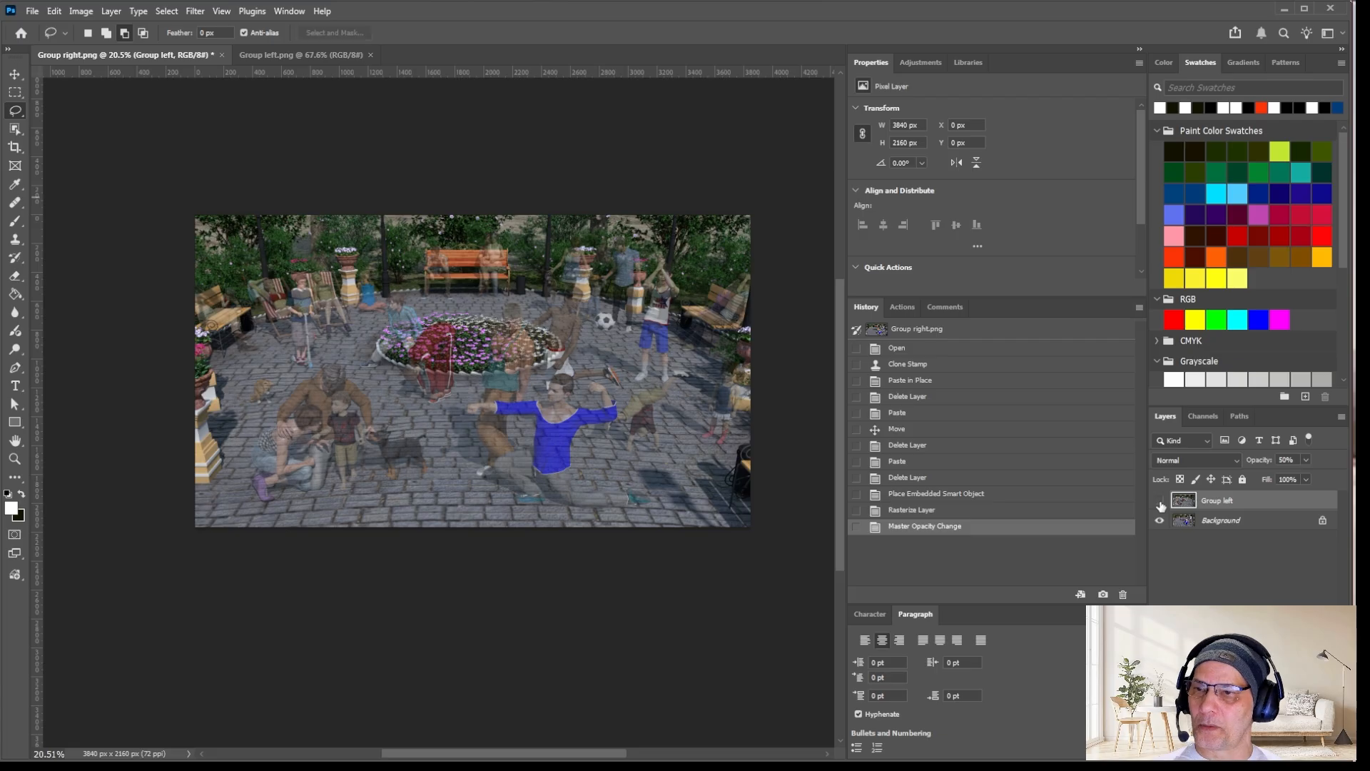
pyautogui.click(1159, 500)
pyautogui.click(1159, 501)
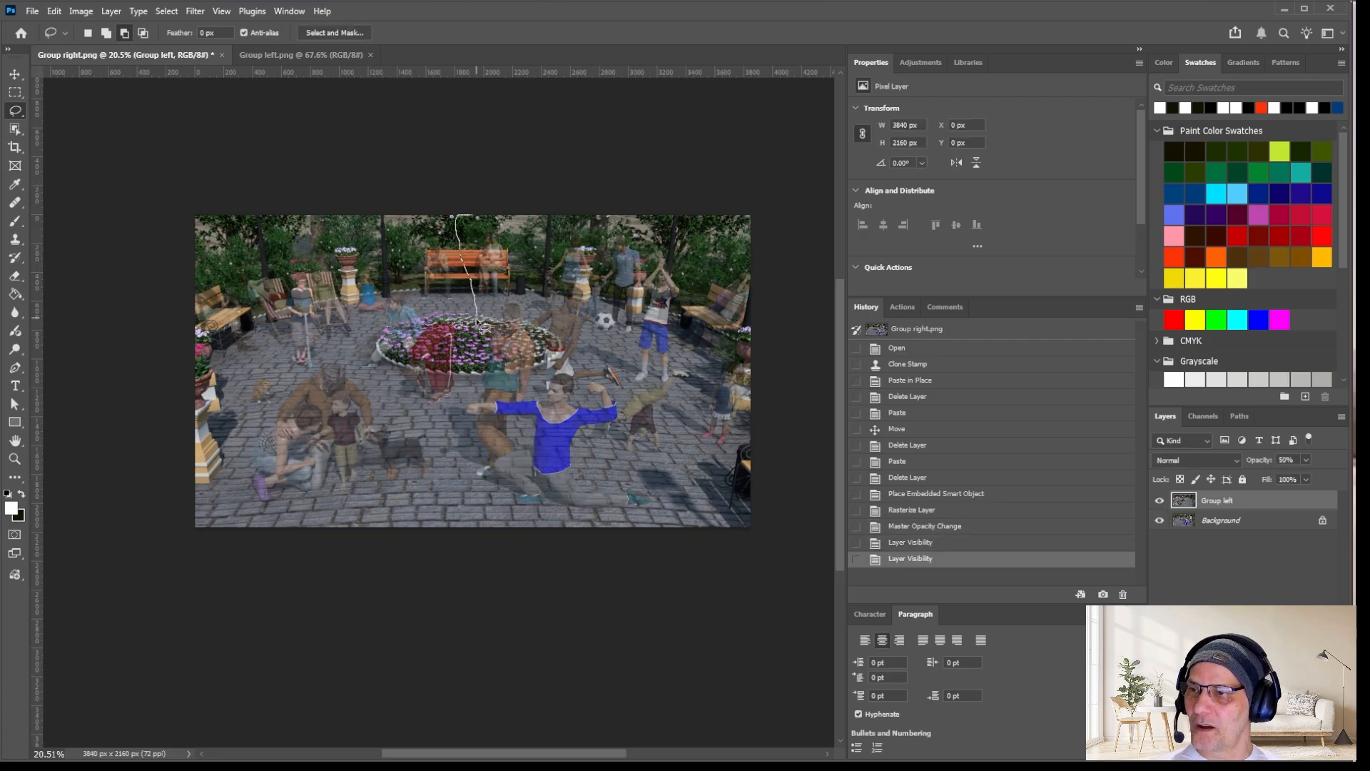
pyautogui.moveTo(457, 391); pyautogui.dragTo(432, 423)
pyautogui.moveTo(441, 482)
pyautogui.mouseDown()
pyautogui.moveTo(590, 559)
pyautogui.moveTo(839, 509)
pyautogui.moveTo(849, 153)
pyautogui.moveTo(504, 152)
pyautogui.mouseUp()
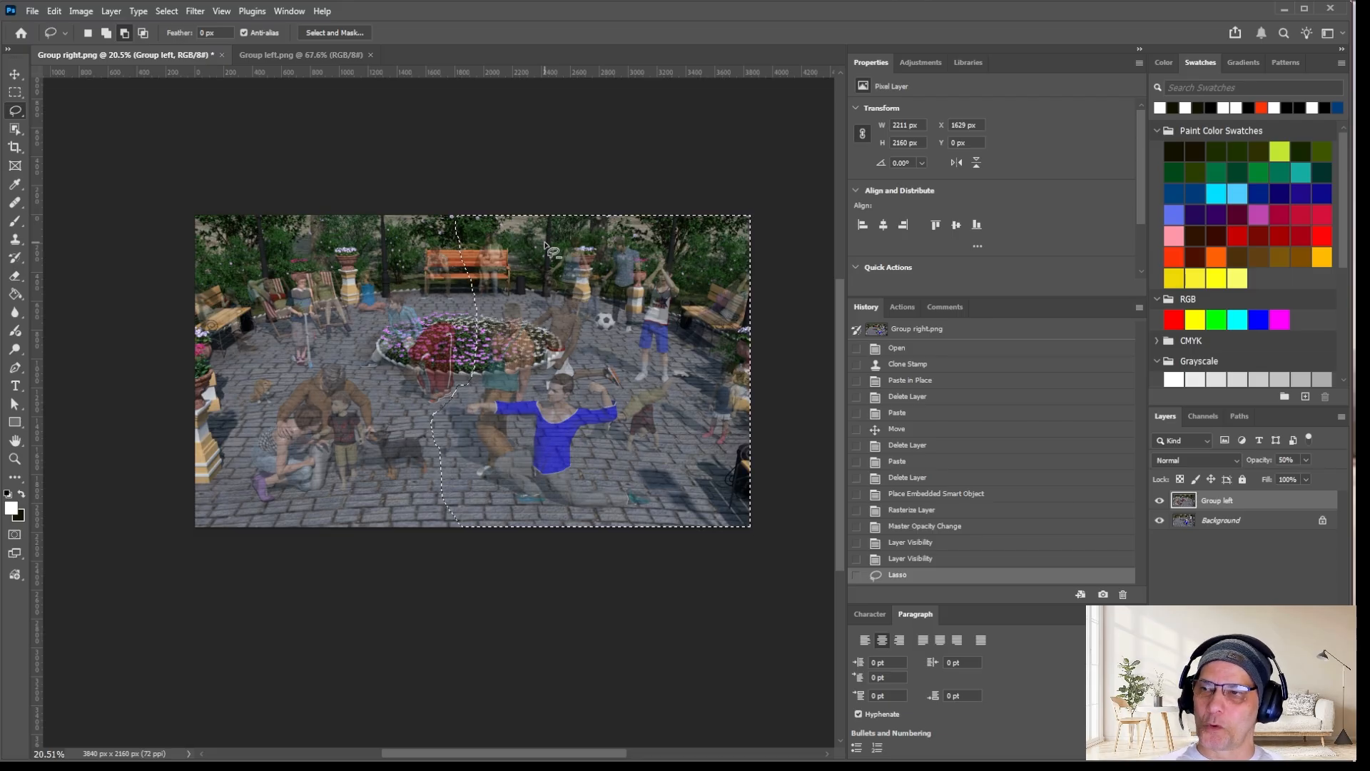
pyautogui.press('Delete')
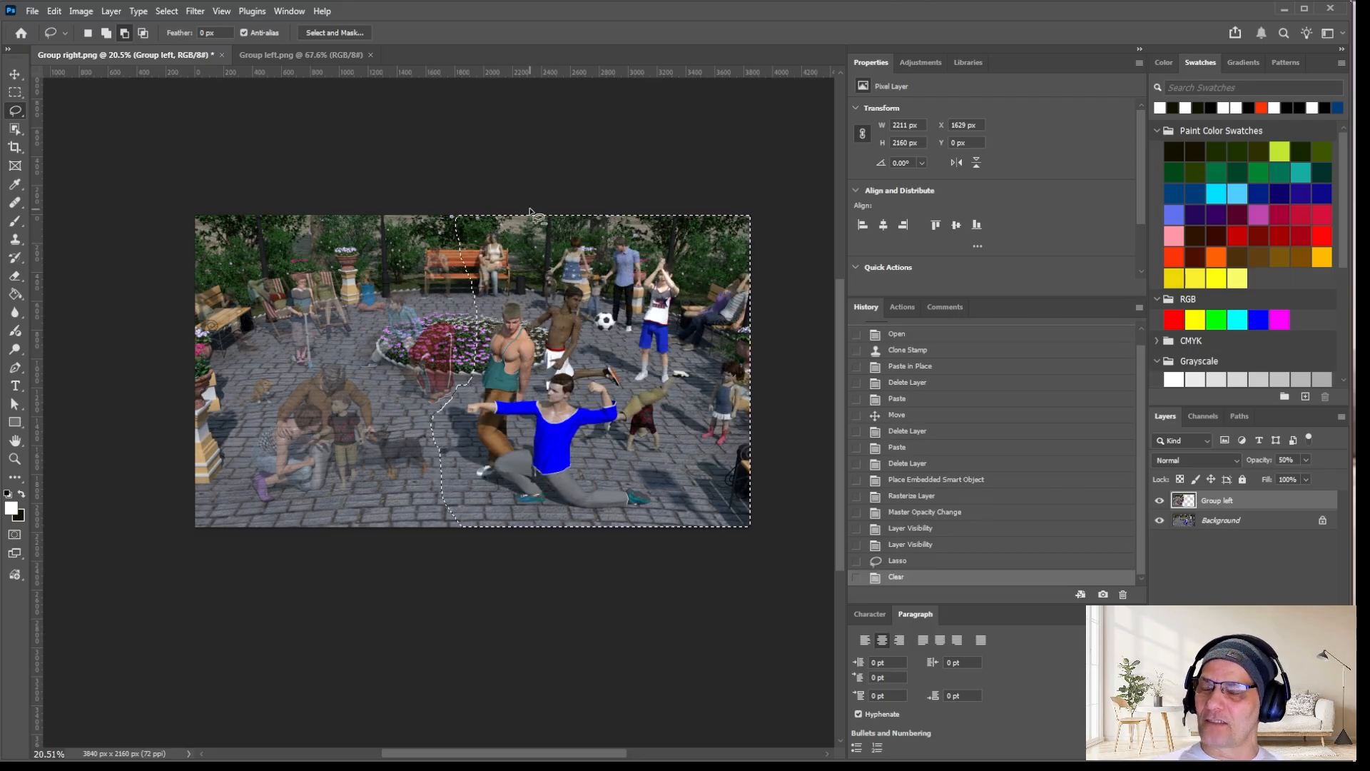
pyautogui.hotkey('ctrl', 'd')
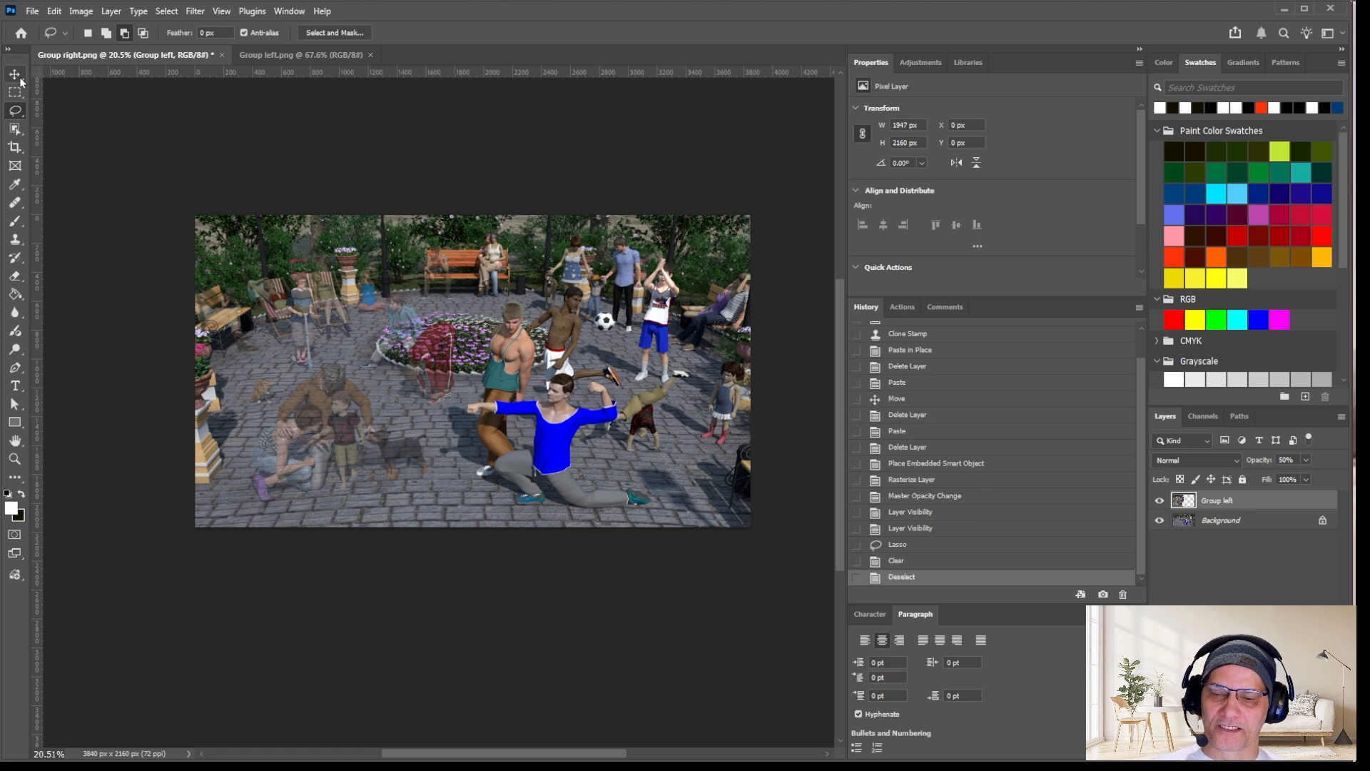
# Set the "Group left" layer's opacity to 100%, and deselect the layer with the Move tool active.
pyautogui.press('0')
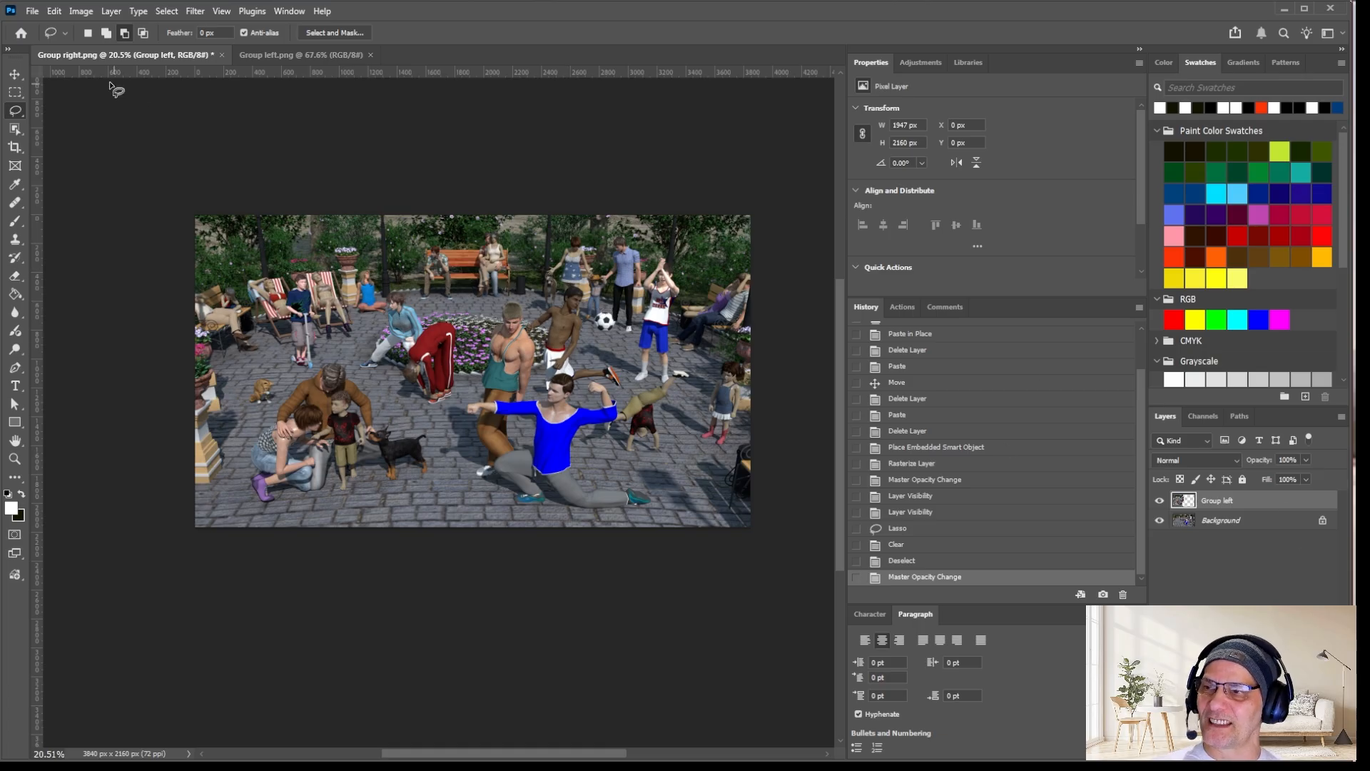
pyautogui.click(13, 73)
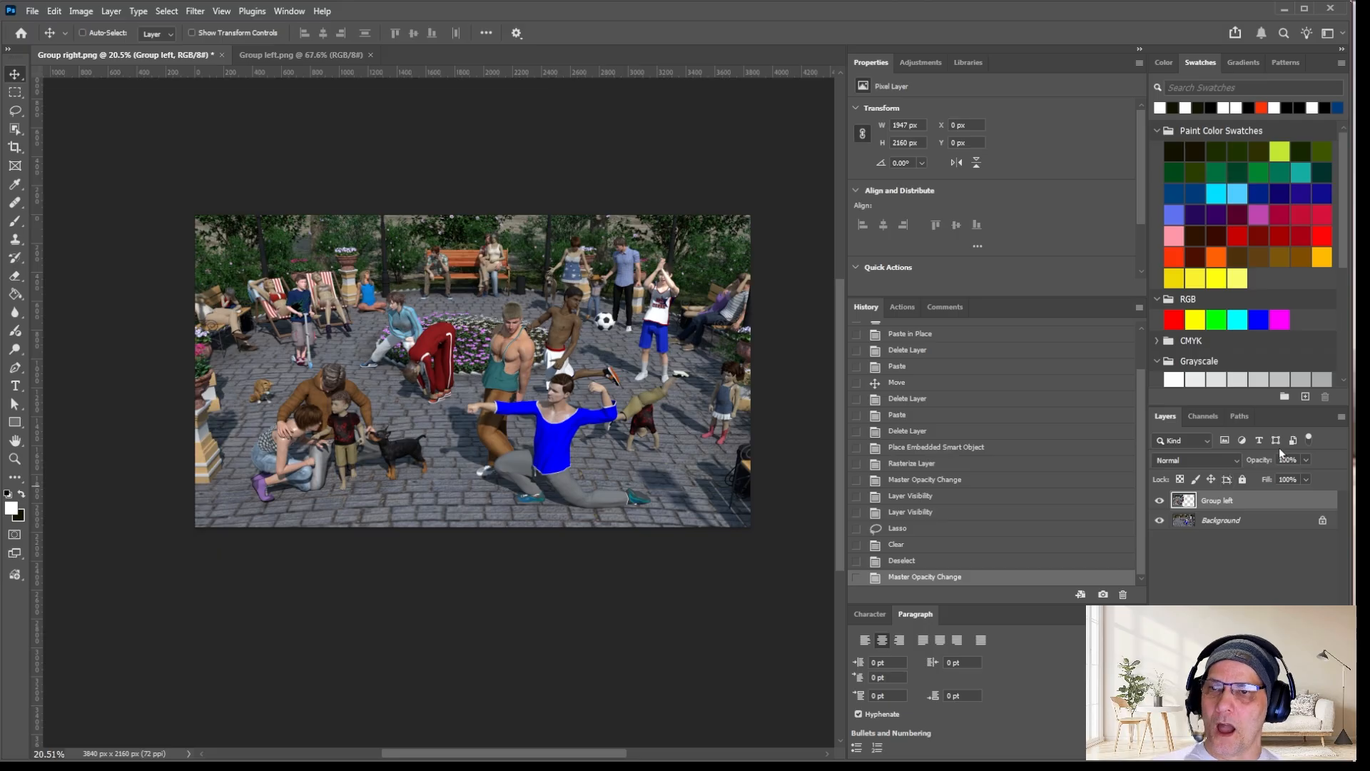
pyautogui.click(1305, 460)
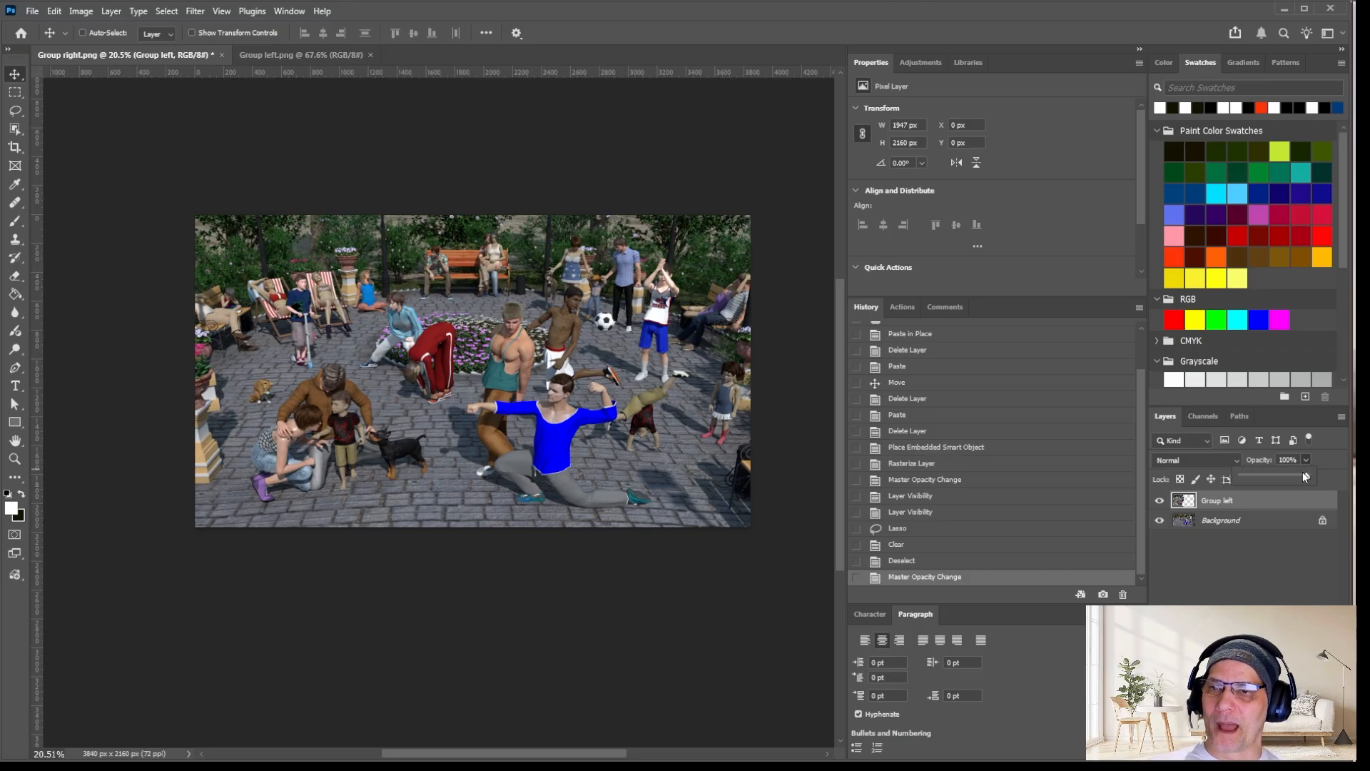
pyautogui.moveTo(1308, 481); pyautogui.dragTo(1346, 470)
pyautogui.click(1272, 564)
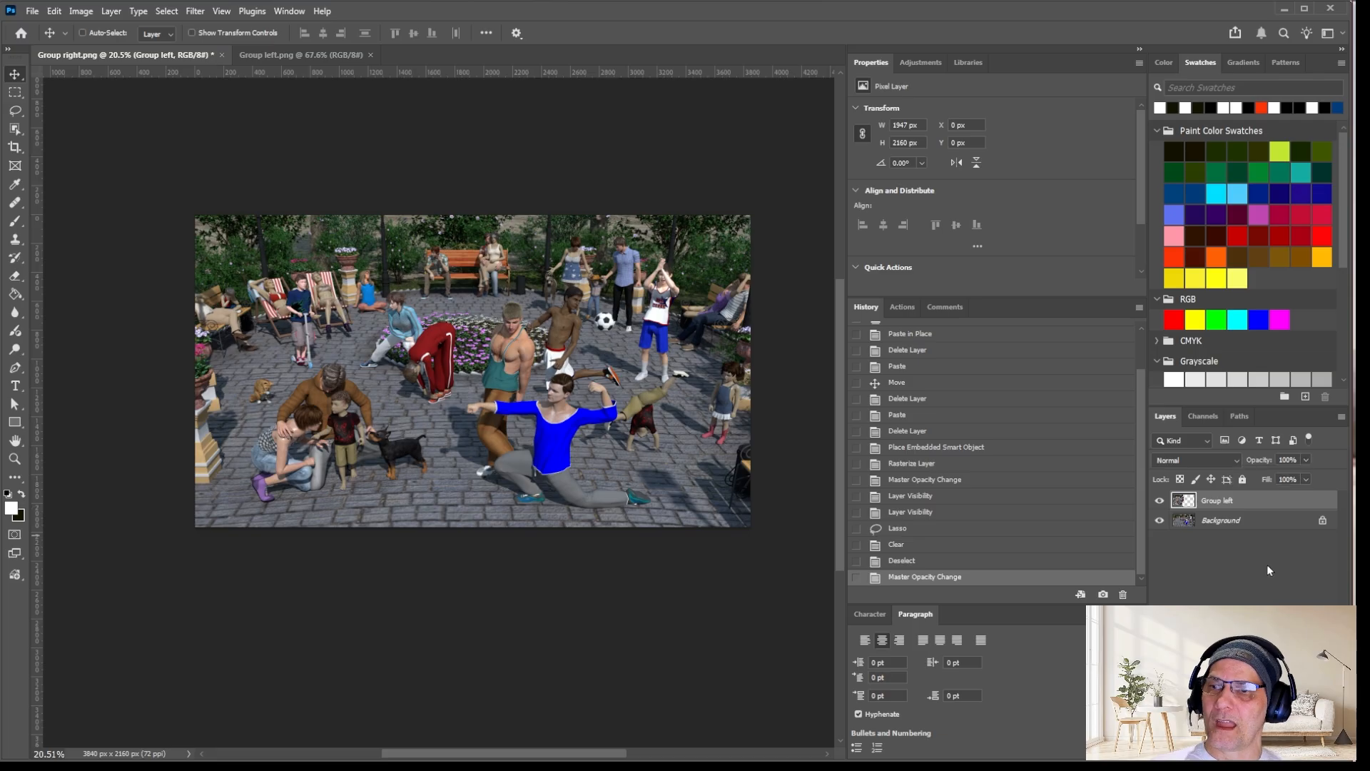
pyautogui.click(1272, 564)
pyautogui.keyDown('alt'); pyautogui.scroll(2, 457, 321); pyautogui.keyUp('alt')
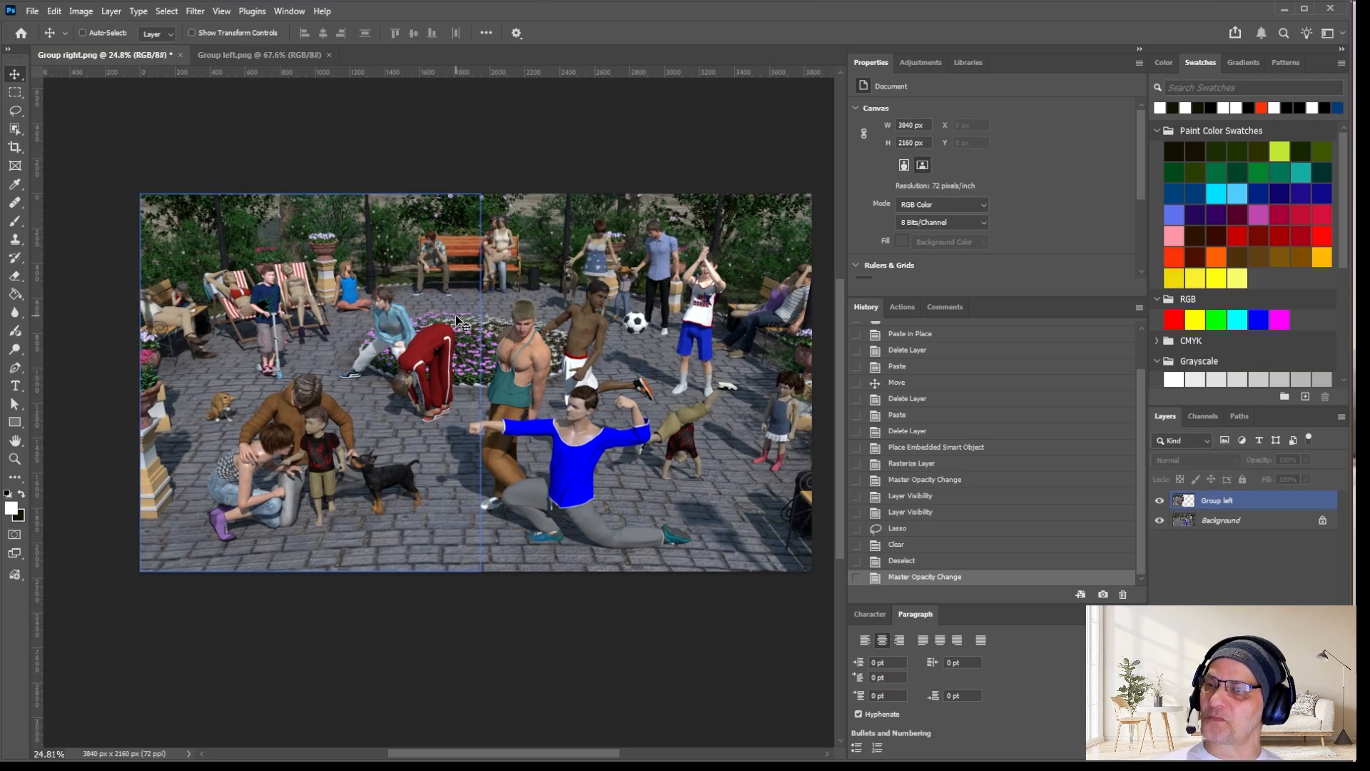
pyautogui.keyDown('alt'); pyautogui.scroll(-1, 581, 259); pyautogui.keyUp('alt')
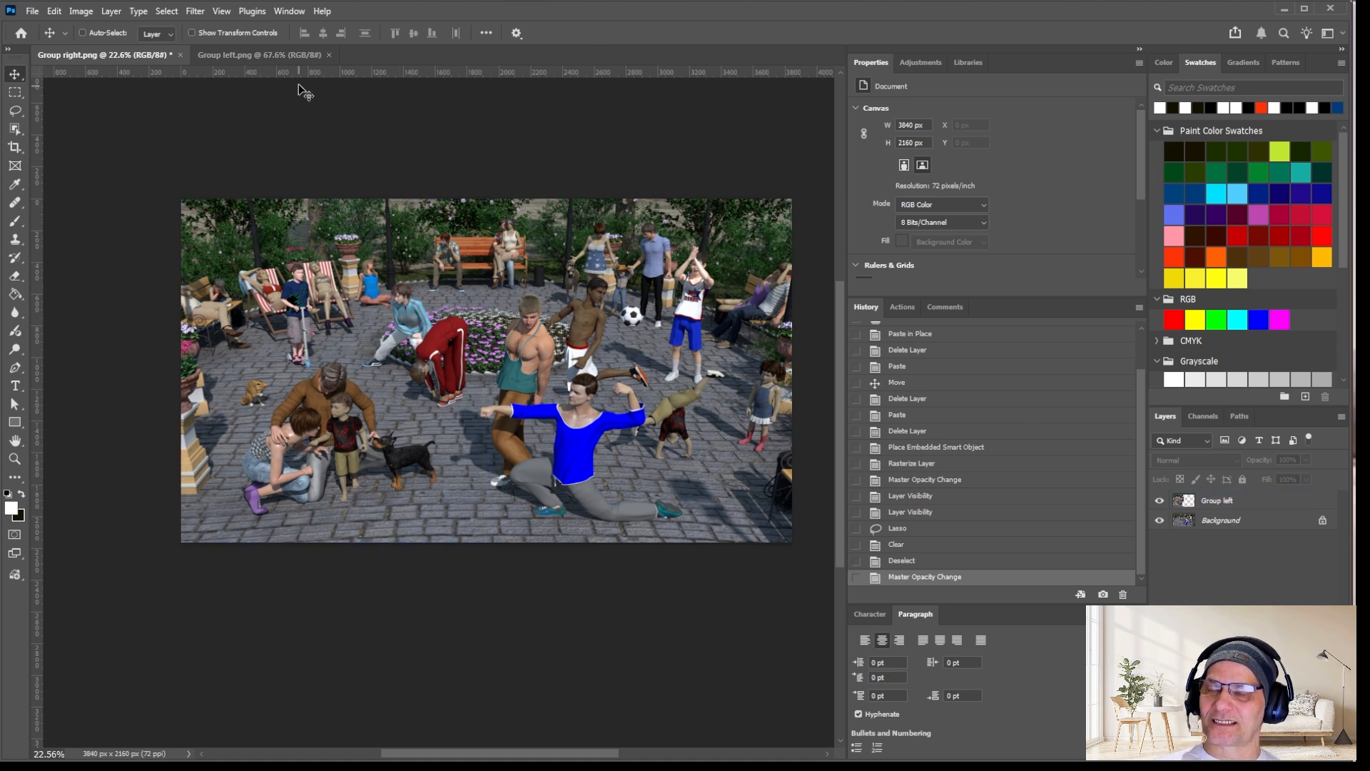
# Undo the opacity change, the deselection and the deletion on the "Group left" layer.
pyautogui.press('ctrl')
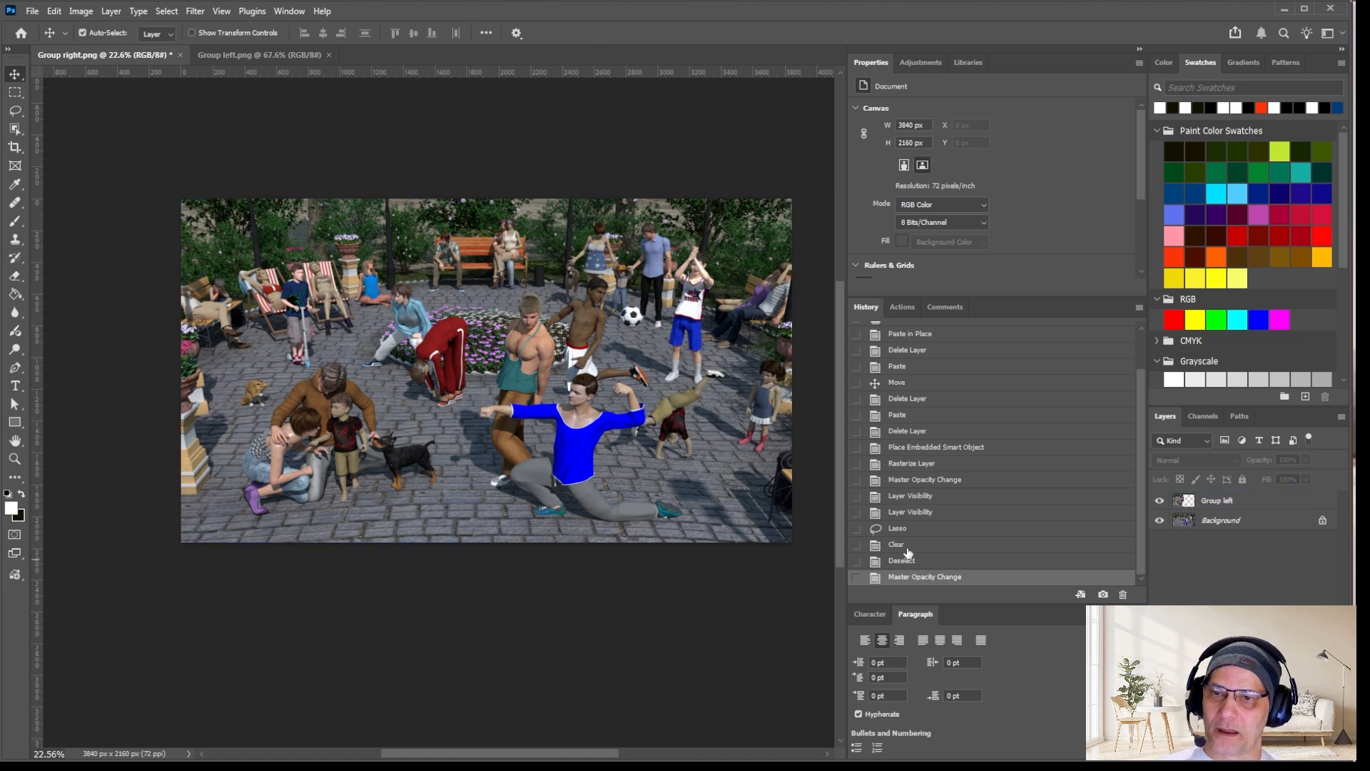
pyautogui.hotkey('ctrl', 'z')
pyautogui.hotkey('ctrl', 'z')
pyautogui.hotkey('ctrl', 'z')
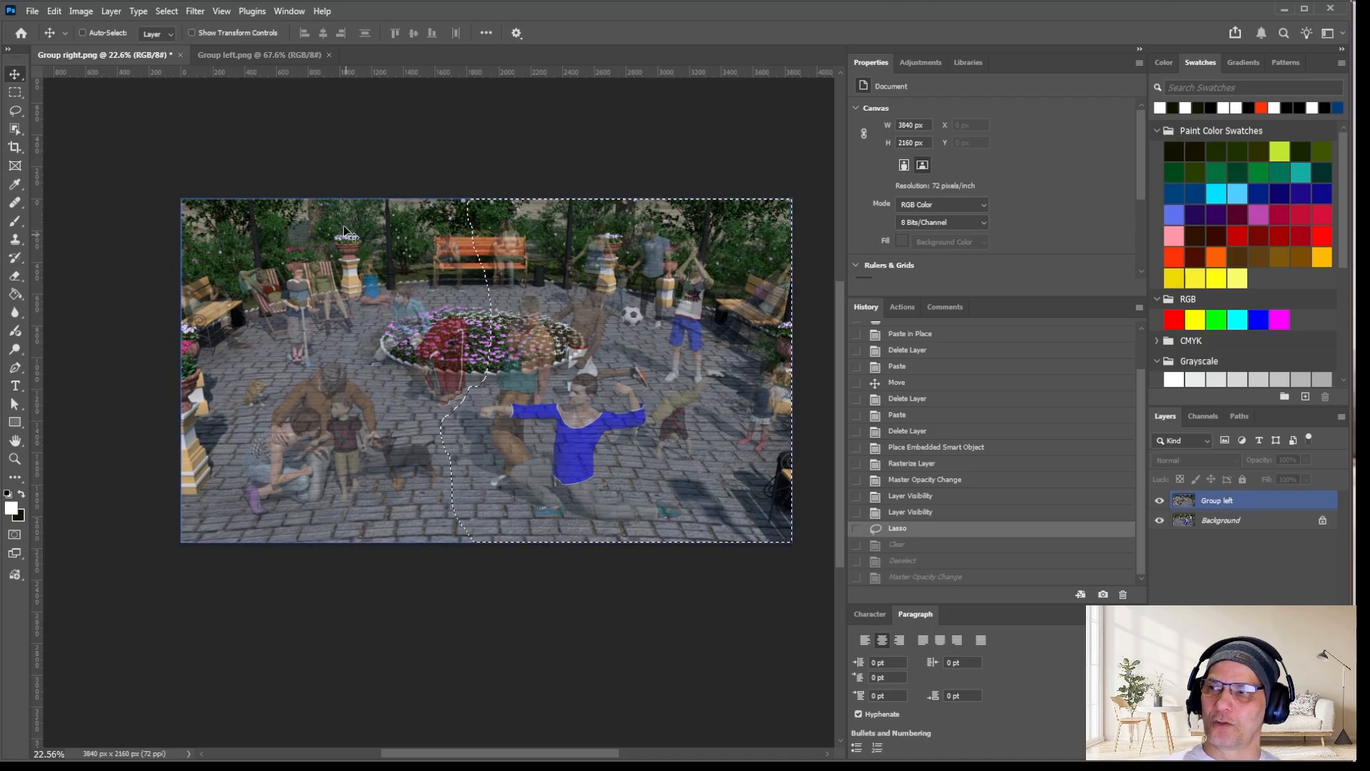
# Lasso the upper-left part of the image freehand up to the flower bed and invert the selection.
pyautogui.click(14, 111)
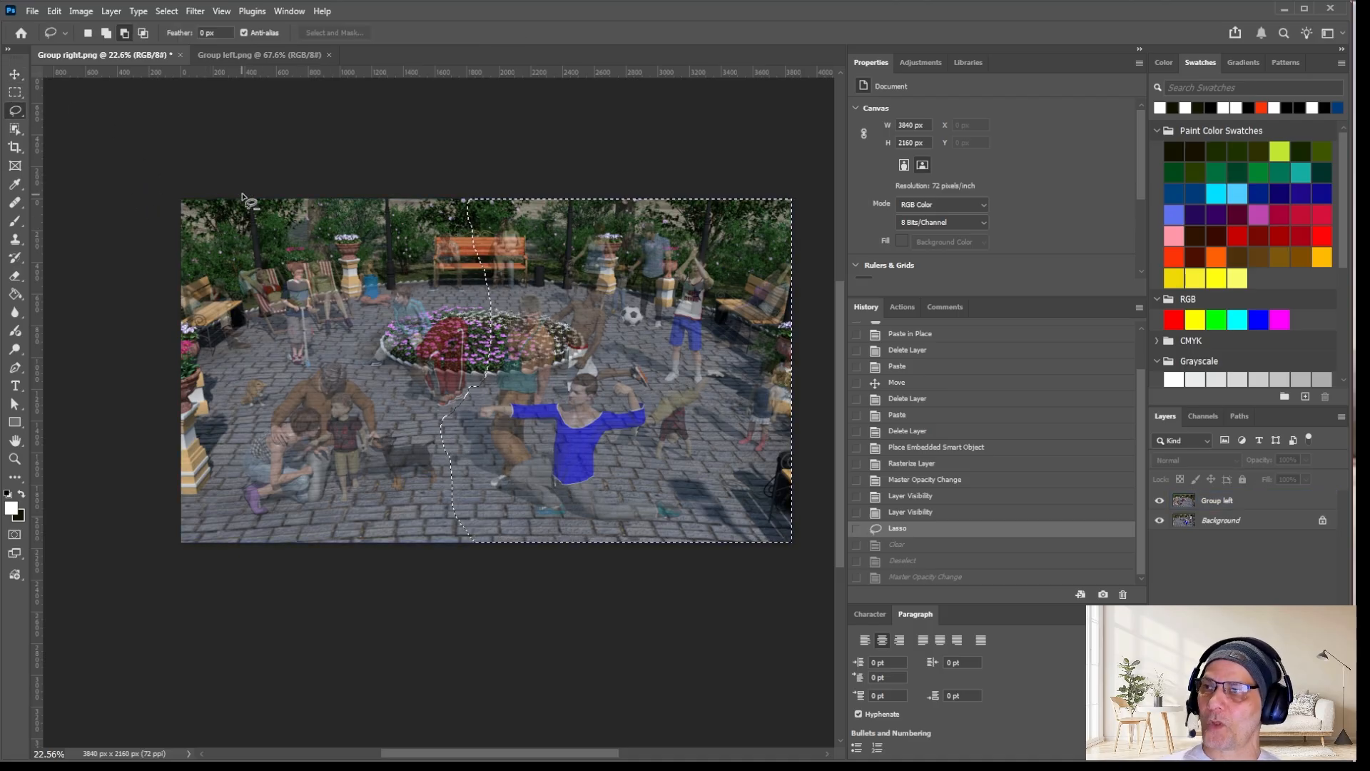
pyautogui.moveTo(182, 348)
pyautogui.mouseDown()
pyautogui.moveTo(244, 376)
pyautogui.moveTo(378, 373)
pyautogui.moveTo(463, 201)
pyautogui.moveTo(299, 141)
pyautogui.moveTo(174, 147)
pyautogui.moveTo(174, 186)
pyautogui.mouseUp()
pyautogui.click(546, 408)
pyautogui.moveTo(162, 183)
pyautogui.mouseDown()
pyautogui.moveTo(159, 395)
pyautogui.moveTo(318, 393)
pyautogui.moveTo(393, 374)
pyautogui.moveTo(473, 254)
pyautogui.moveTo(183, 164)
pyautogui.mouseUp()
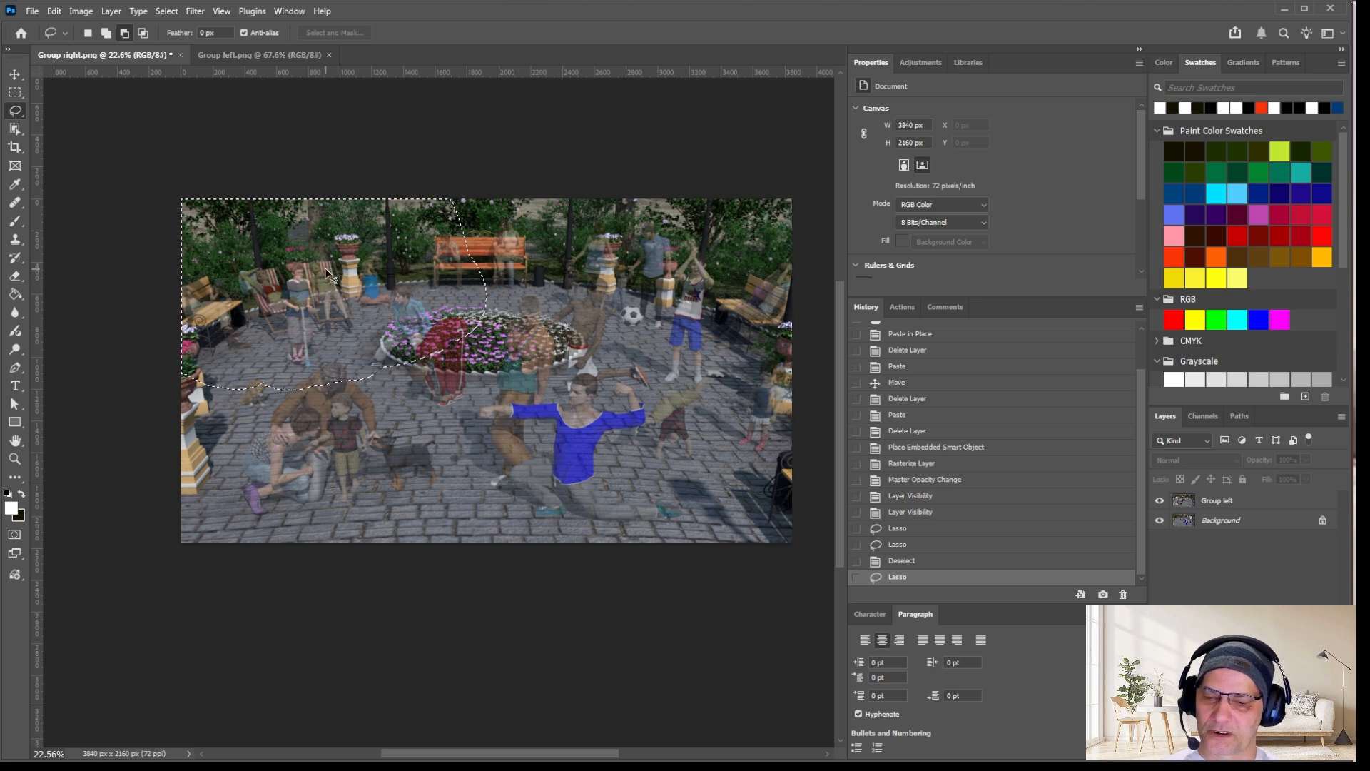
pyautogui.press('shift')
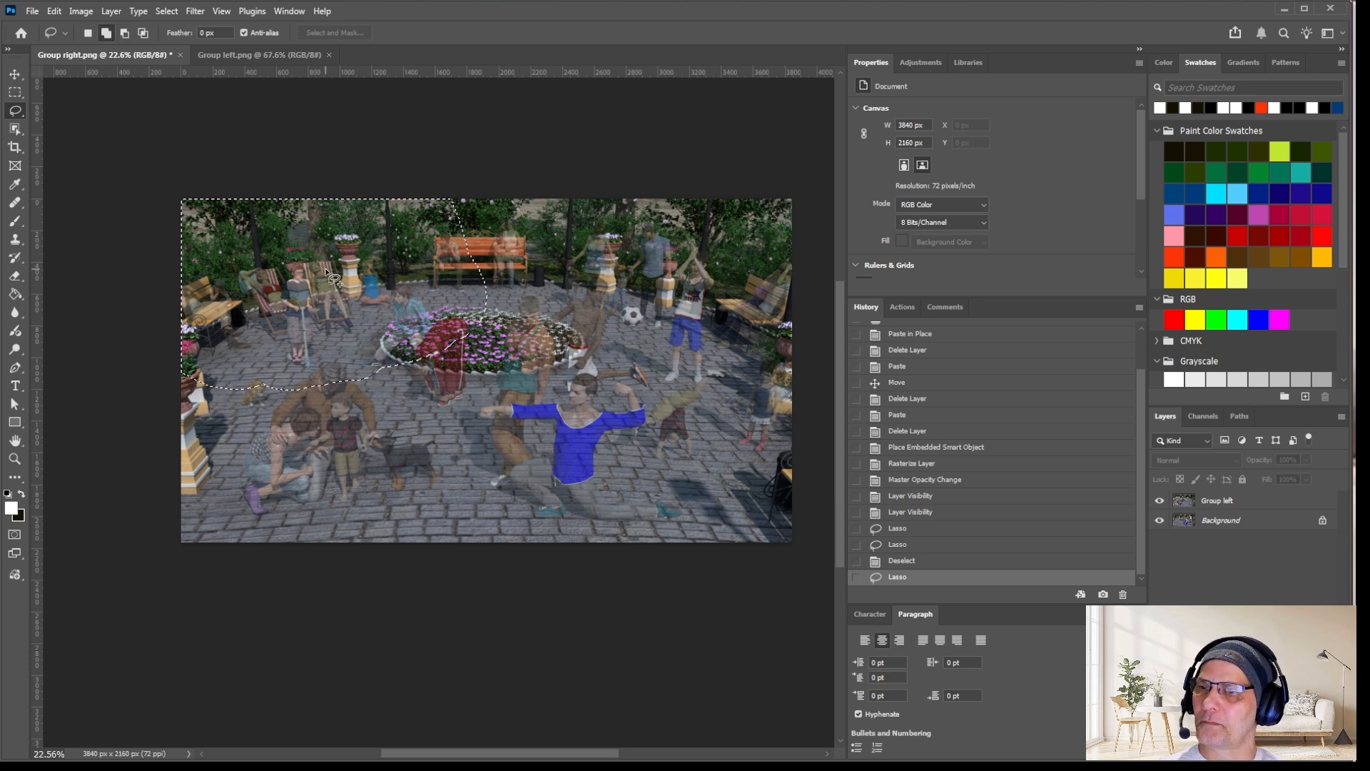
pyautogui.hotkey('ctrl', 'shift', 'i')
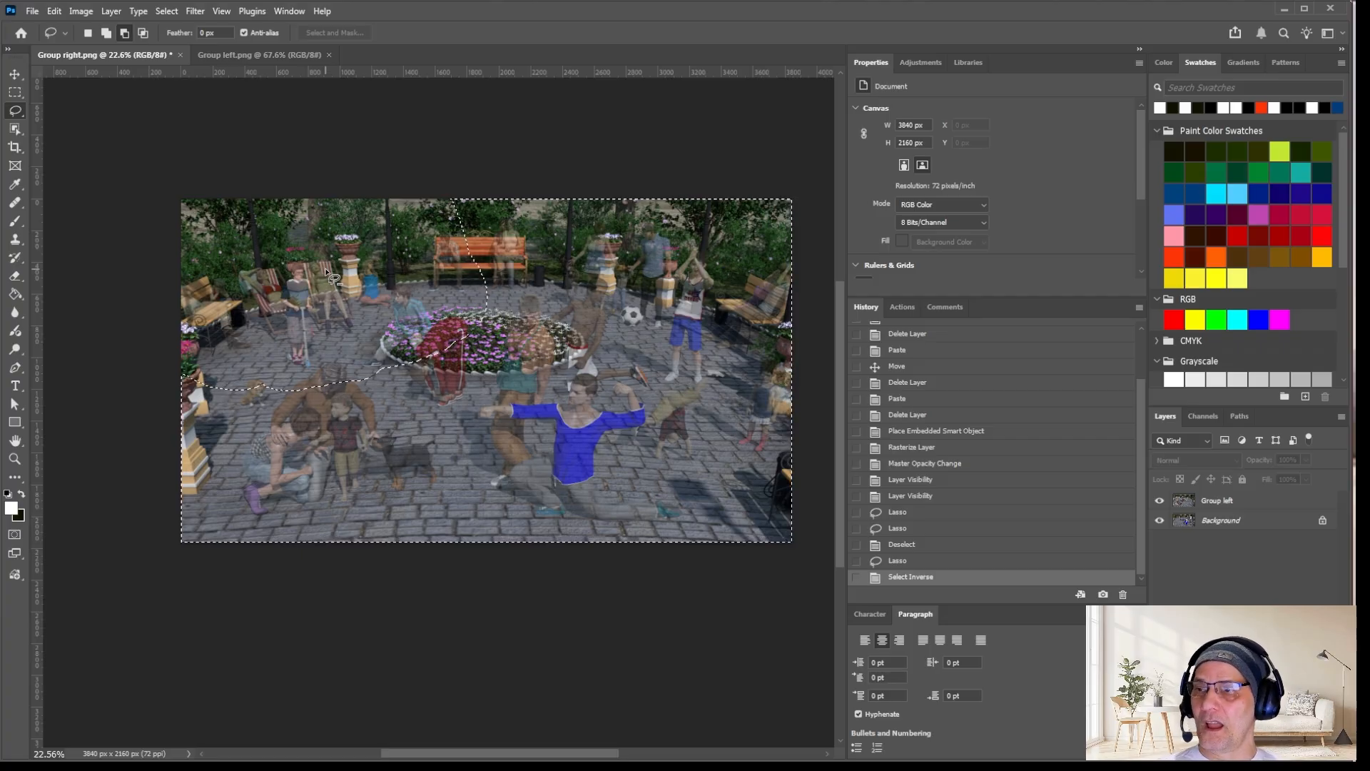
pyautogui.click(52, 13)
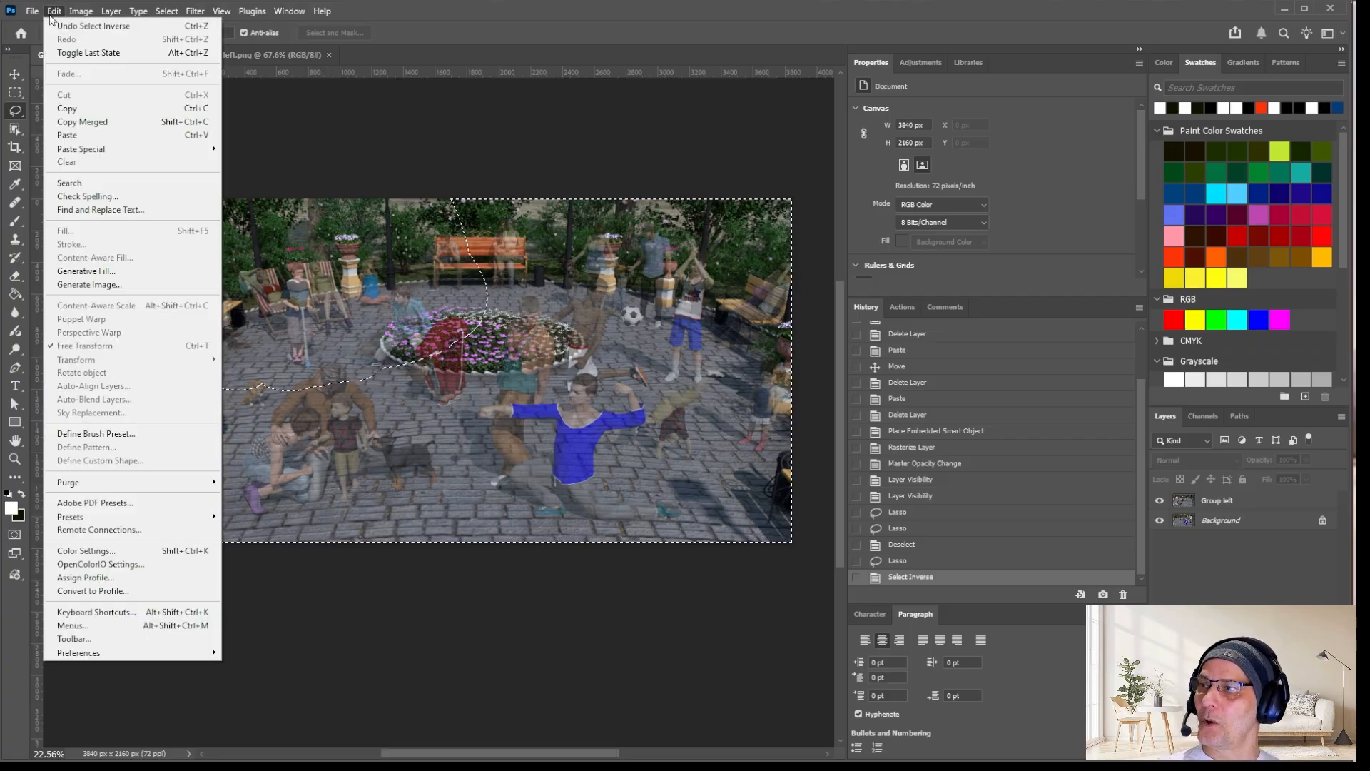
pyautogui.click(167, 11)
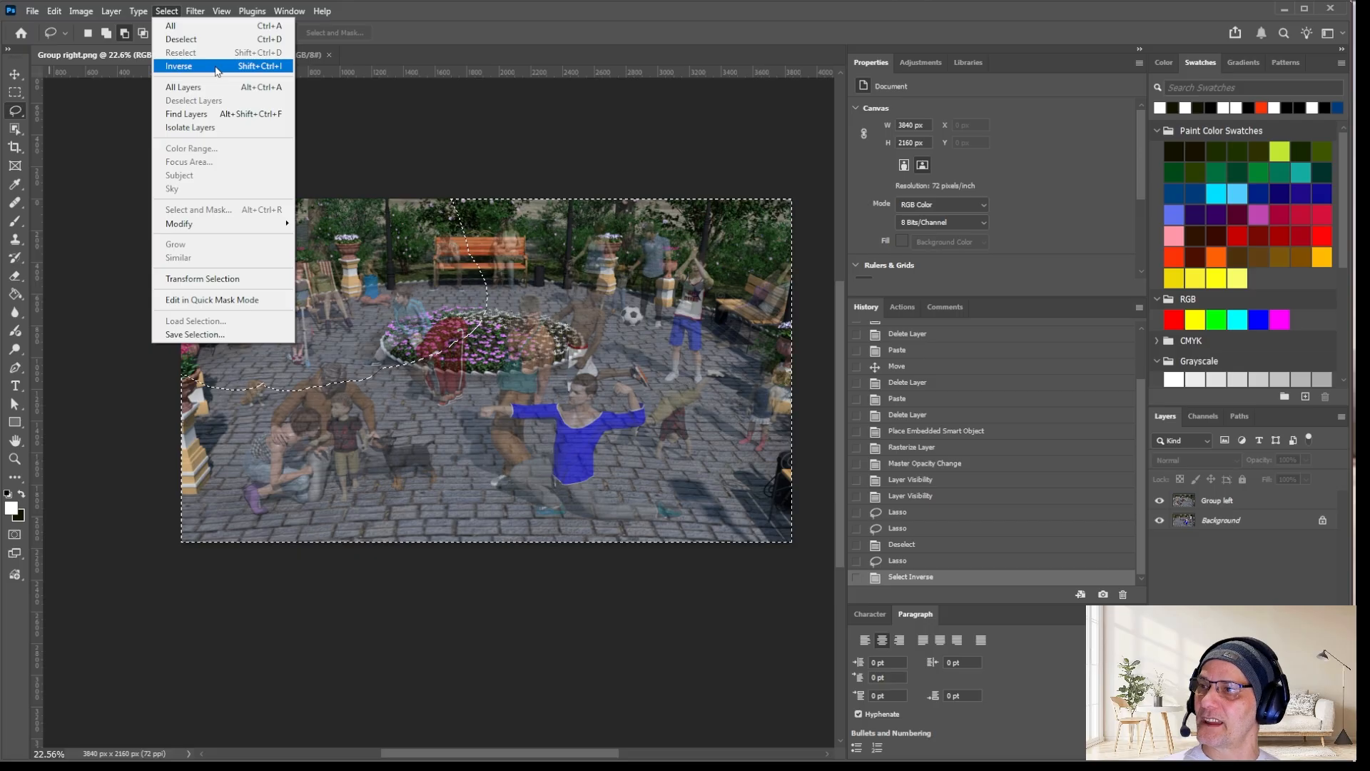
pyautogui.hotkey('alt', 'Tab')
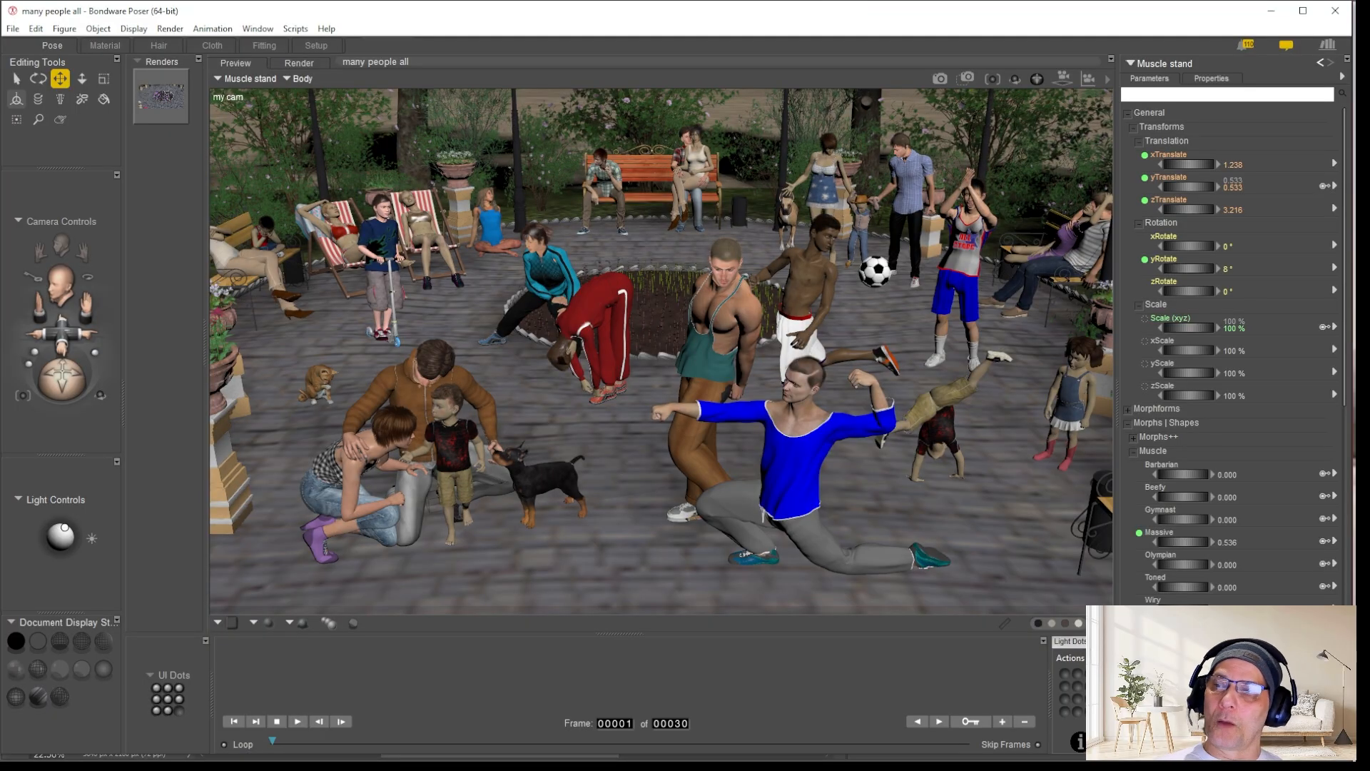
pyautogui.hotkey('alt', 'Tab')
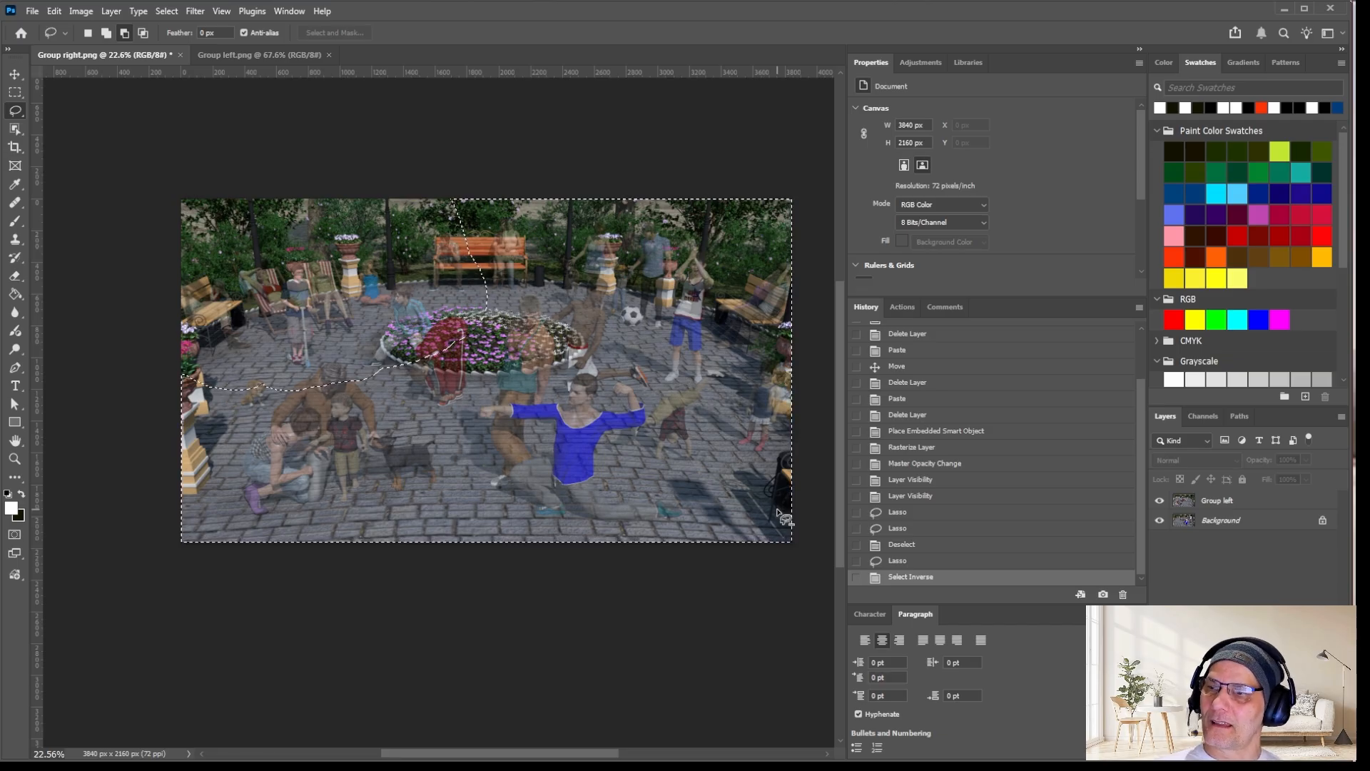
# Undo the inversion and all lasso selections back to the layer visibility change, and show the "Group left" layer.
pyautogui.click(14, 74)
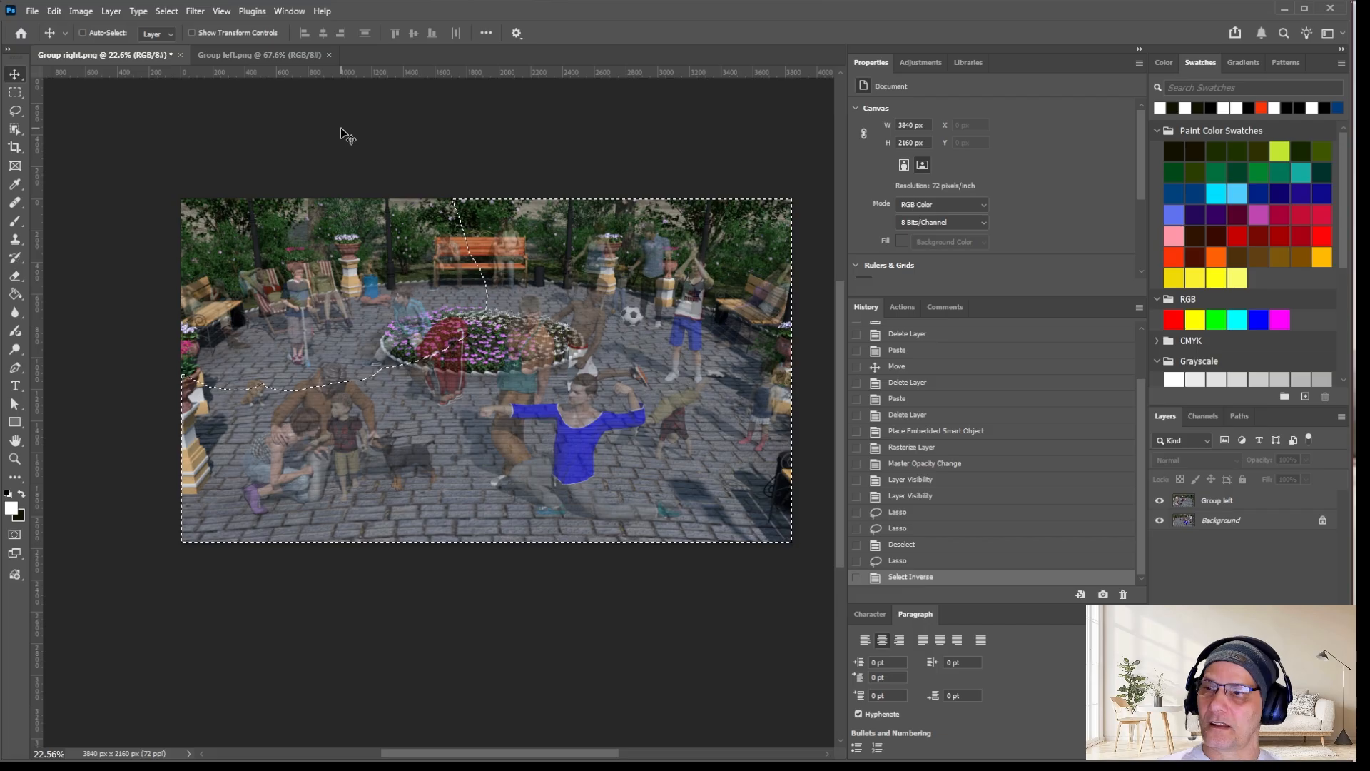
pyautogui.press('ctrl')
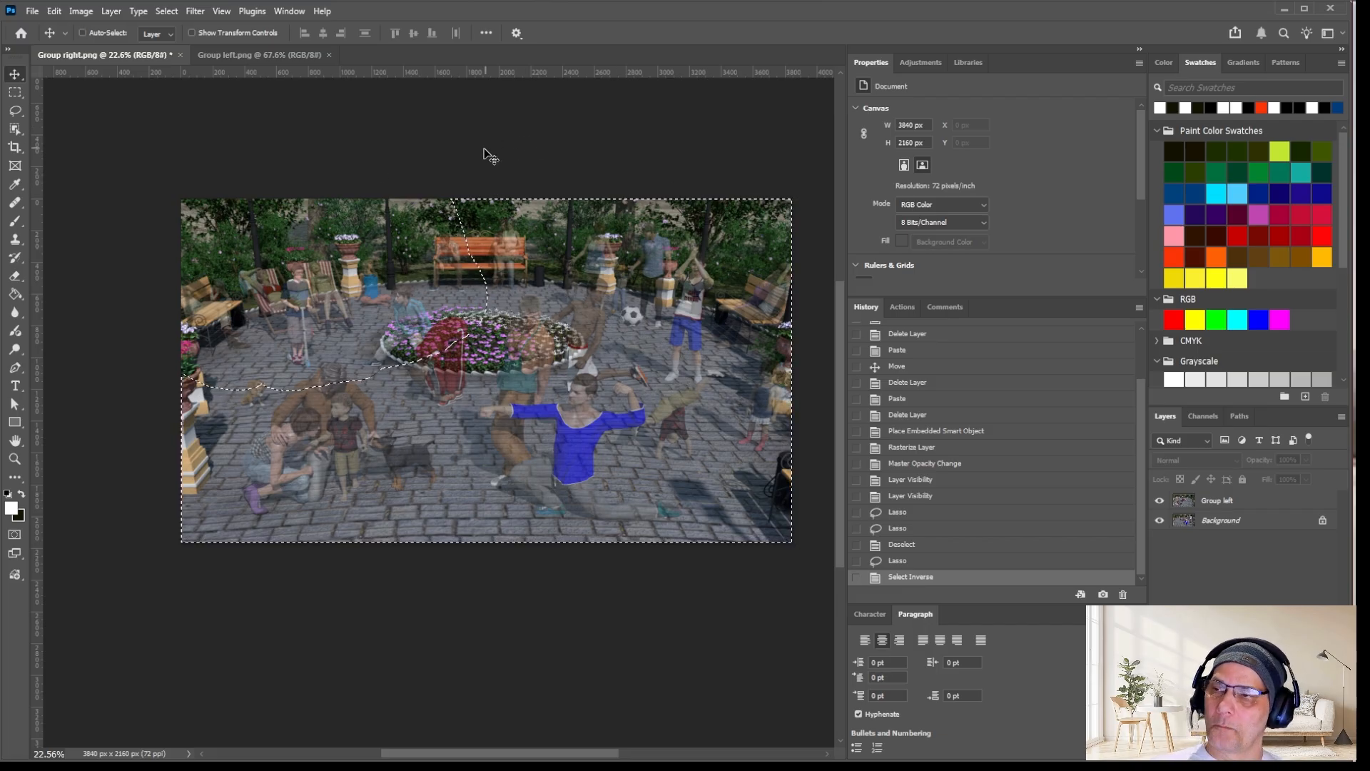
pyautogui.press('ctrl')
pyautogui.hotkey('ctrl', 'z')
pyautogui.hotkey('ctrl', 'z')
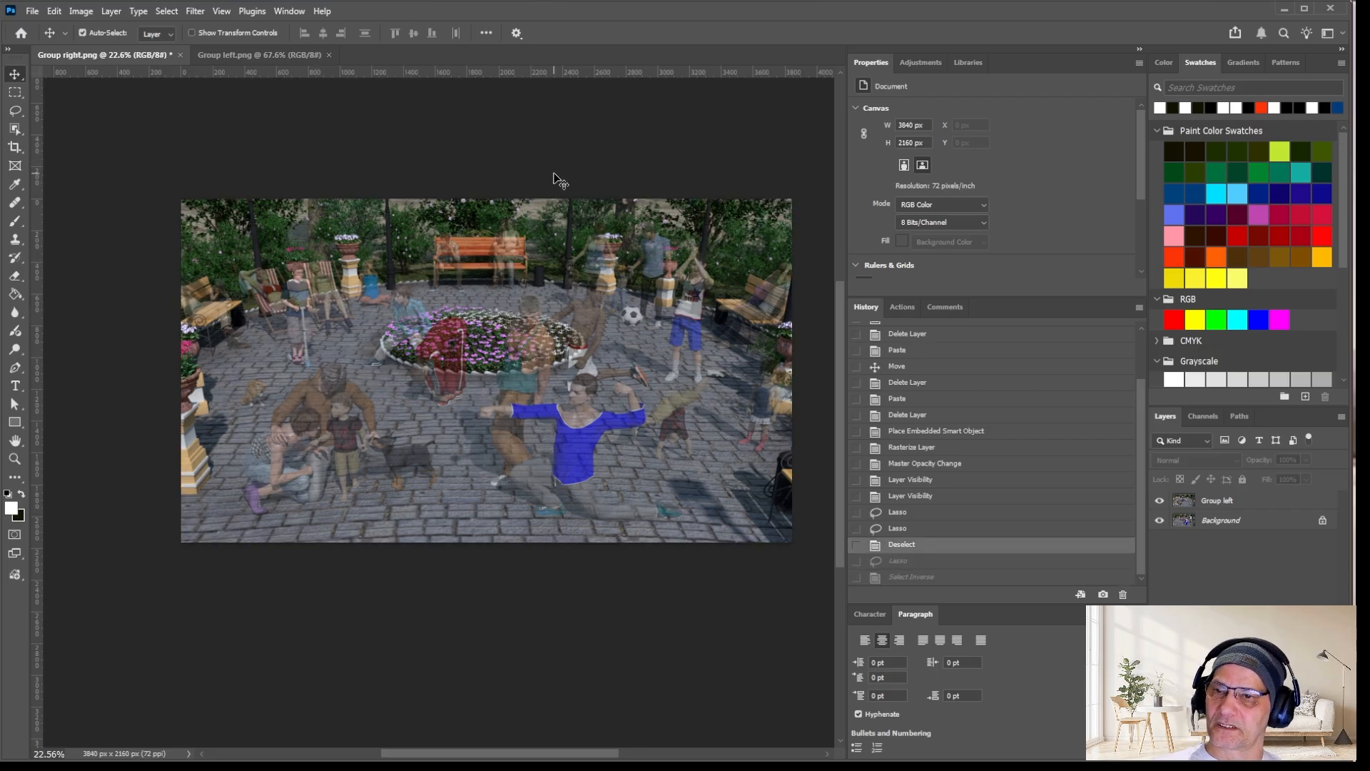
pyautogui.hotkey('ctrl', 'z')
pyautogui.hotkey('ctrl', 'z')
pyautogui.hotkey('ctrl', 'z')
pyautogui.hotkey('ctrl', 'z')
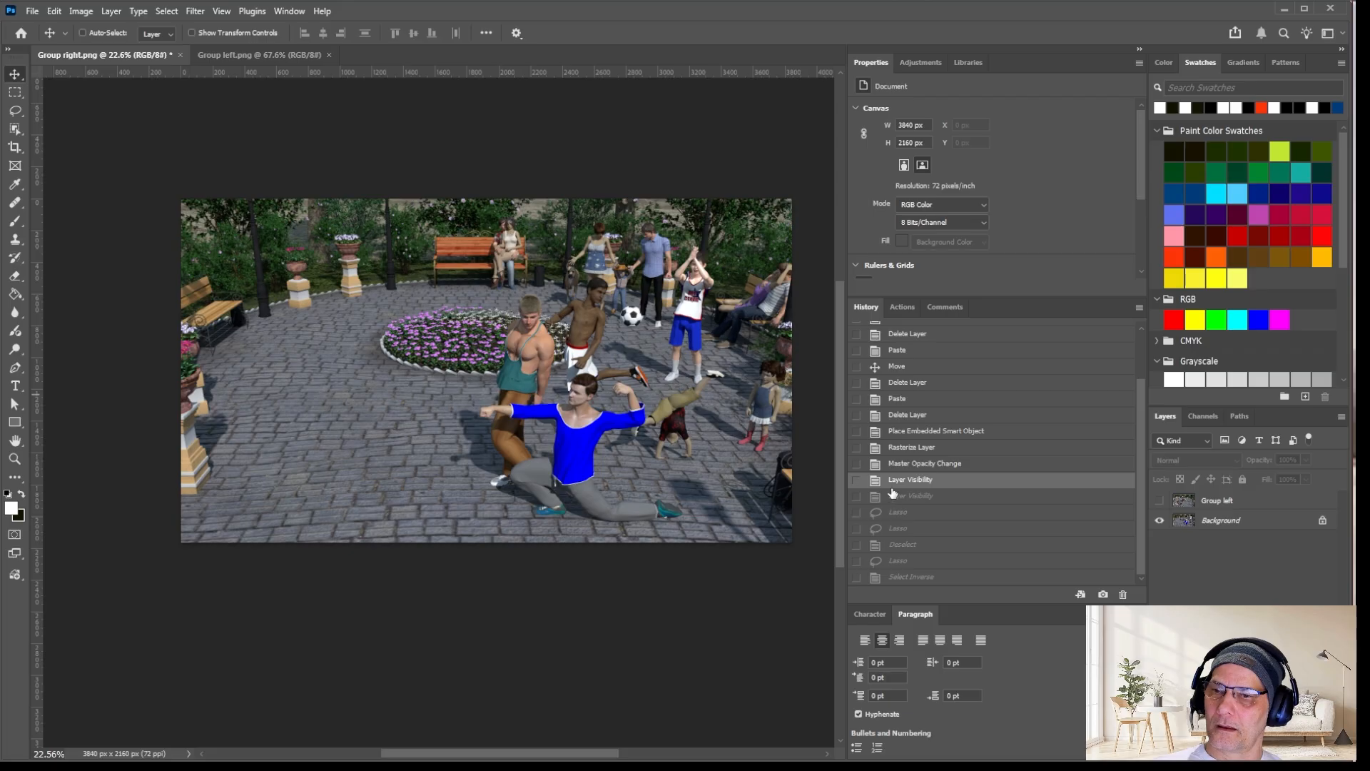
pyautogui.click(1158, 500)
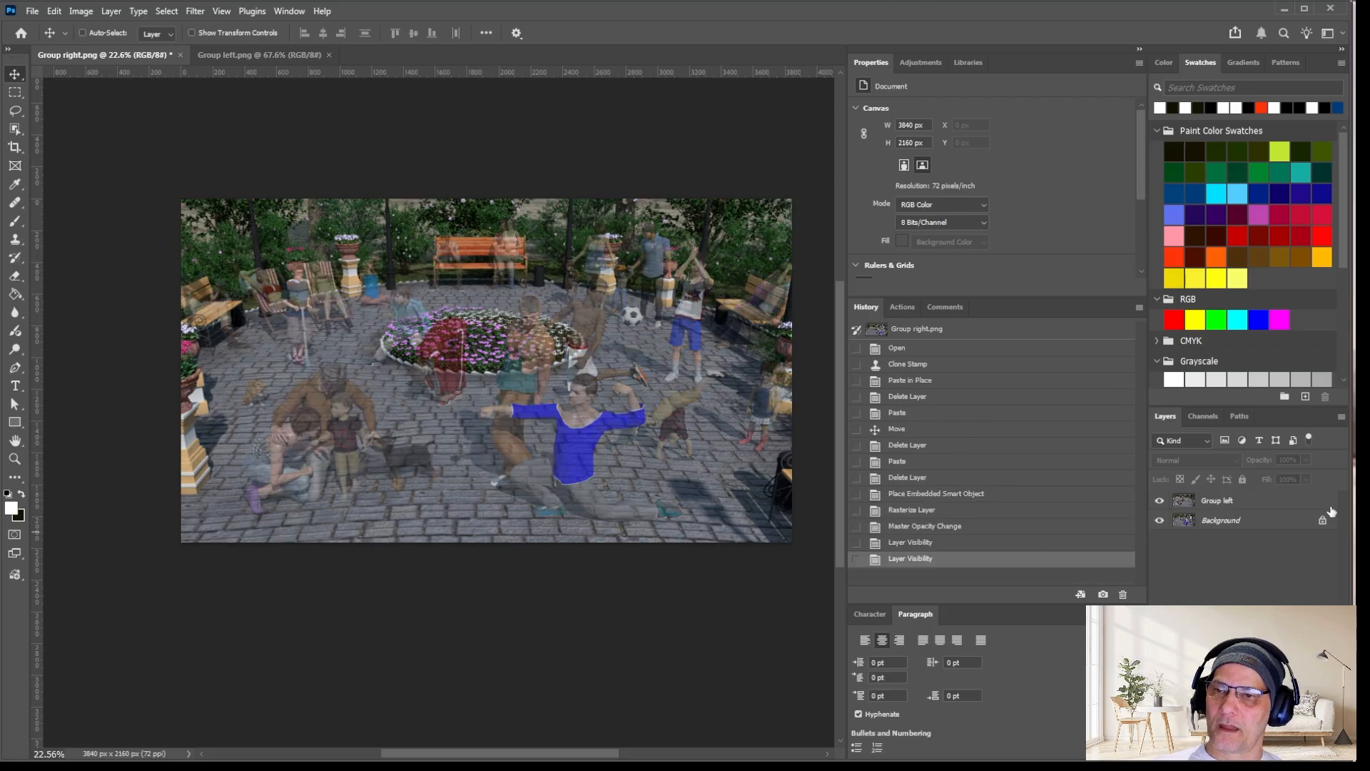
# Select the "Group left" layer and activate the standard Eraser Tool.
pyautogui.click(1225, 509)
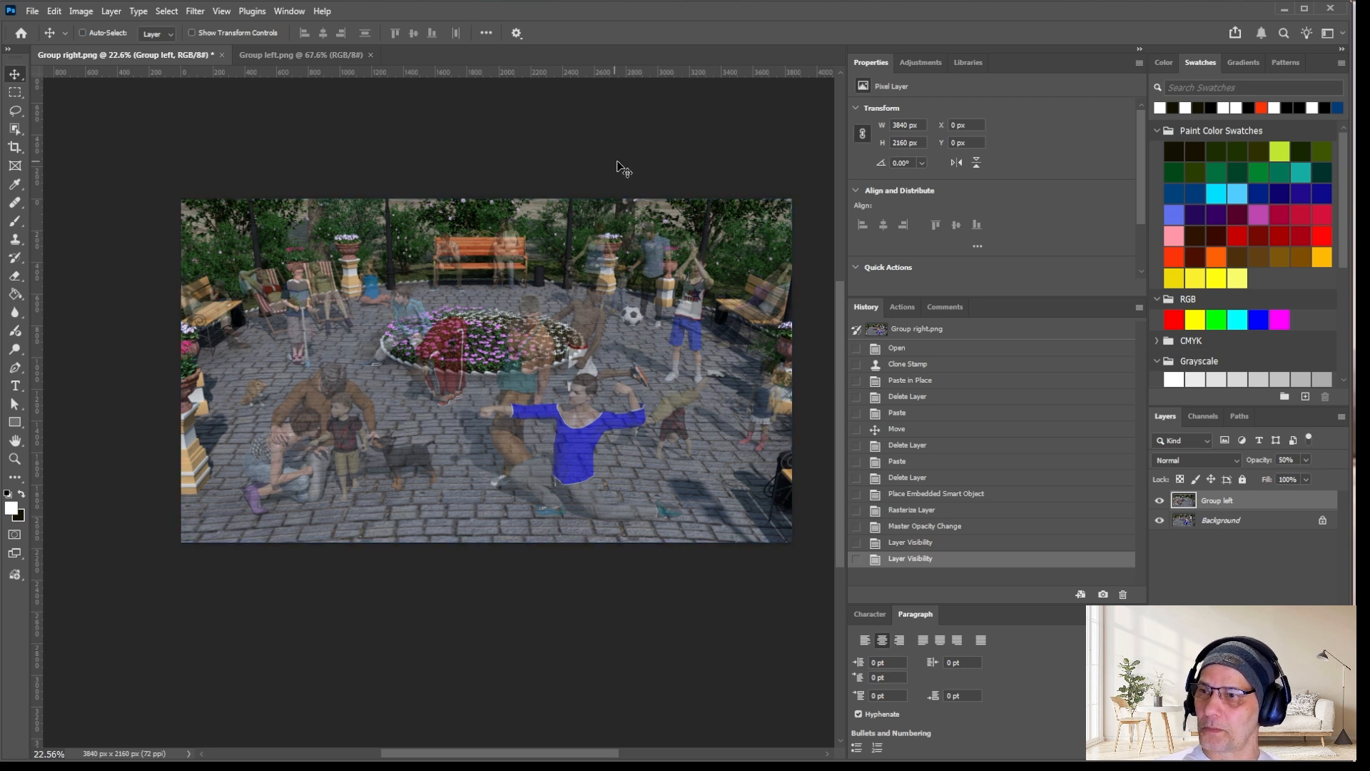
pyautogui.click(17, 111)
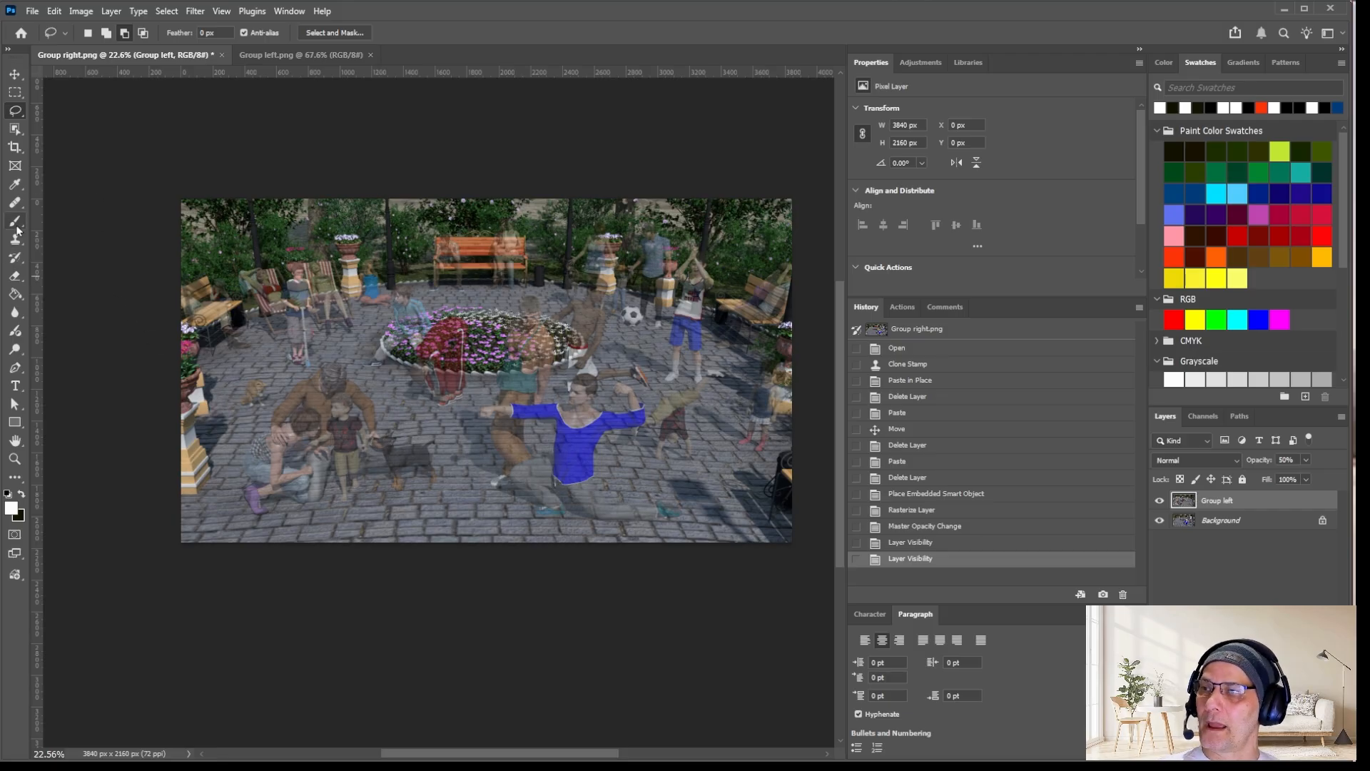
pyautogui.click(17, 277)
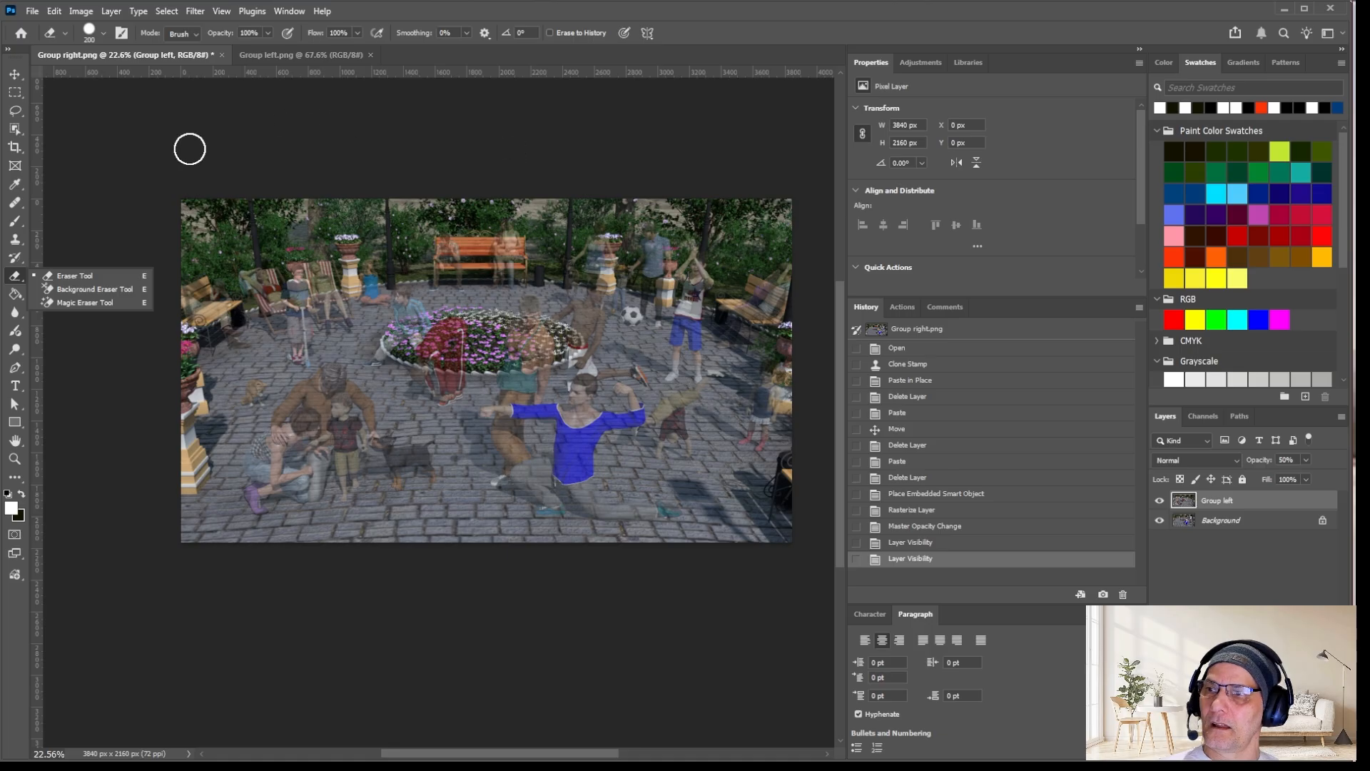
pyautogui.click(79, 278)
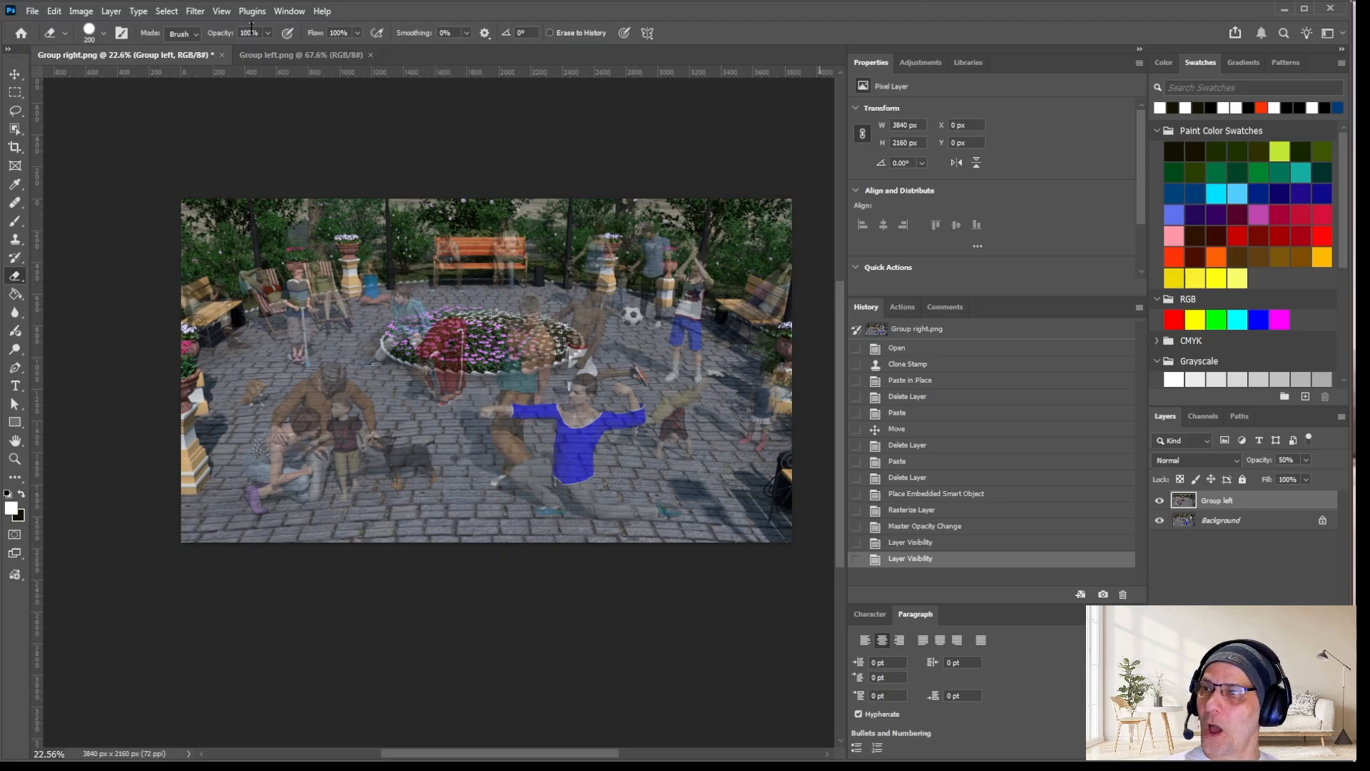
# Enlarge the eraser brush to 600 px and erase the right half of the "Group left" layer over the right-hand figures.
pyautogui.press(']')
pyautogui.press(']')
pyautogui.press(']')
pyautogui.press(']')
pyautogui.press(']')
pyautogui.moveTo(530, 348)
pyautogui.mouseDown()
pyautogui.moveTo(510, 449)
pyautogui.moveTo(519, 423)
pyautogui.moveTo(621, 452)
pyautogui.moveTo(591, 325)
pyautogui.moveTo(679, 264)
pyautogui.moveTo(773, 364)
pyautogui.moveTo(768, 593)
pyautogui.mouseUp()
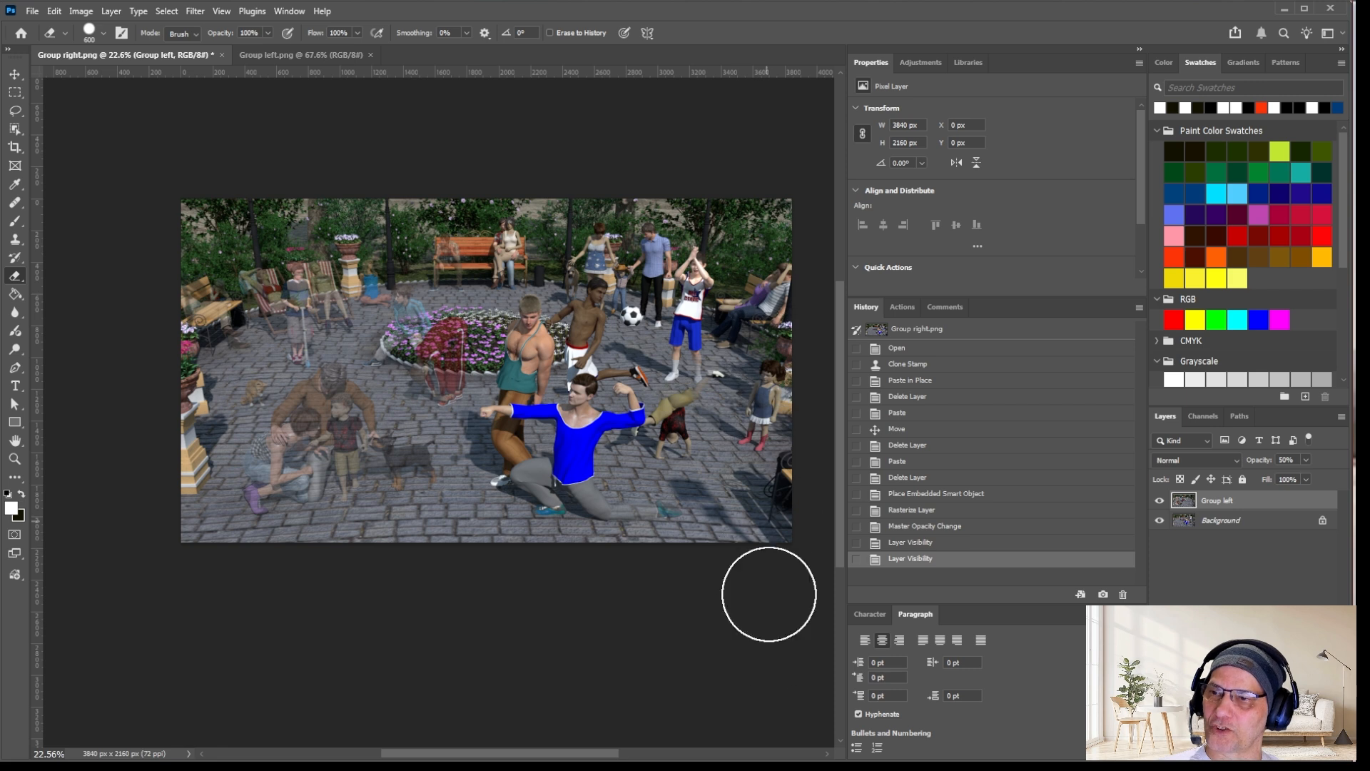
pyautogui.click(536, 430)
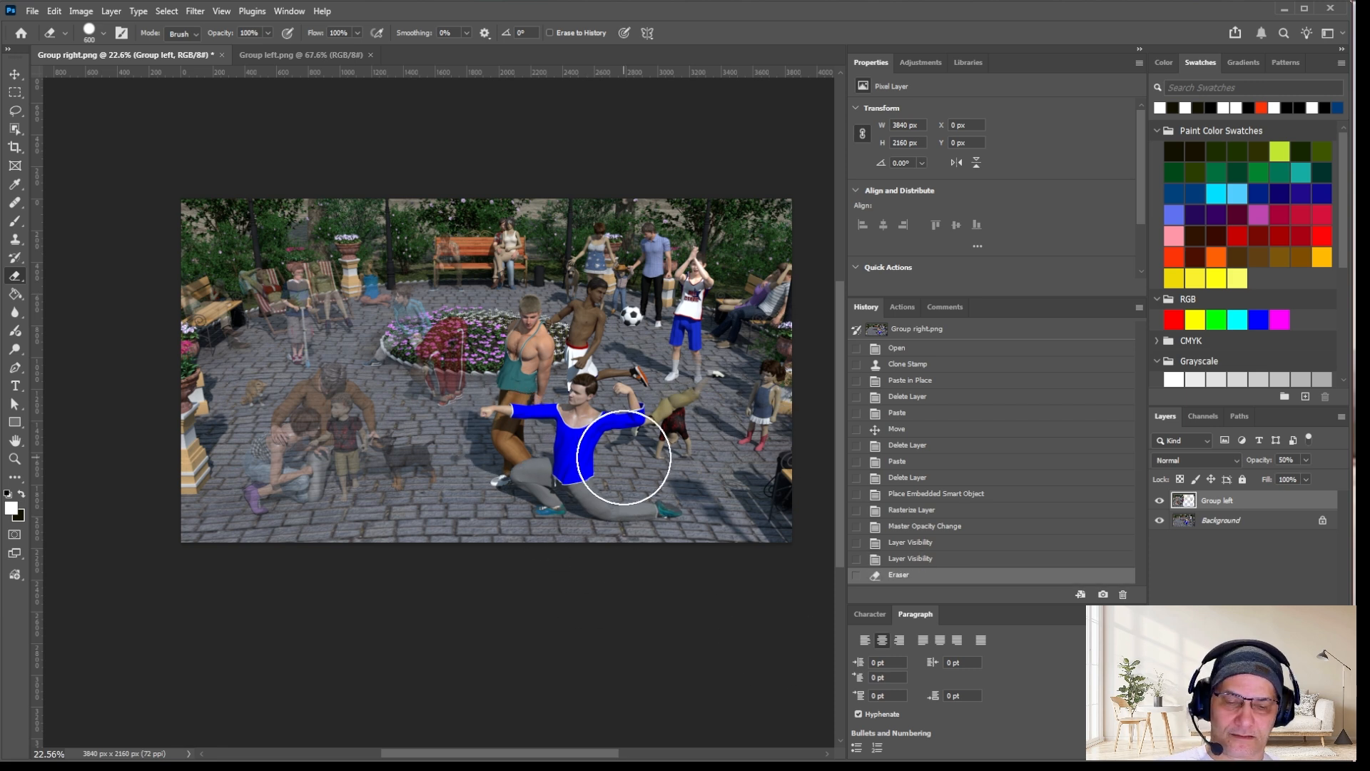
# Reduce the eraser brush to 250 px and erase the layer around the blue-shirted figure's outstretched arm.
pyautogui.press('[')
pyautogui.press('[')
pyautogui.press('[')
pyautogui.press('[')
pyautogui.moveTo(482, 443)
pyautogui.mouseDown()
pyautogui.moveTo(498, 453)
pyautogui.moveTo(520, 407)
pyautogui.mouseUp()
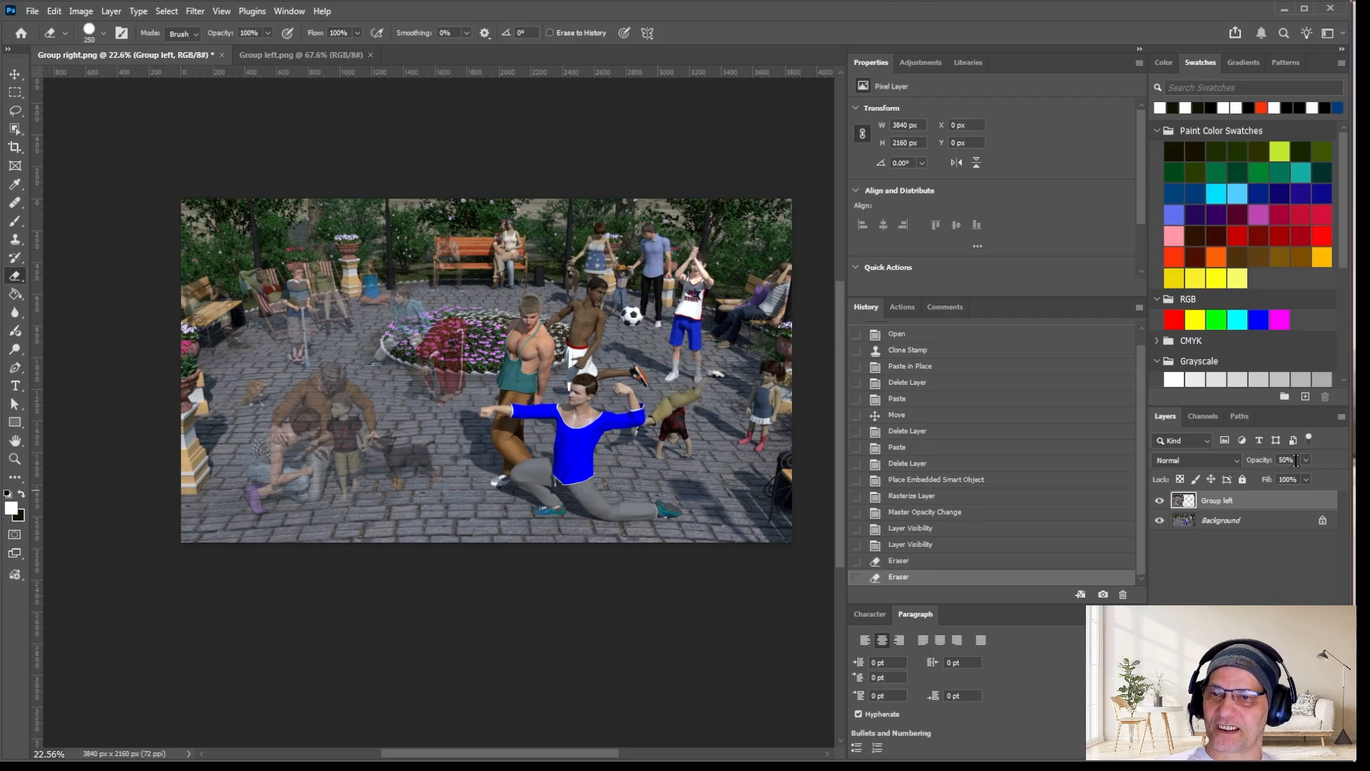
# Set the "Group left" layer's opacity to 100% and flatten the image.
pyautogui.moveTo(1306, 477); pyautogui.dragTo(1339, 476)
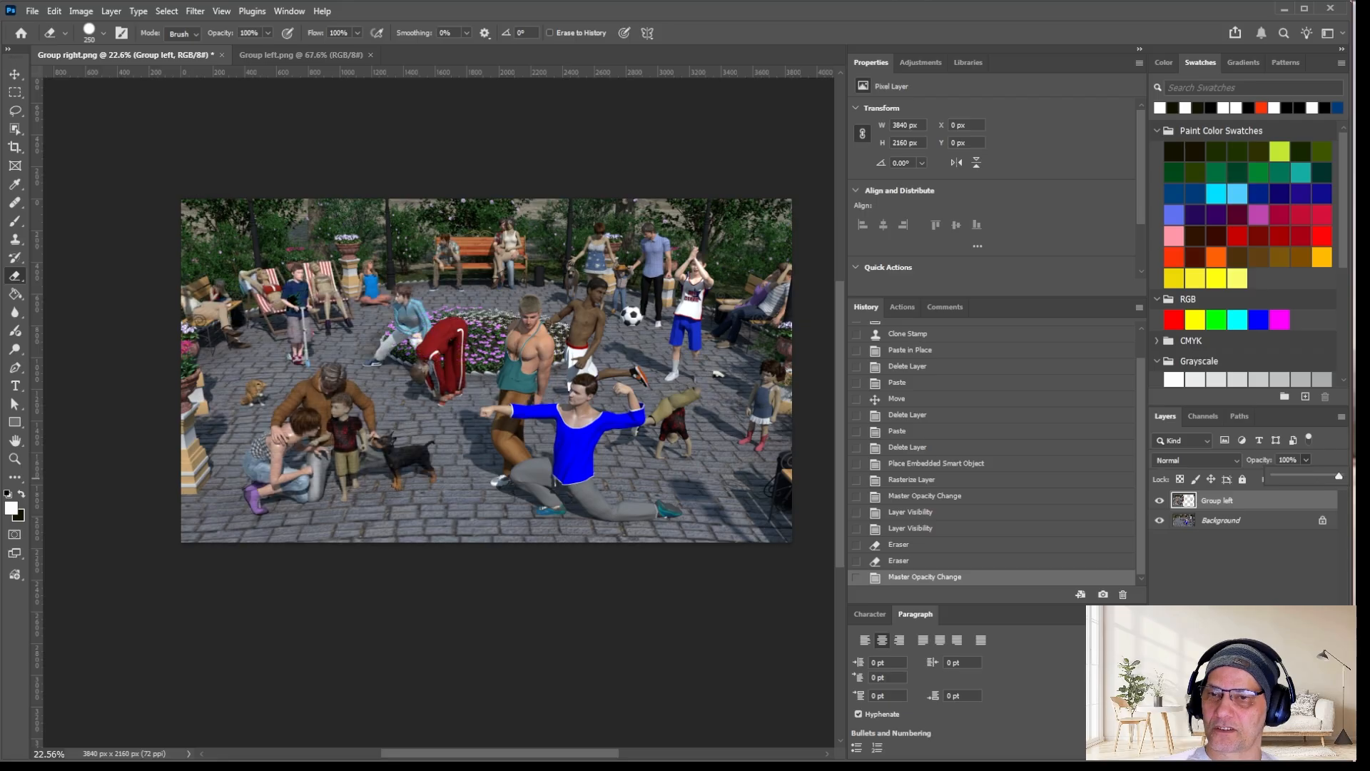
pyautogui.rightClick(1270, 530)
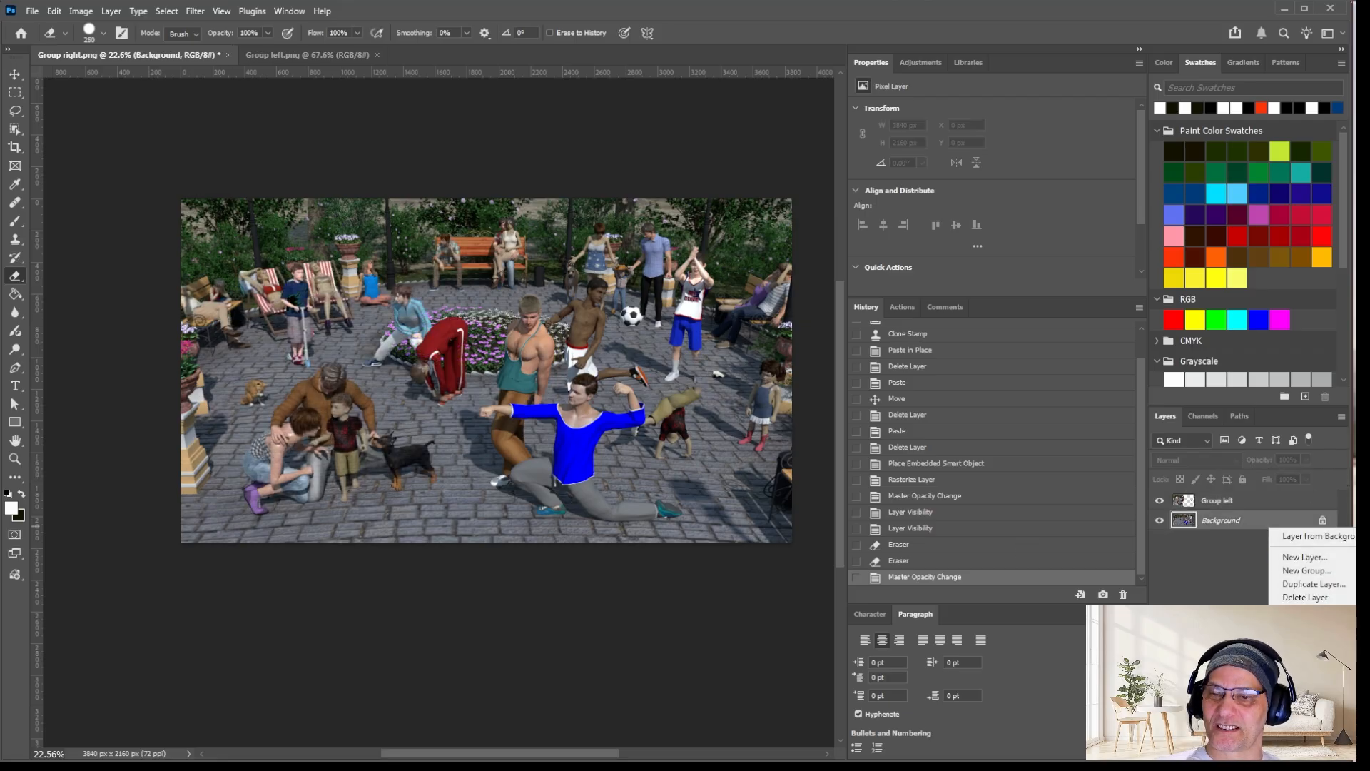
pyautogui.click(1304, 717)
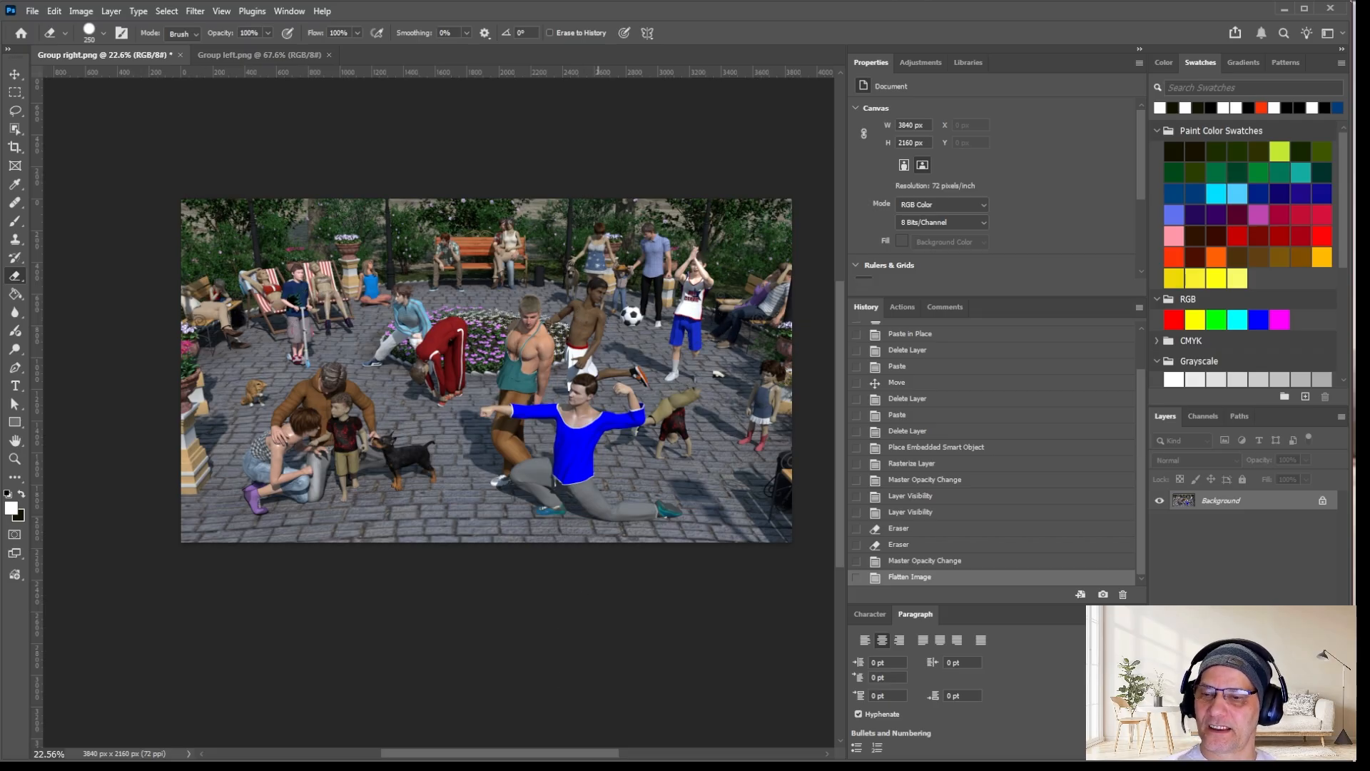
# Switch to the "many people all" scene in Poser and look over the available import types.
pyautogui.hotkey('alt', 'Tab')
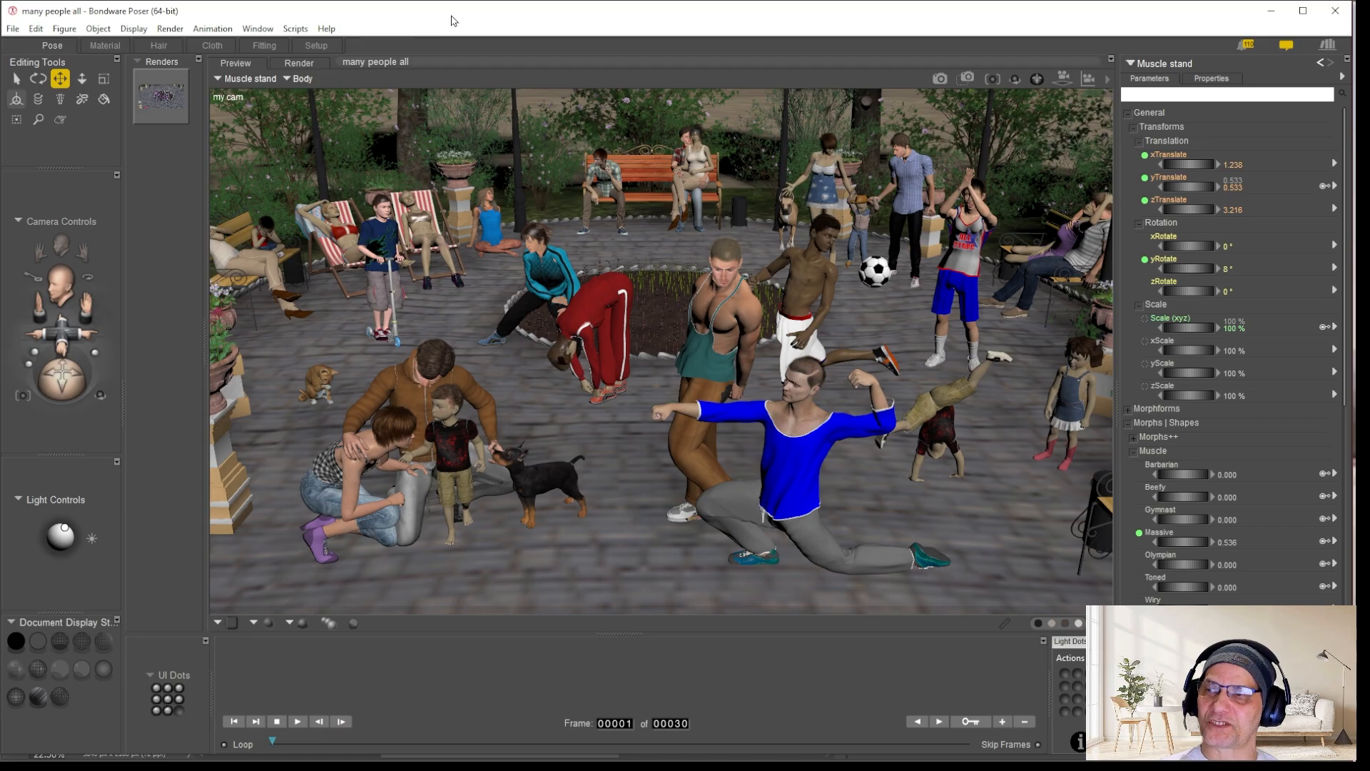
pyautogui.click(13, 28)
pyautogui.moveTo(49, 166)
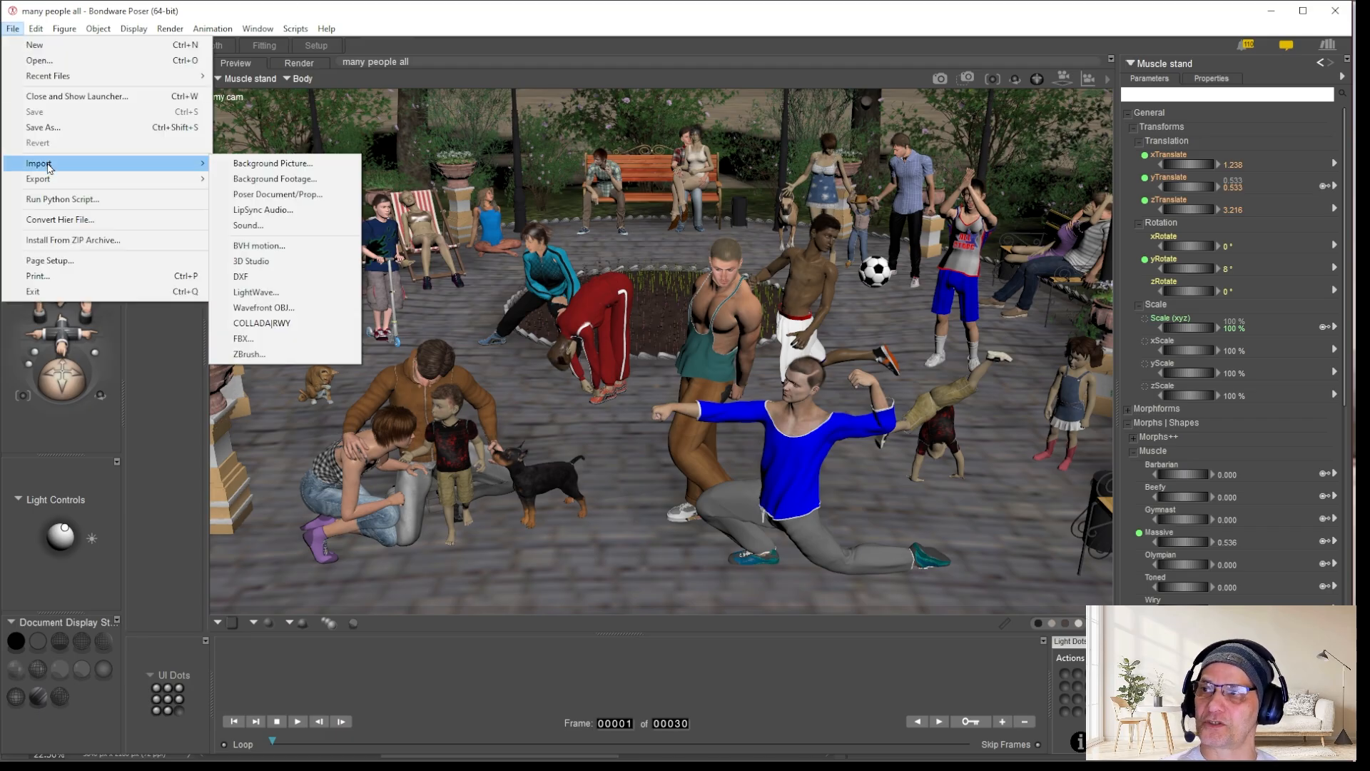
pyautogui.click(503, 25)
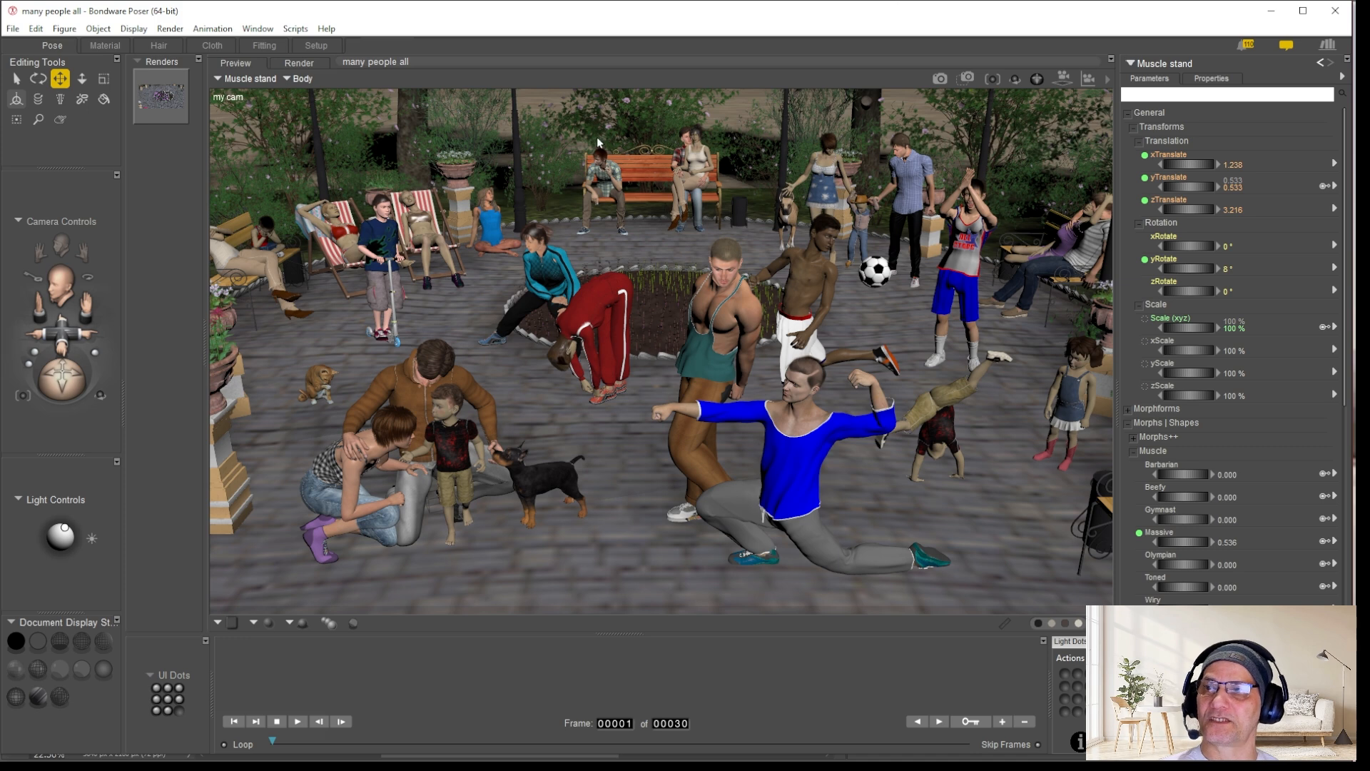